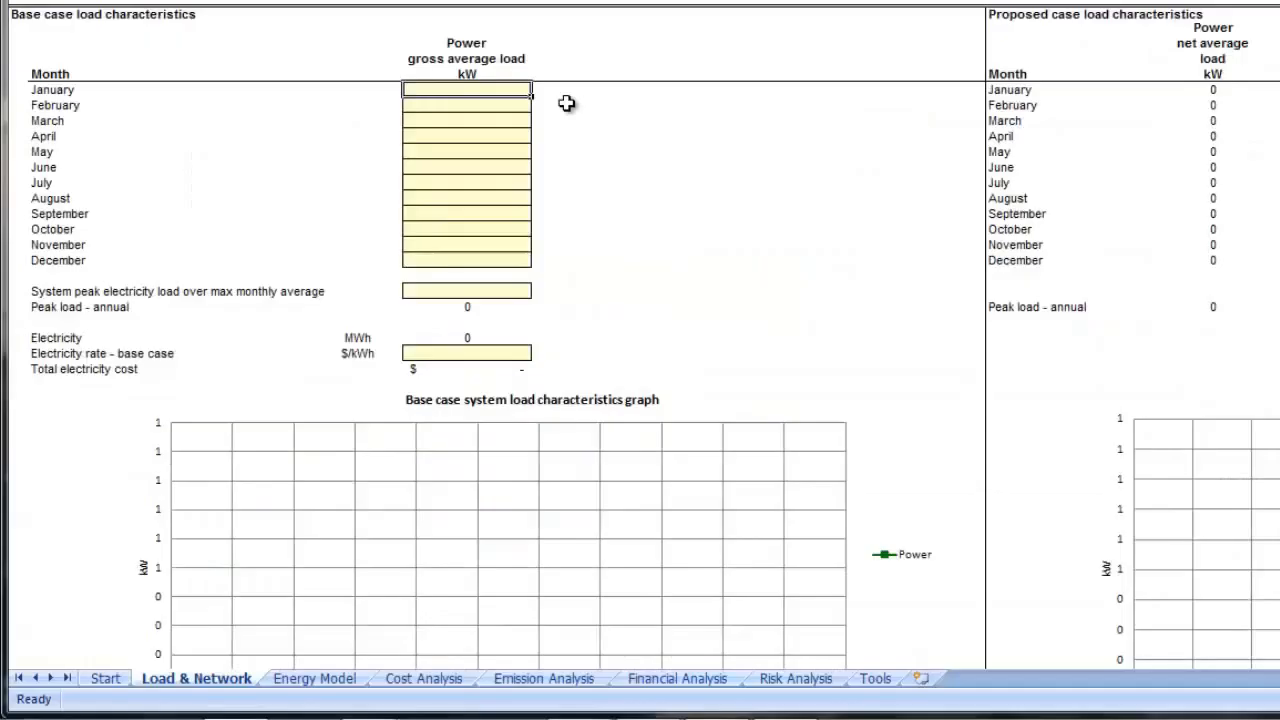
# - Set the base case gross average power load for January to 1.4 kW and copy it down through May
pyautogui.write('1')
pyautogui.press('Return')
pyautogui.click(531, 93)
pyautogui.moveTo(531, 97); pyautogui.dragTo(520, 163)
# - Enter the base case average loads for June through December: 2, 2.4, 2.4, 2.7, 2, 1.4 and 1.4 kW
pyautogui.click(500, 165)
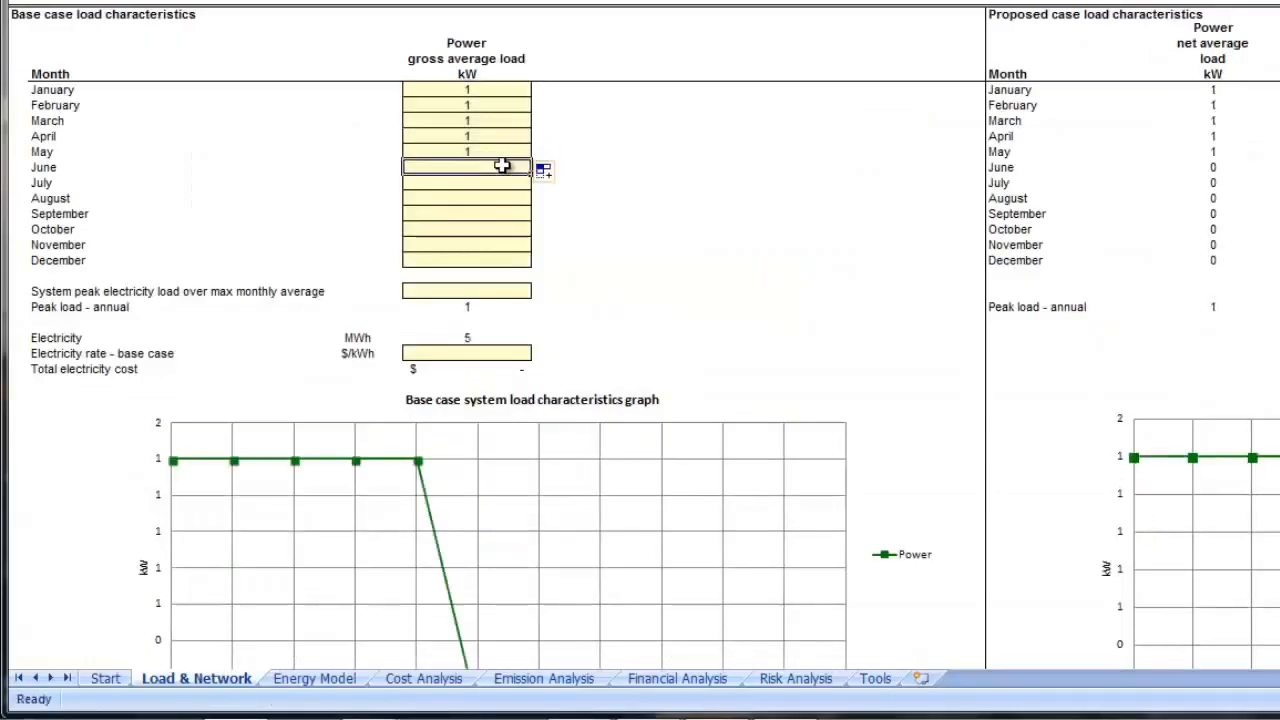
pyautogui.write('2')
pyautogui.press('Return')
pyautogui.write('2.4')
pyautogui.press('Return')
pyautogui.write('2.4')
pyautogui.press('Return')
pyautogui.write('2.7')
pyautogui.press('Return')
pyautogui.write('2')
pyautogui.press('Return')
pyautogui.write('1')
pyautogui.press('Return')
pyautogui.write('1.4')
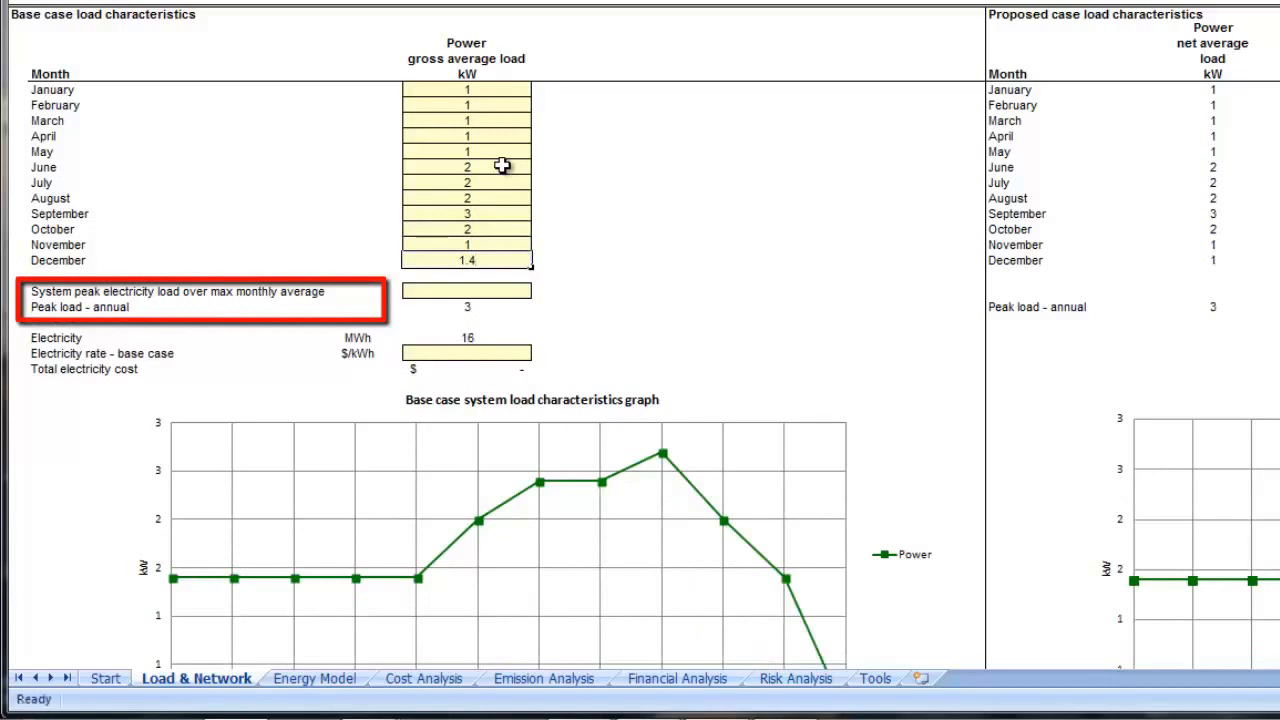
pyautogui.press('Return')
# - Set the system peak electricity load over the maximum monthly average to 80%
pyautogui.click(492, 292)
pyautogui.write('80')
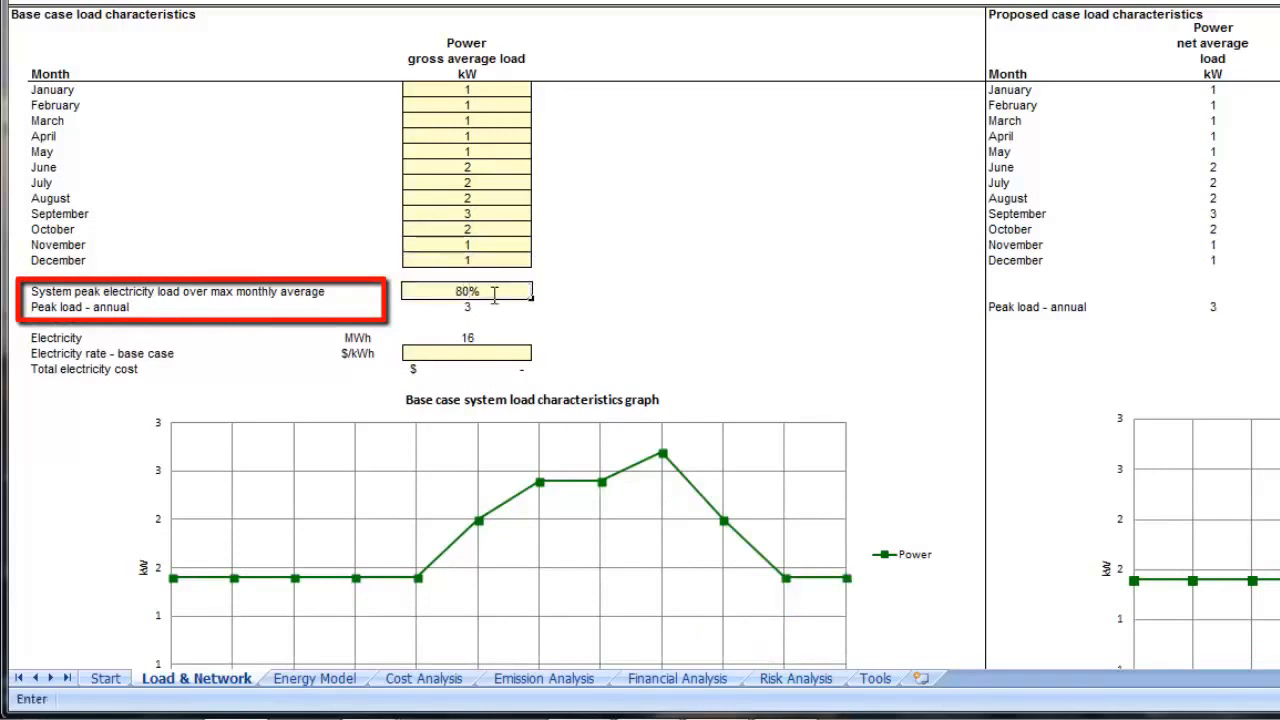
pyautogui.press('Return')
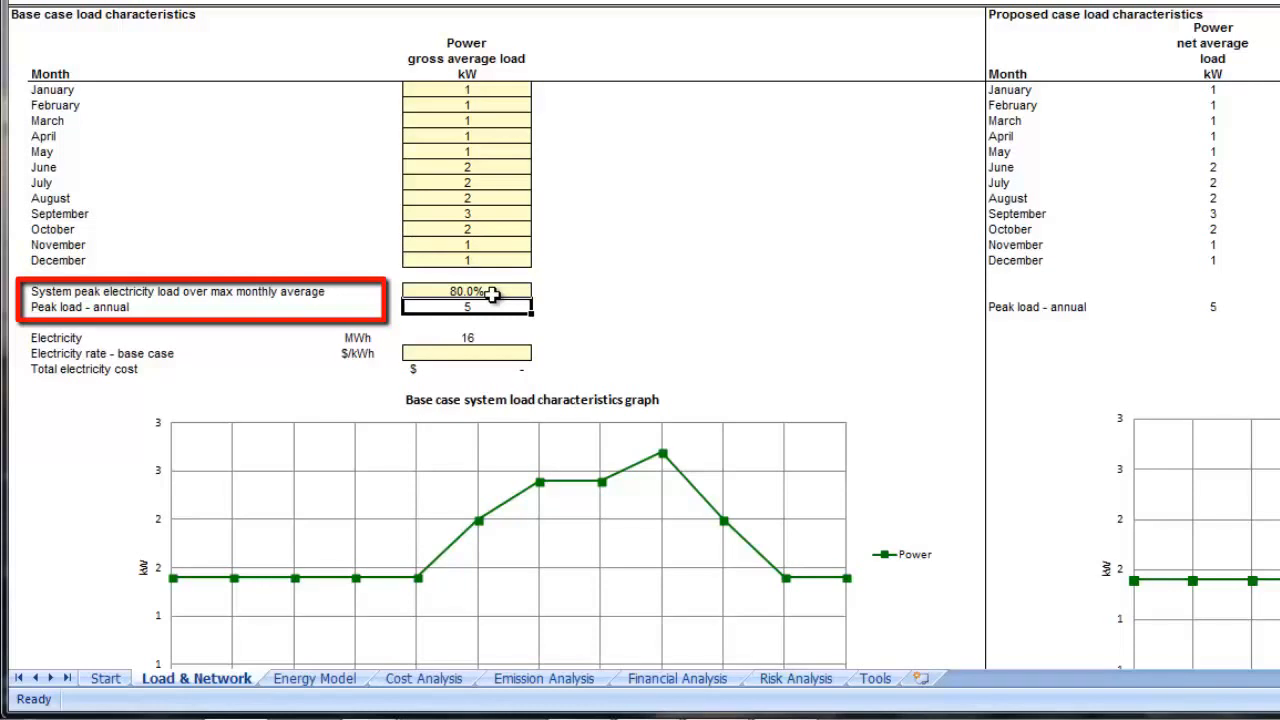
# - Enter the base case electricity rate in $/kWh as the formula =.145*1.08
pyautogui.press('Down')
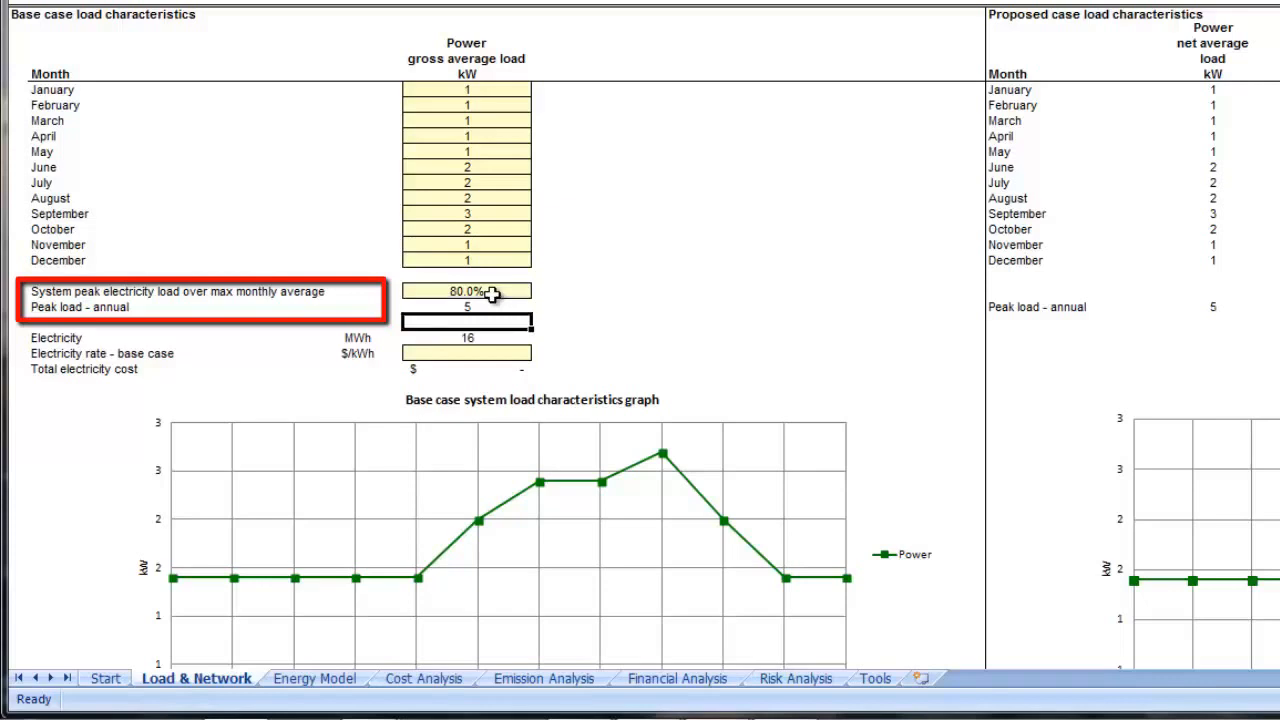
pyautogui.press('Down')
pyautogui.press('Down')
pyautogui.write('=')
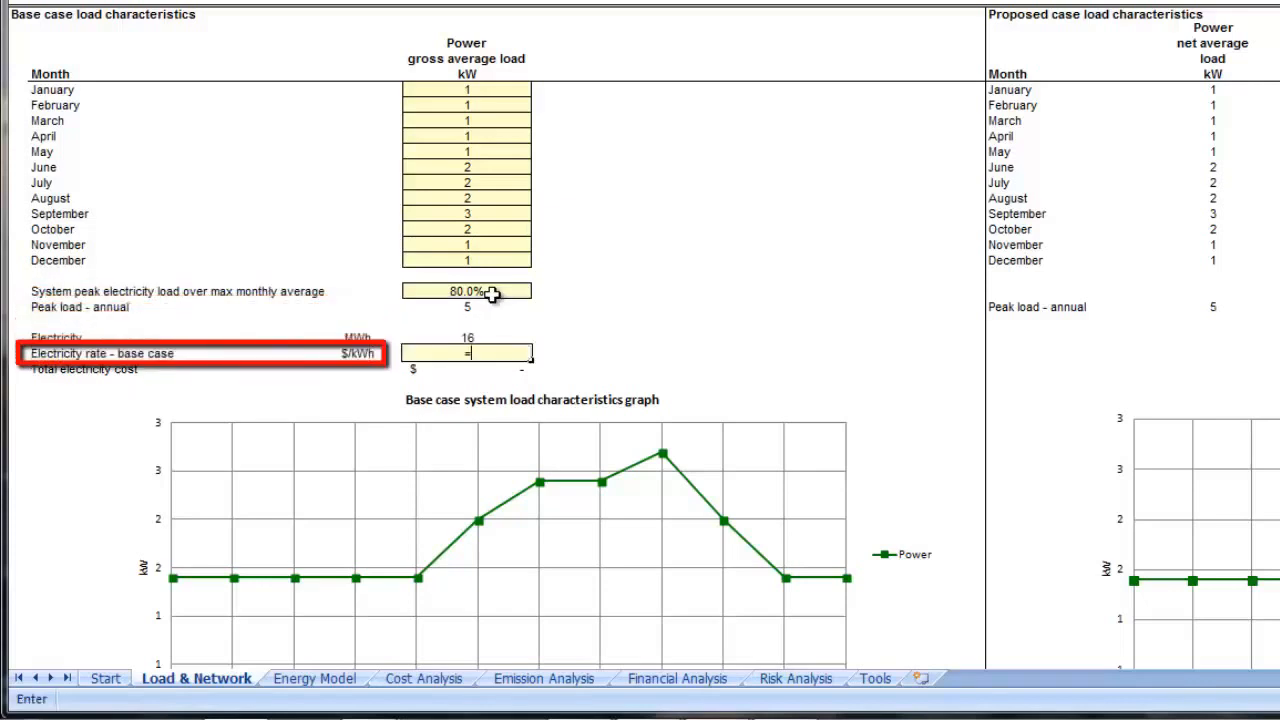
pyautogui.write('.145')
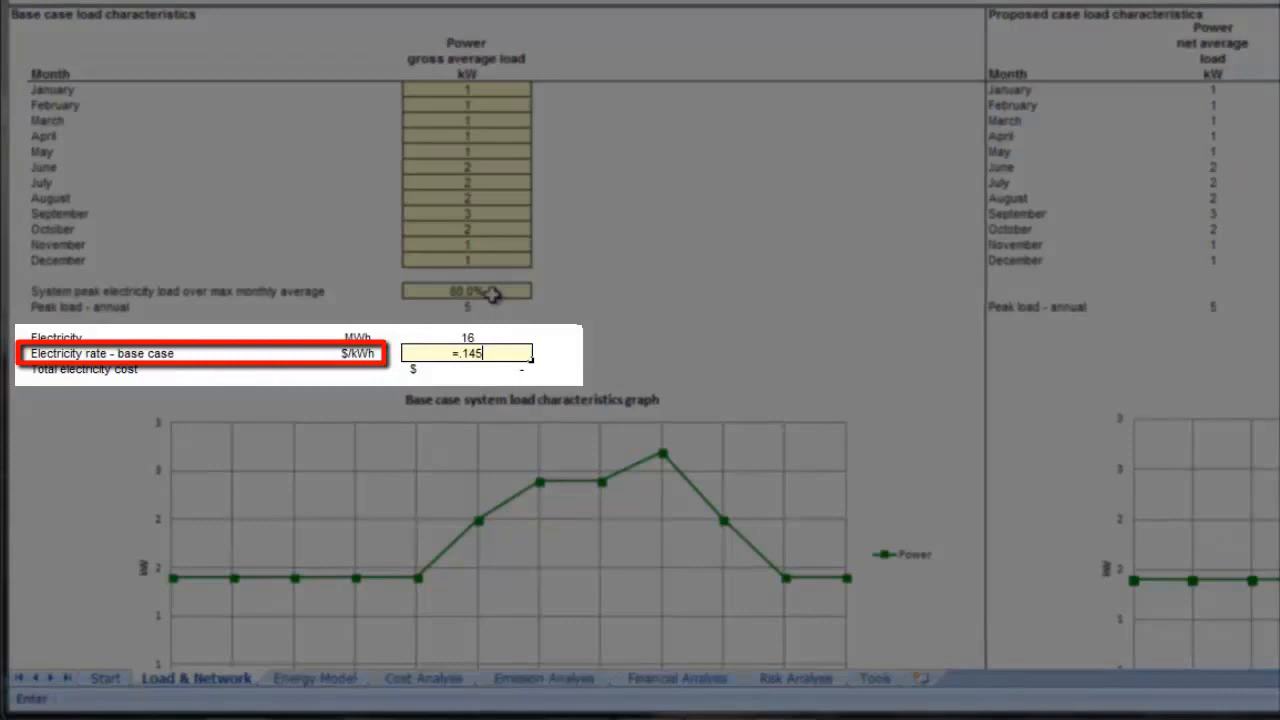
pyautogui.write('*1.08')
pyautogui.press('Return')
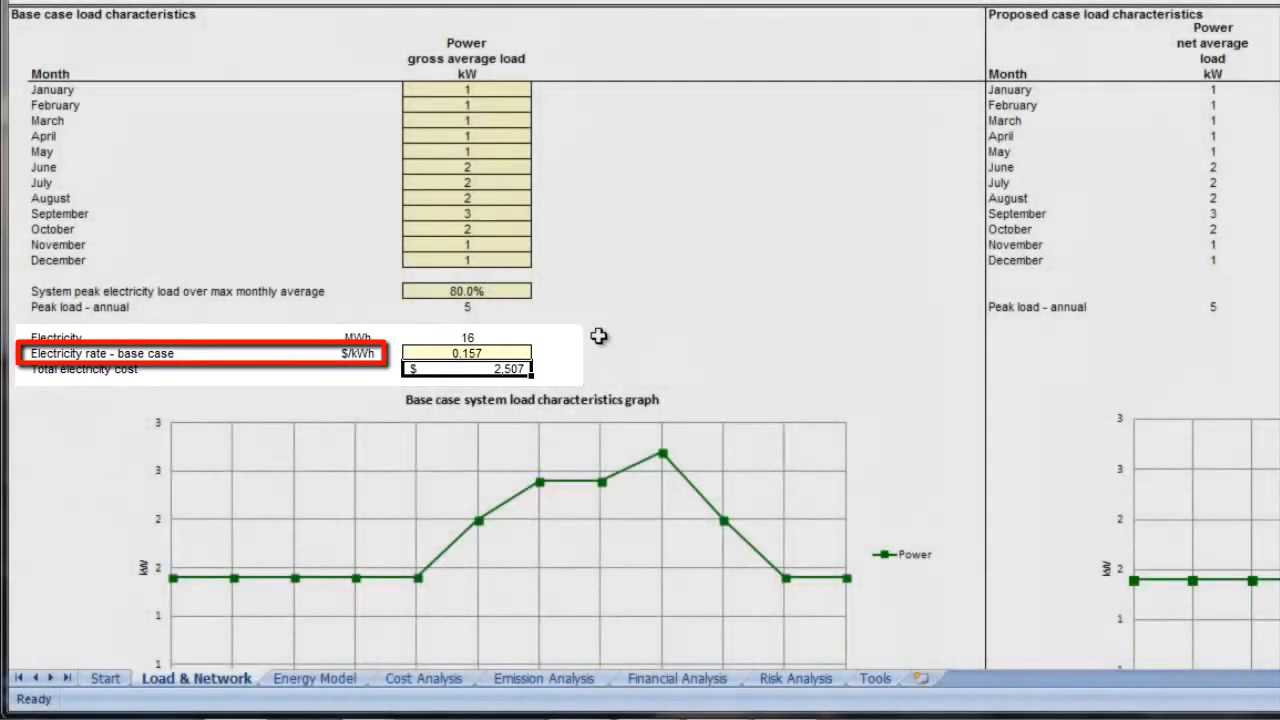
# - Set the end-use energy efficiency measures of the proposed case to 30%
pyautogui.scroll(-1, 600, 336)
pyautogui.scroll(-6, 603, 342)
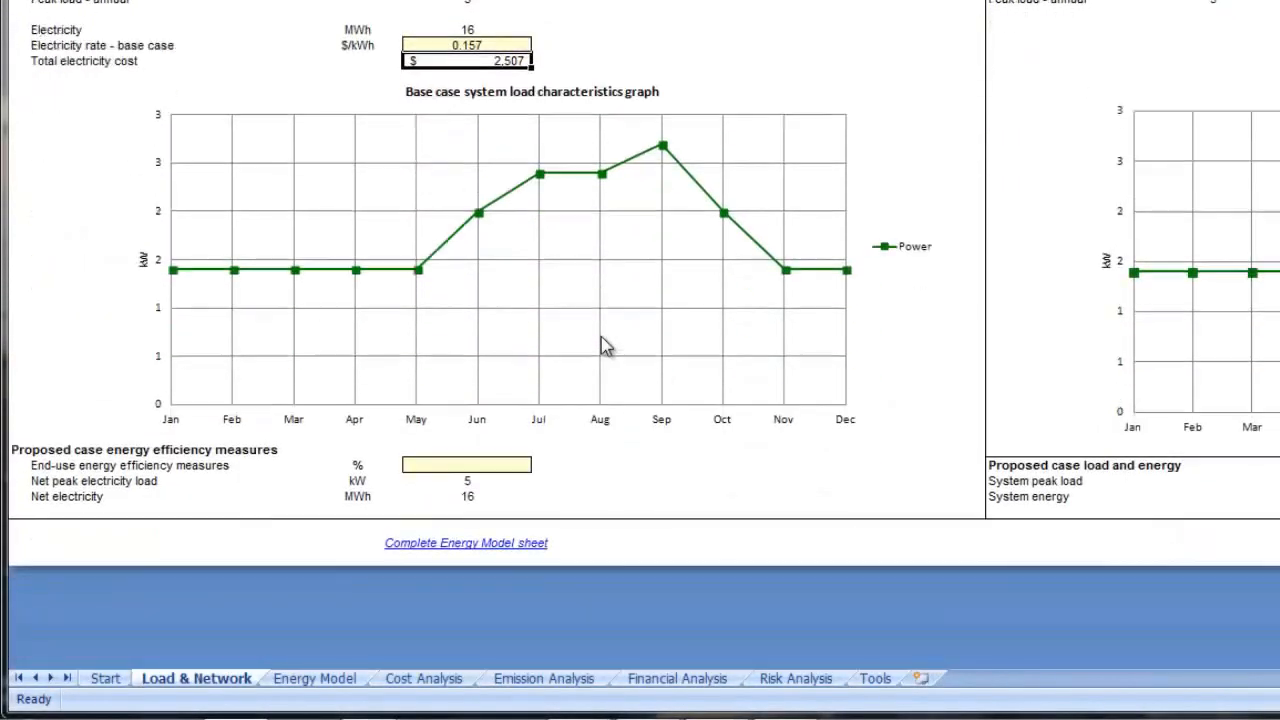
pyautogui.click(480, 467)
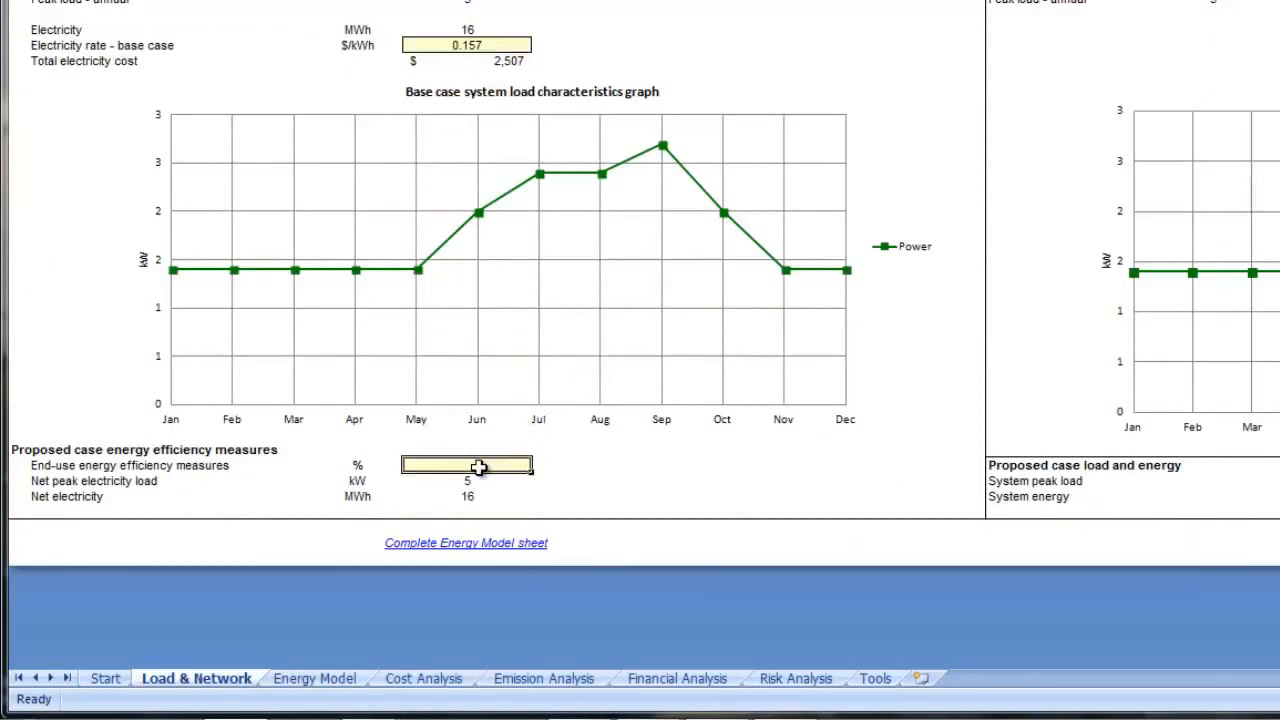
pyautogui.write('30%')
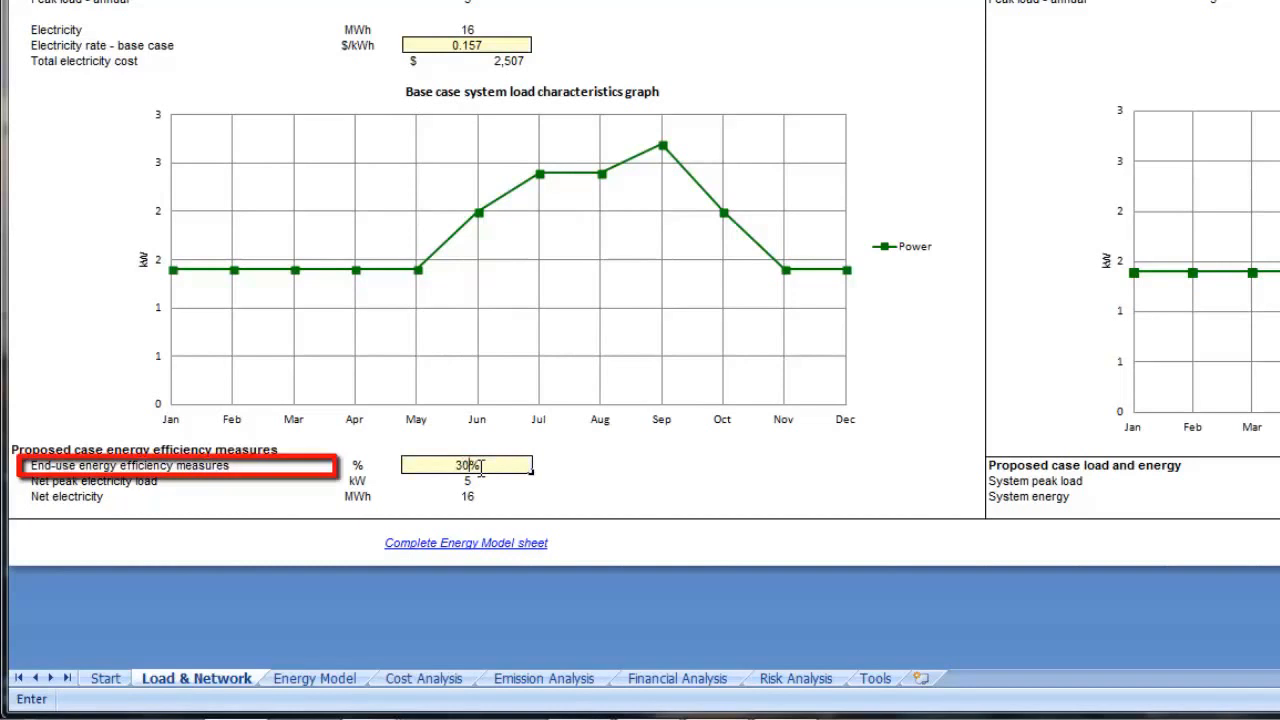
pyautogui.press('Return')
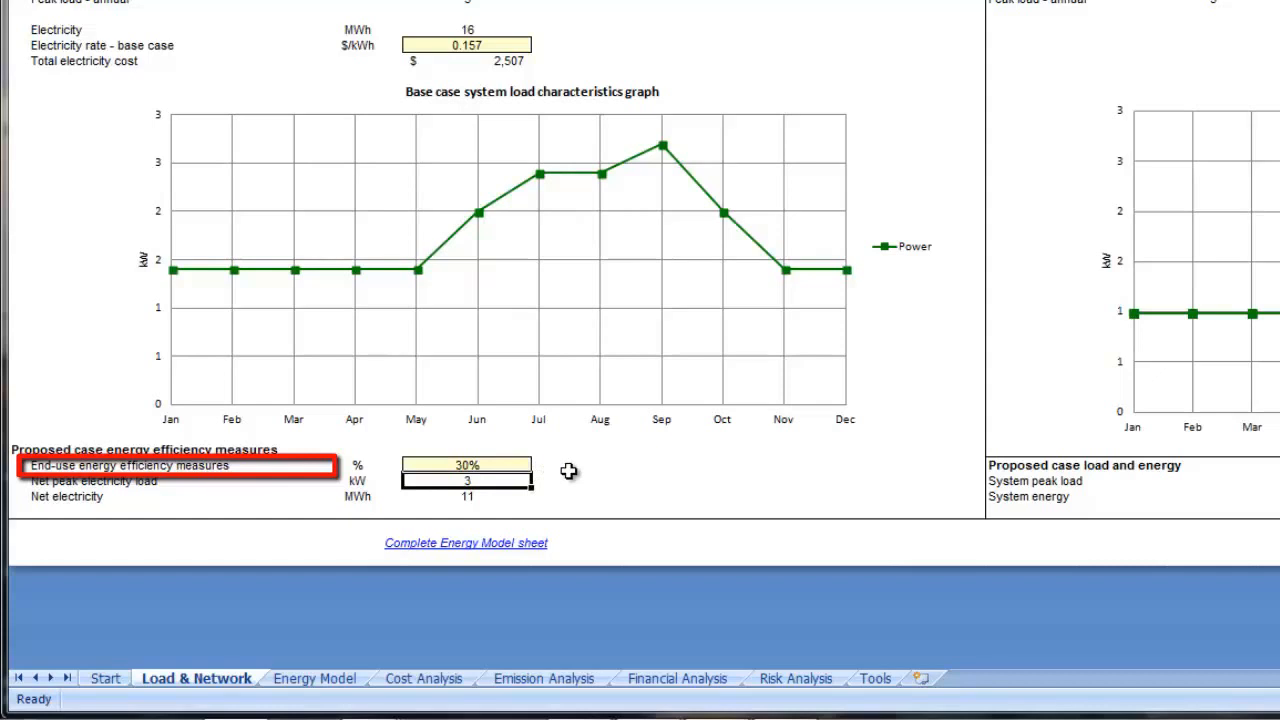
# - Switch to the Energy Model sheet and choose Method 2 as the analysis type
pyautogui.click(795, 702)
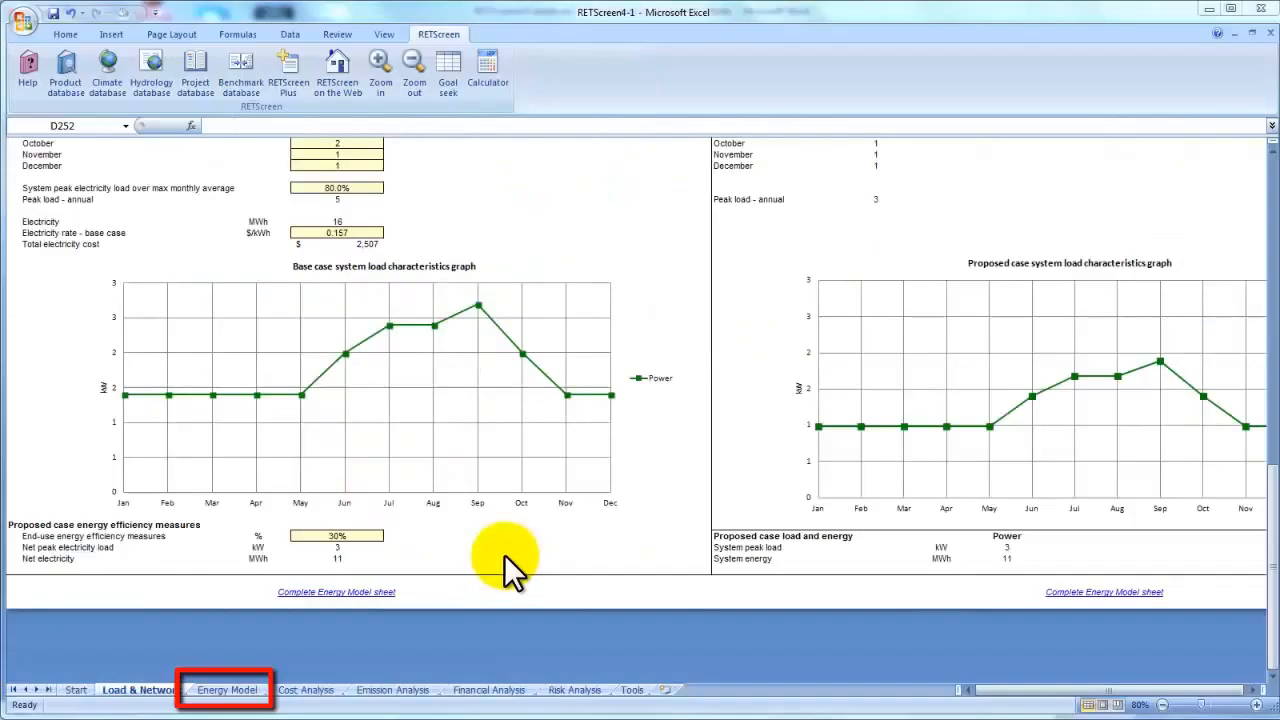
pyautogui.click(227, 690)
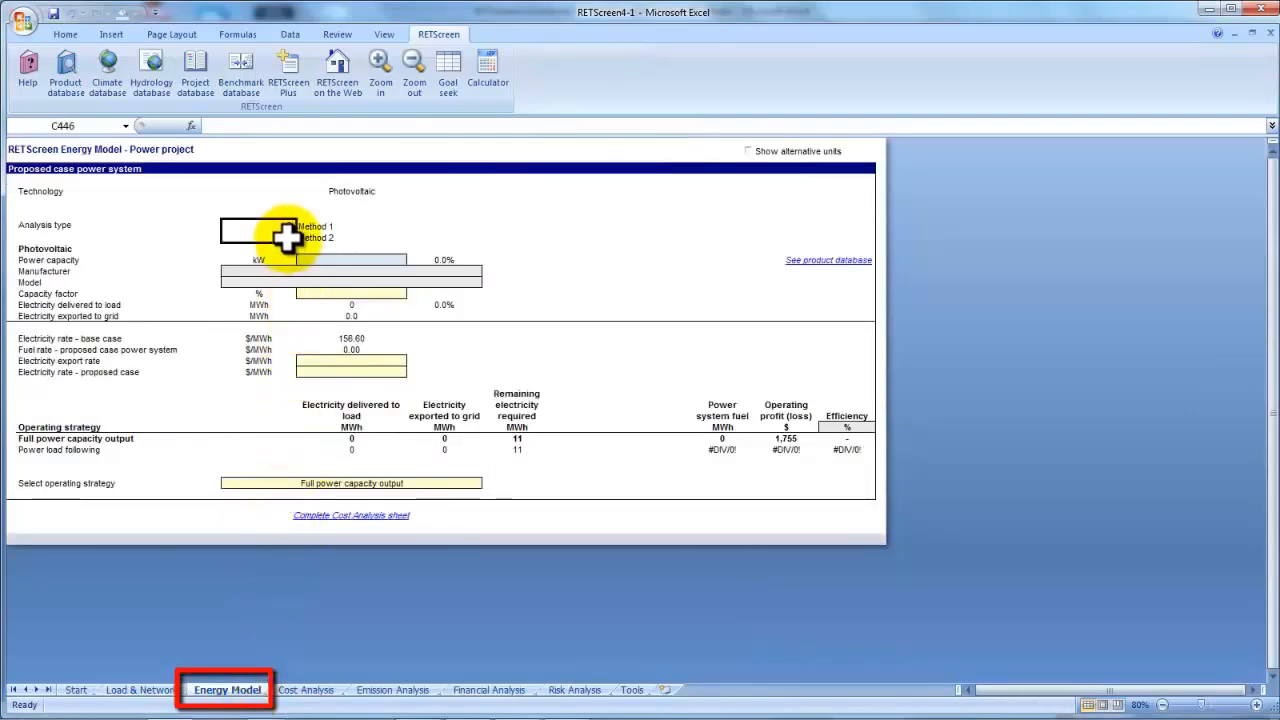
pyautogui.click(288, 237)
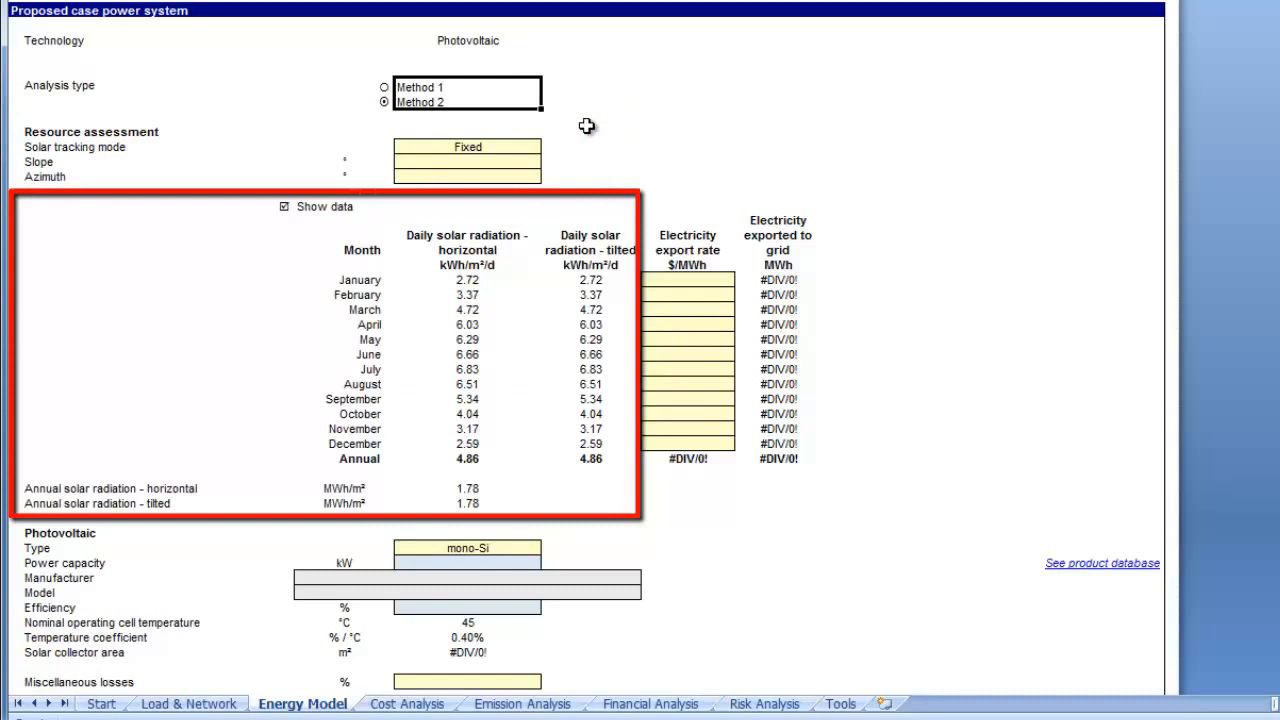
# - Keep the solar tracking mode at Fixed and set the slope to 30 degrees
pyautogui.click(530, 160)
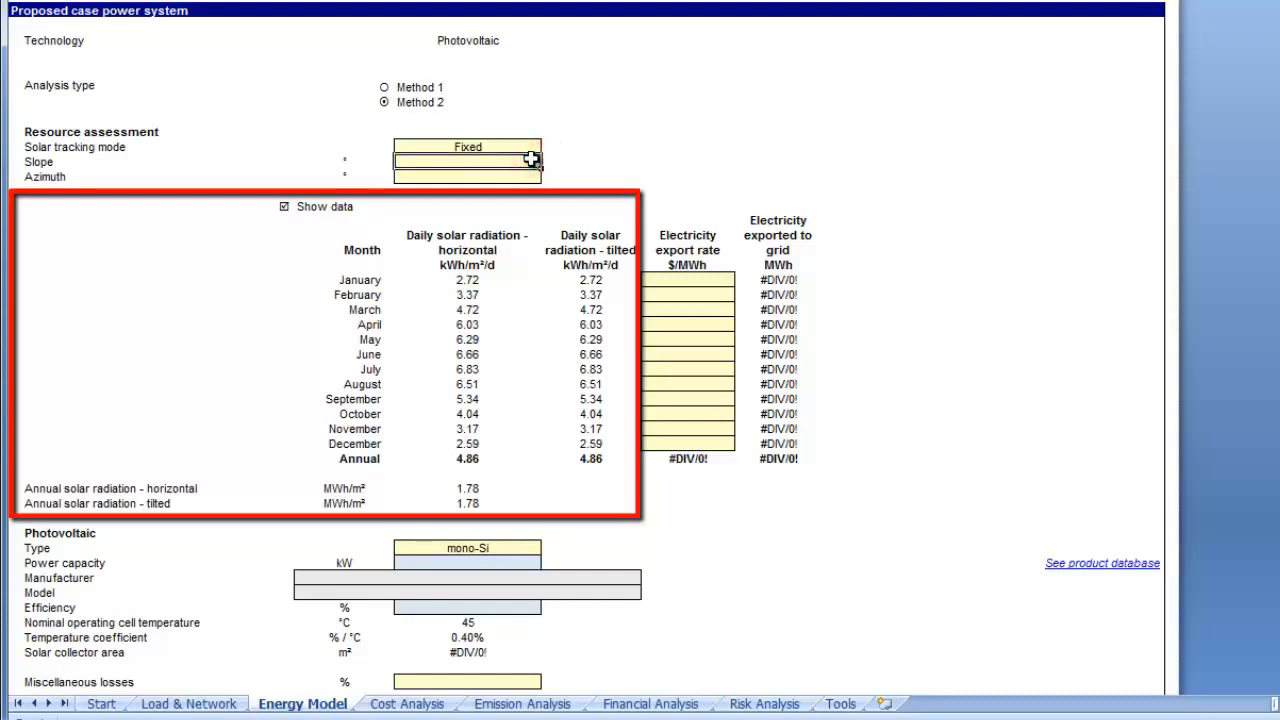
pyautogui.click(530, 160)
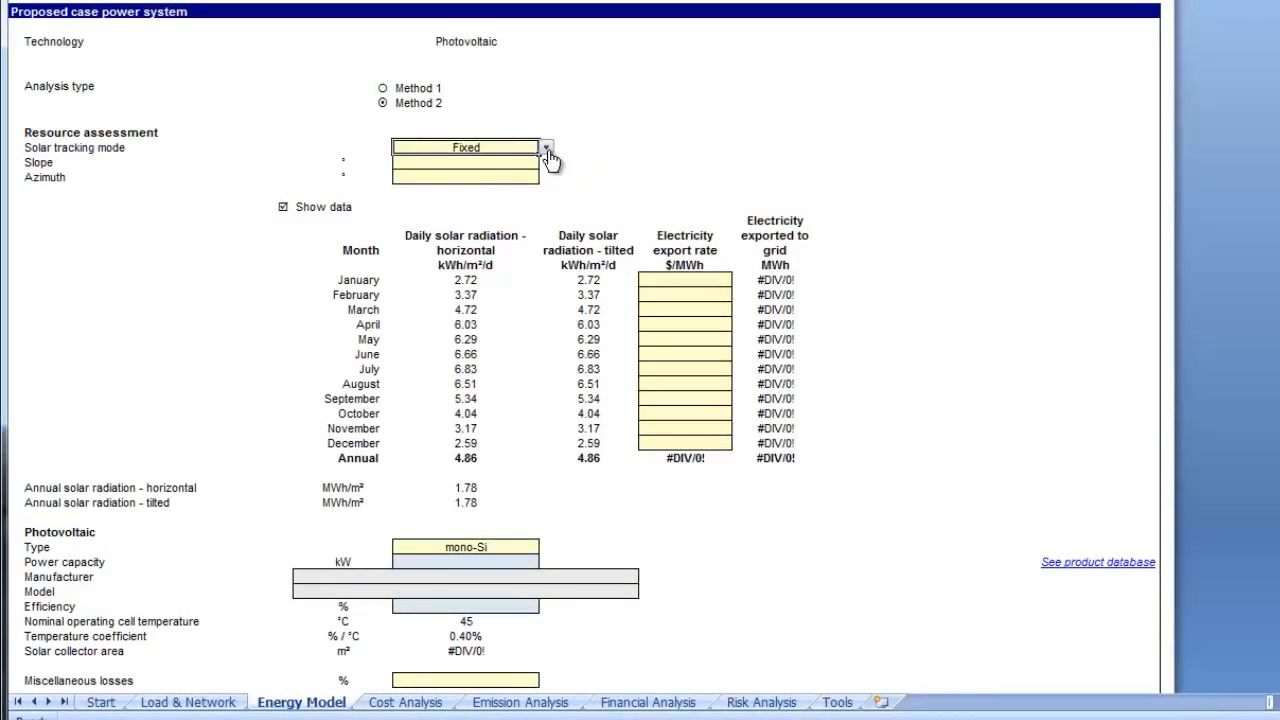
pyautogui.click(546, 148)
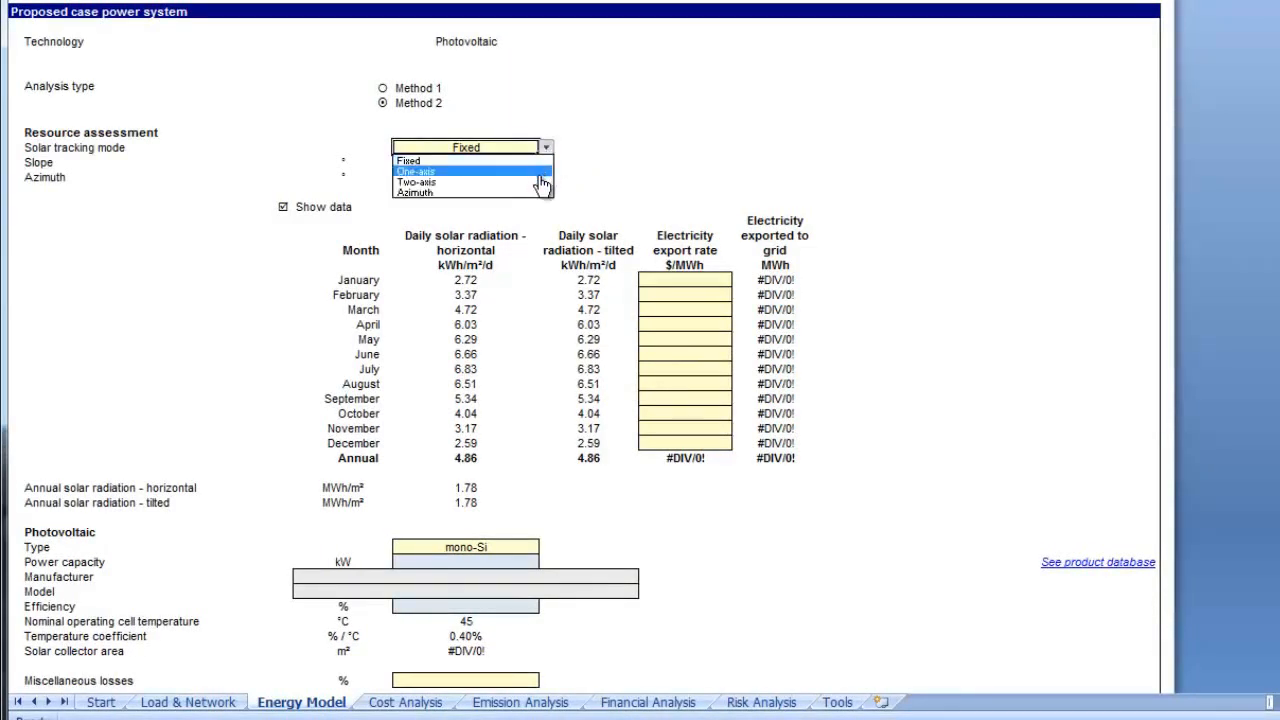
pyautogui.click(539, 162)
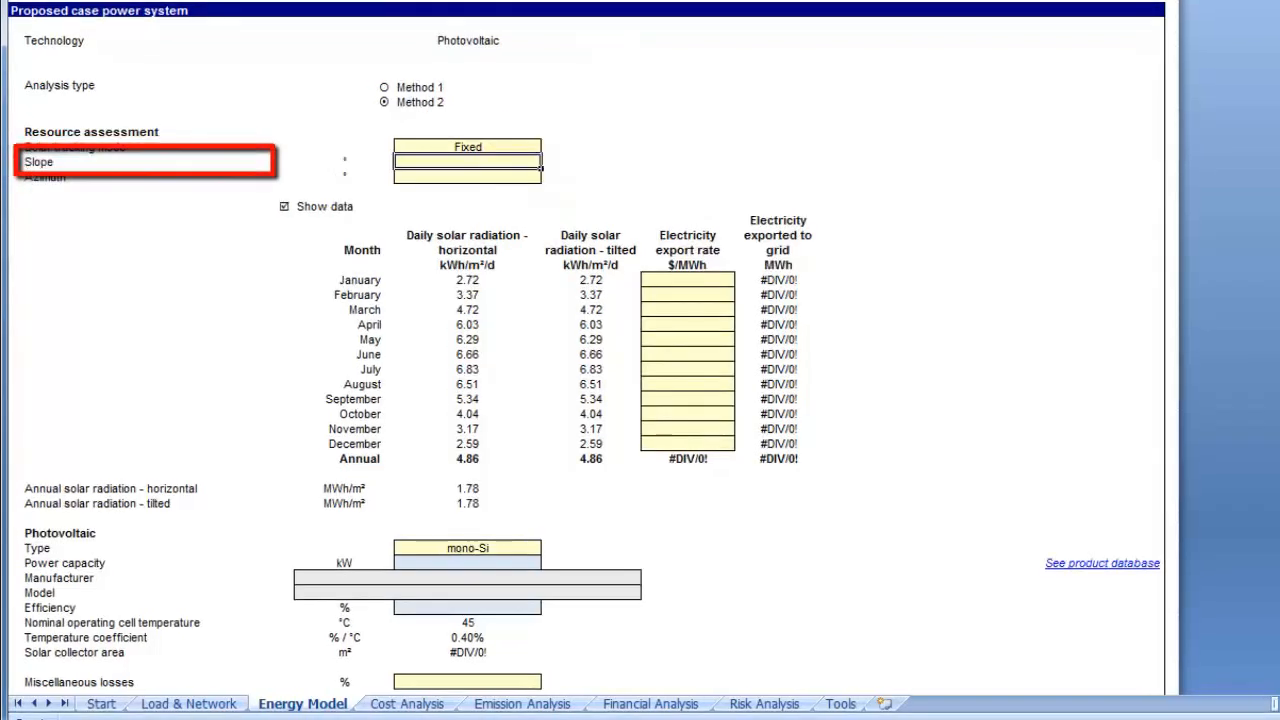
pyautogui.write('30')
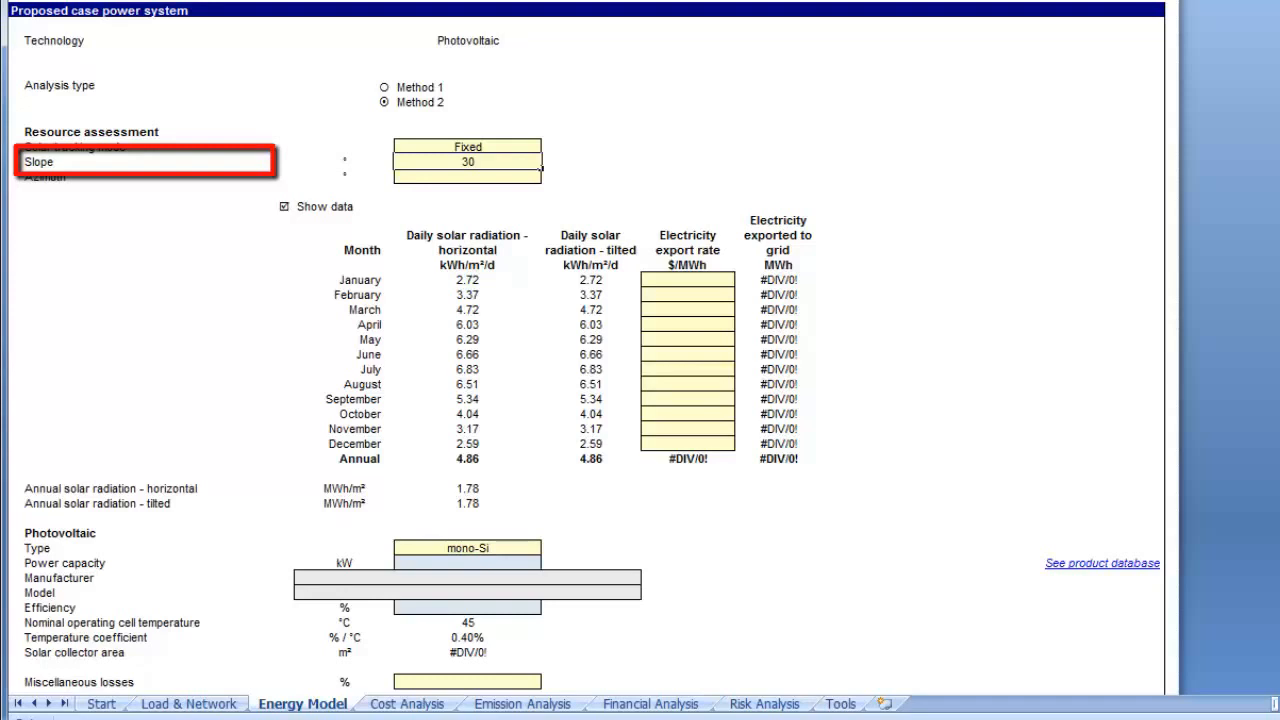
pyautogui.press('Return')
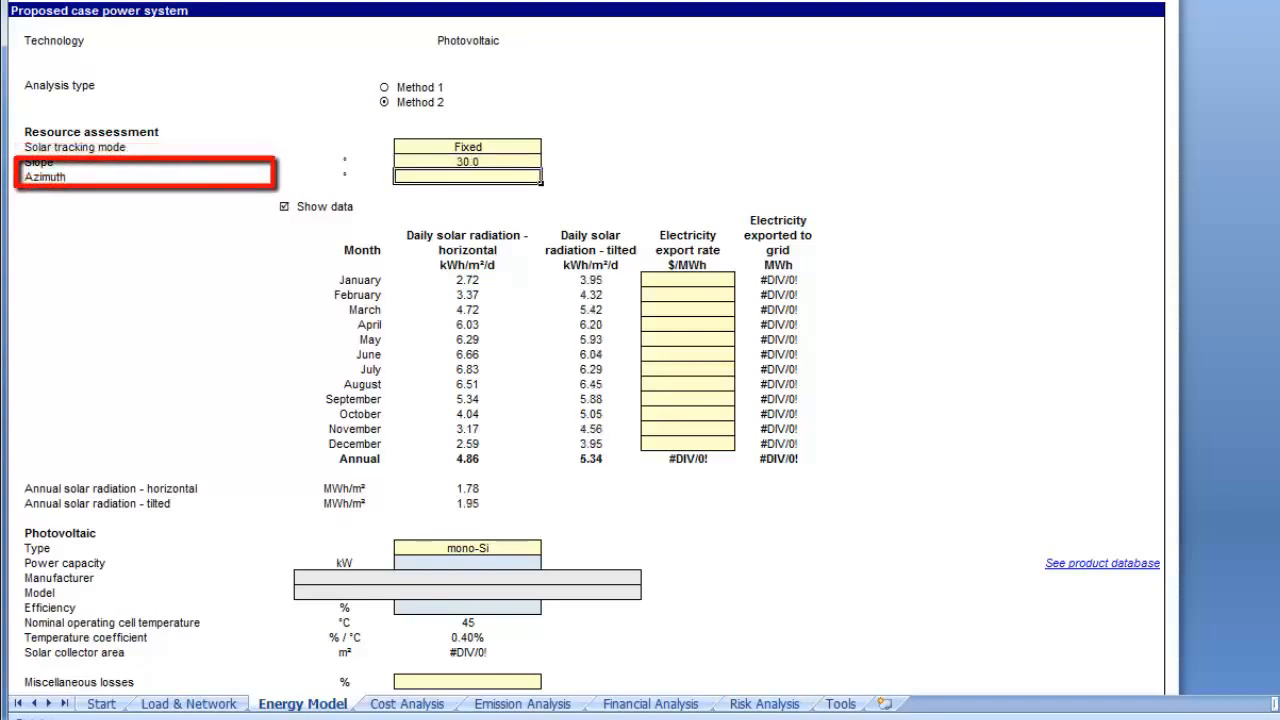
pyautogui.write('=')
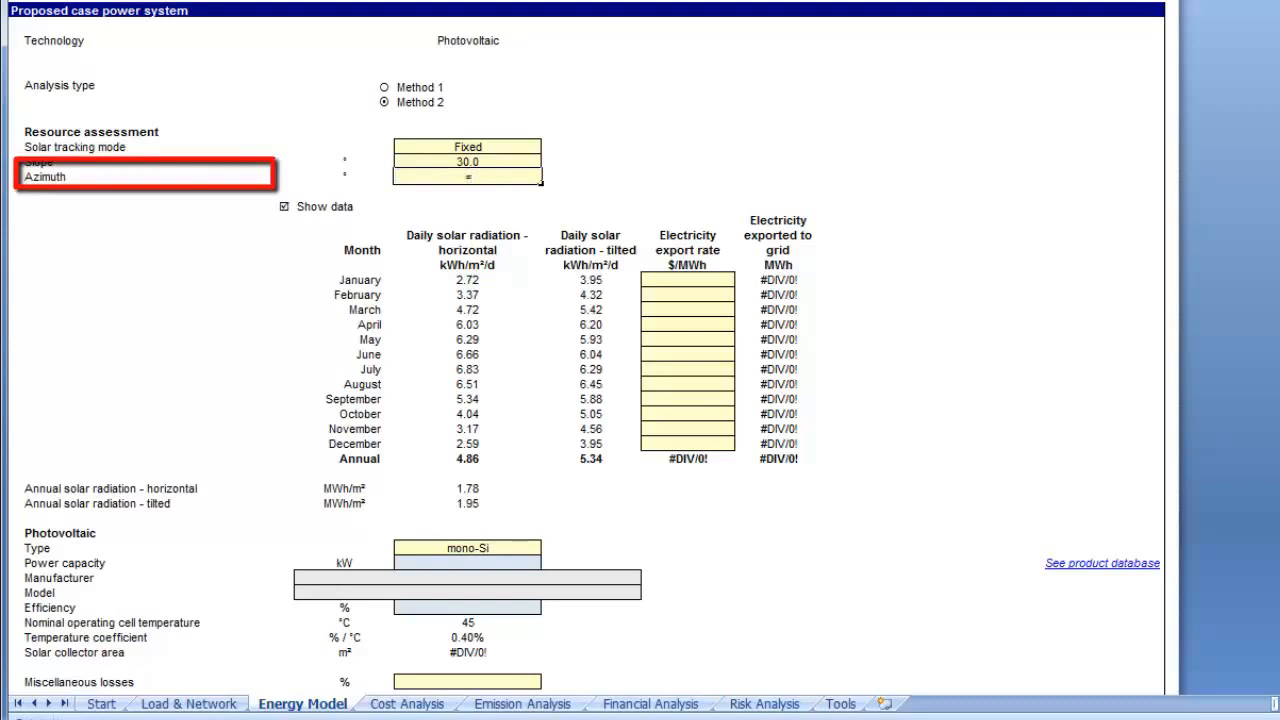
pyautogui.write('45-12.5')
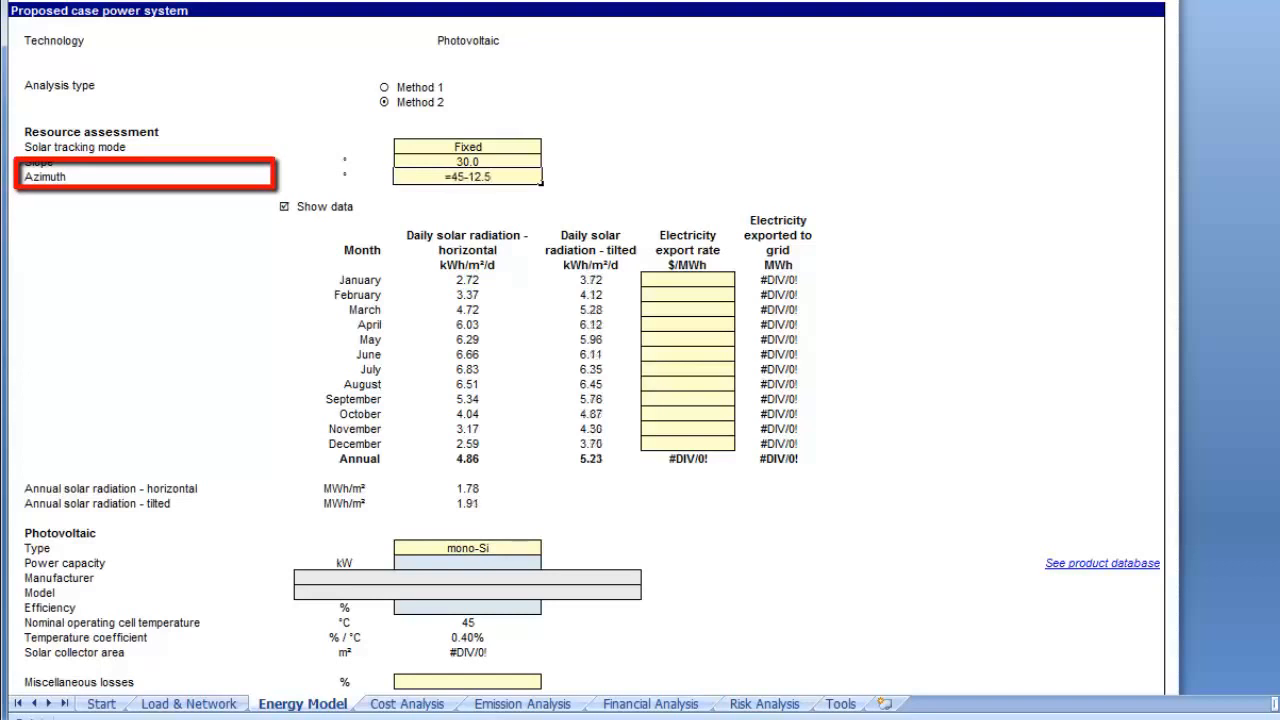
pyautogui.press('Return')
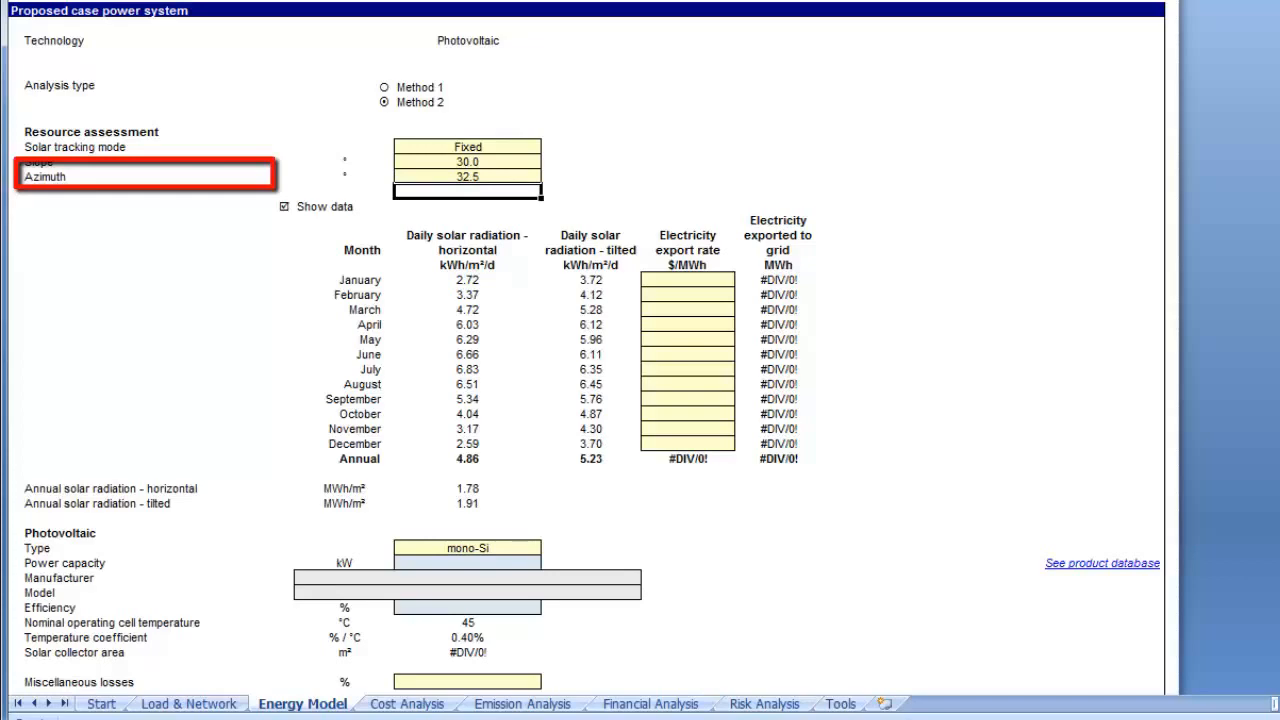
pyautogui.press('Up')
pyautogui.press('Delete')
# - Enter the azimuth as the formula =45-12.5
pyautogui.write('=')
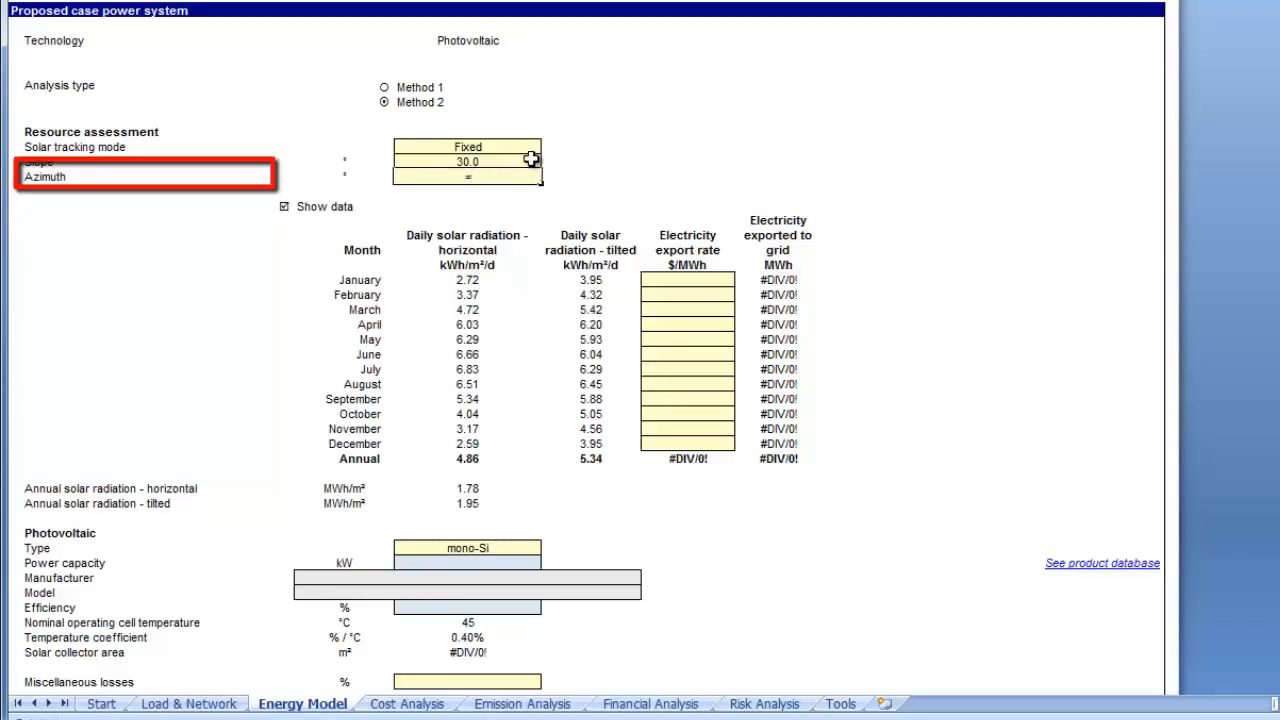
pyautogui.write('45-12.5')
pyautogui.press('Return')
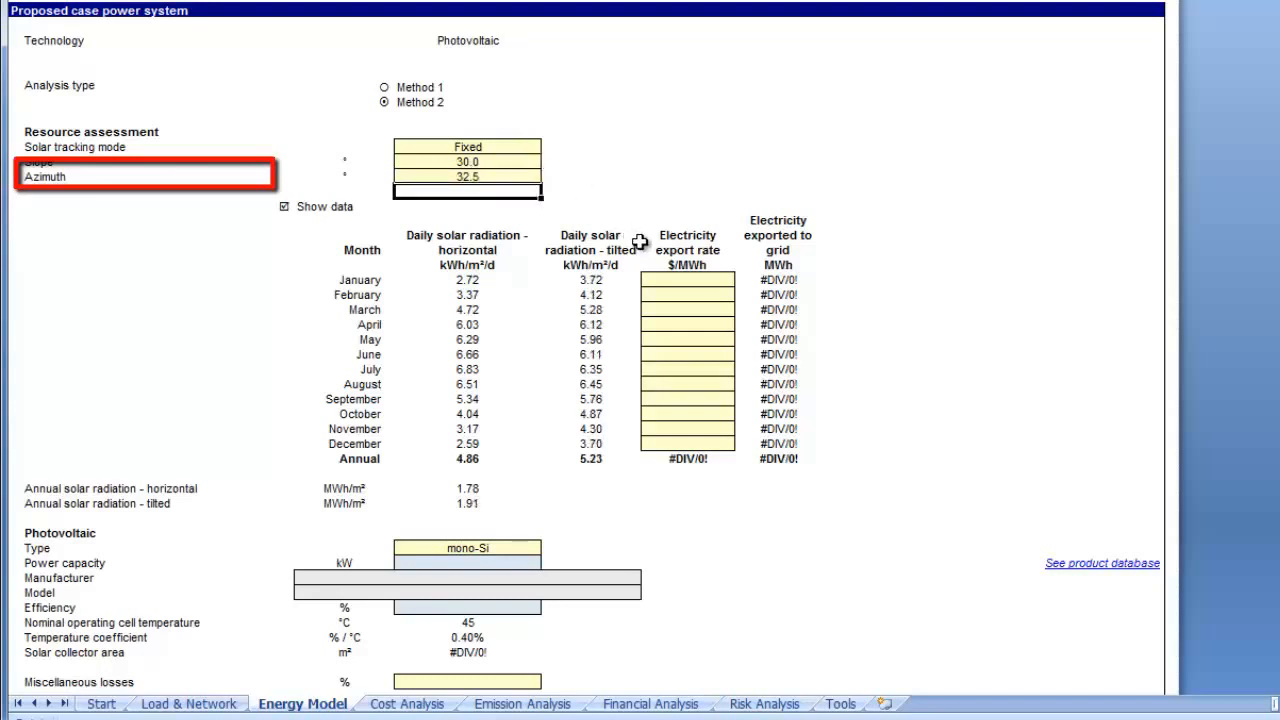
# - Set January's electricity export rate to the base case rate from the Load & Network sheet times 1000, using ='Load & Network'!$D$247*1000
pyautogui.click(689, 279)
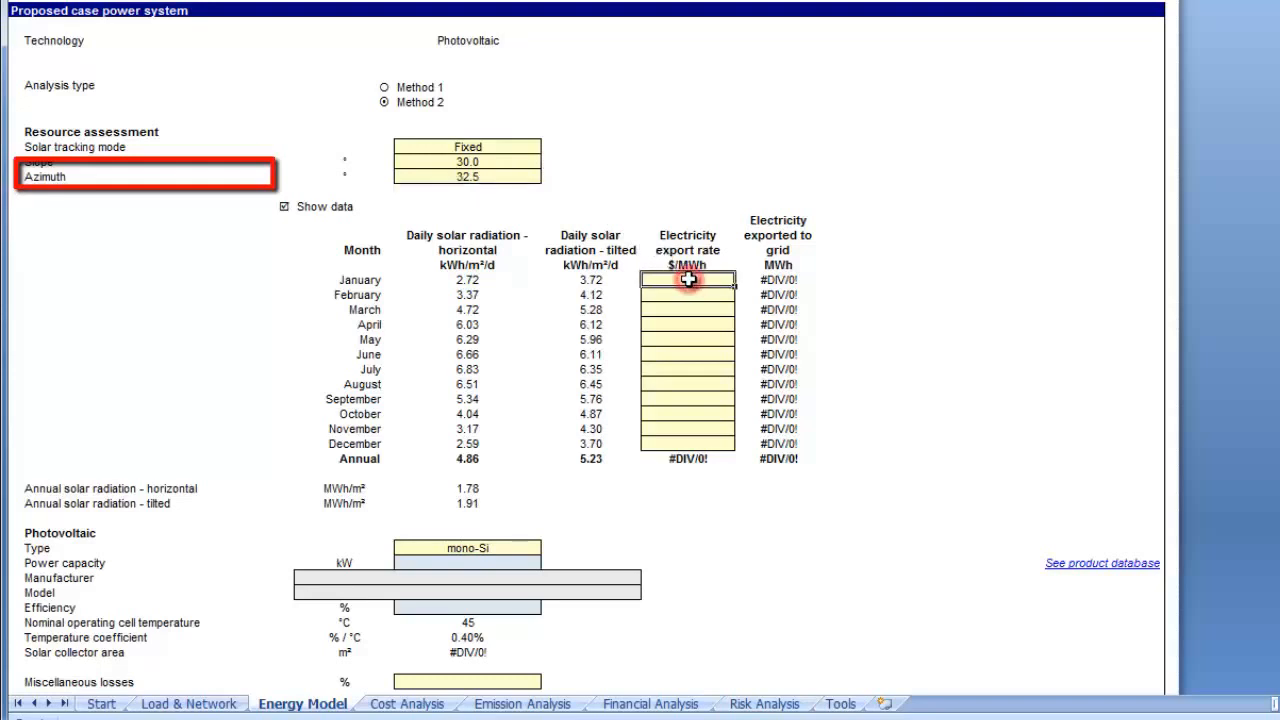
pyautogui.write('=')
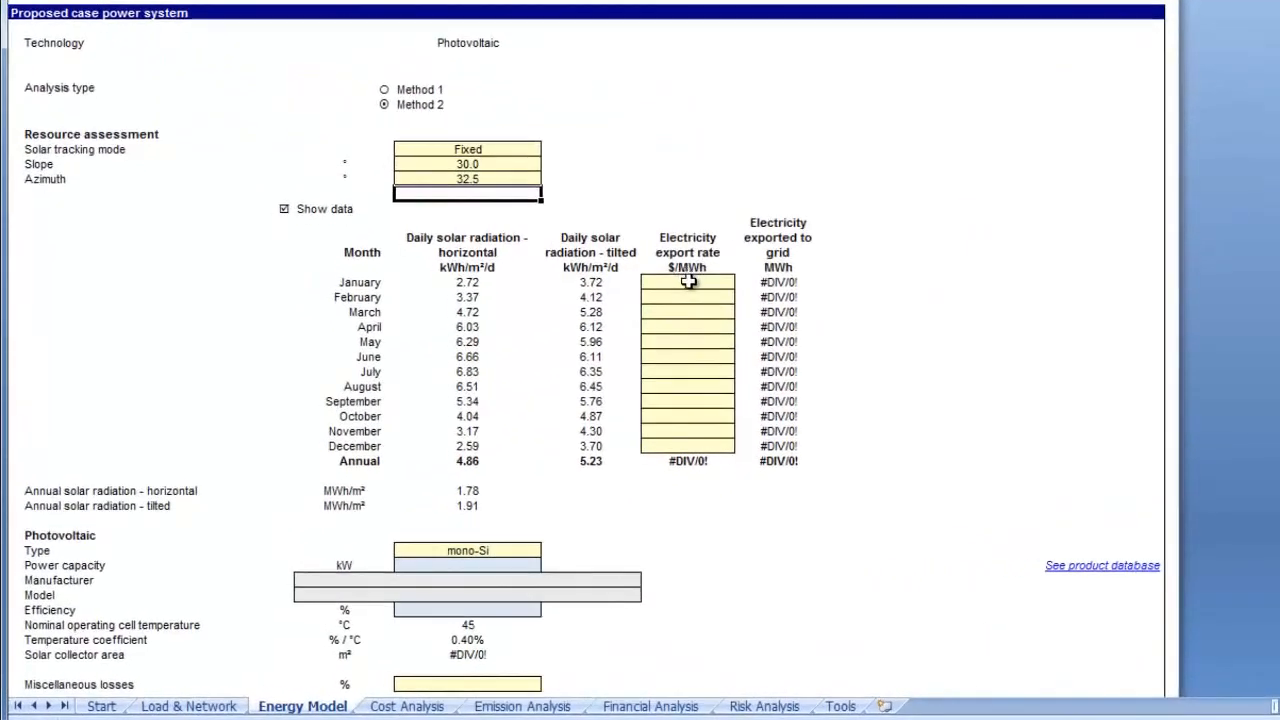
pyautogui.click(689, 282)
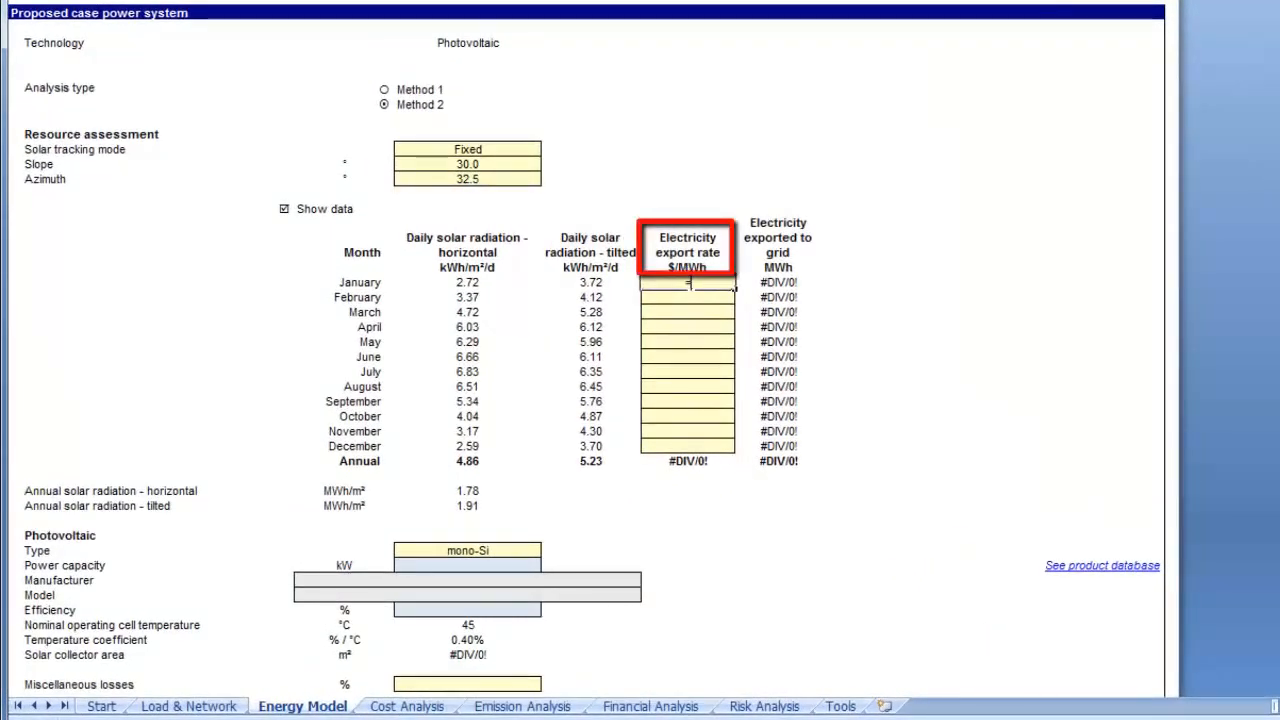
pyautogui.click(226, 706)
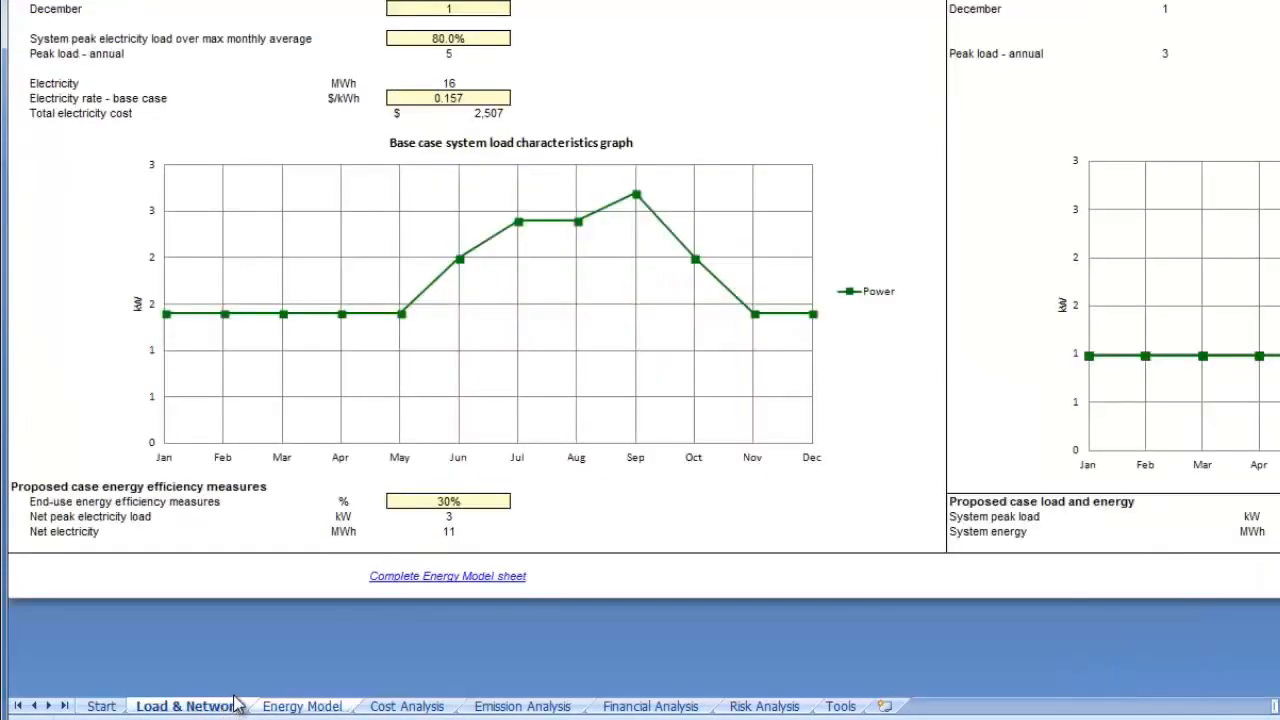
pyautogui.click(447, 97)
pyautogui.hotkey('ctrl', 'c')
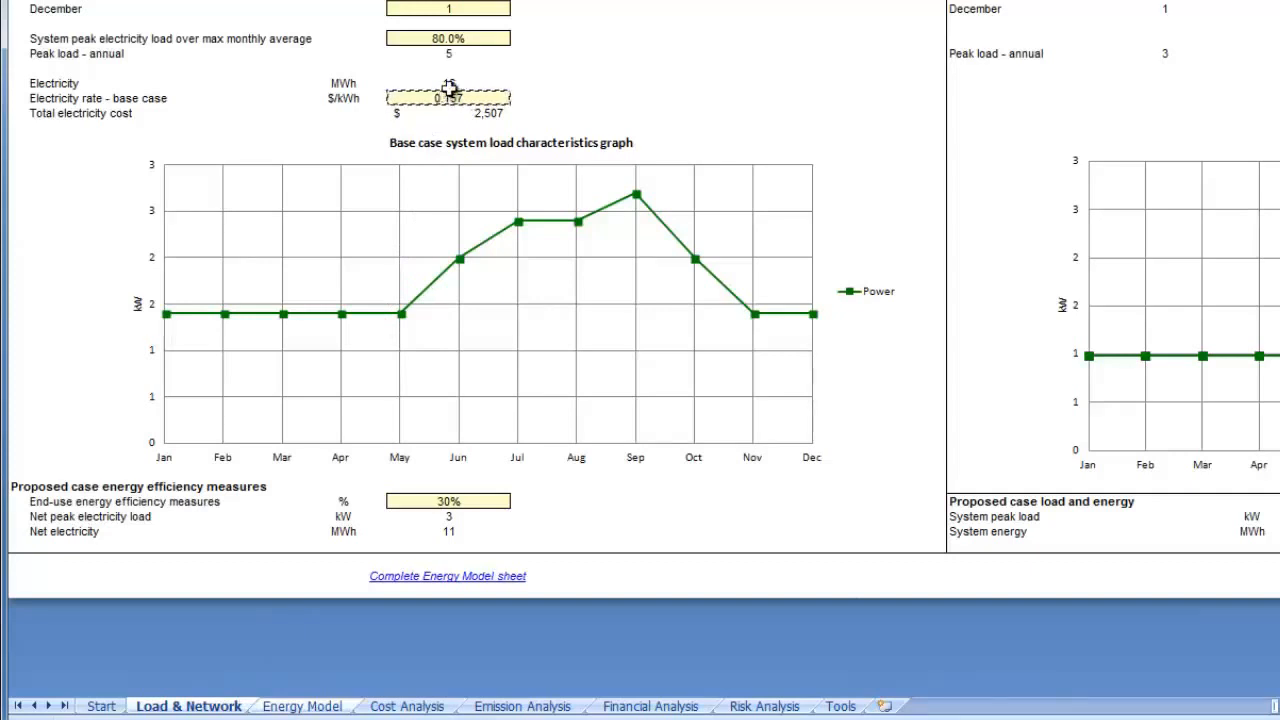
pyautogui.press('Escape')
pyautogui.press('Return')
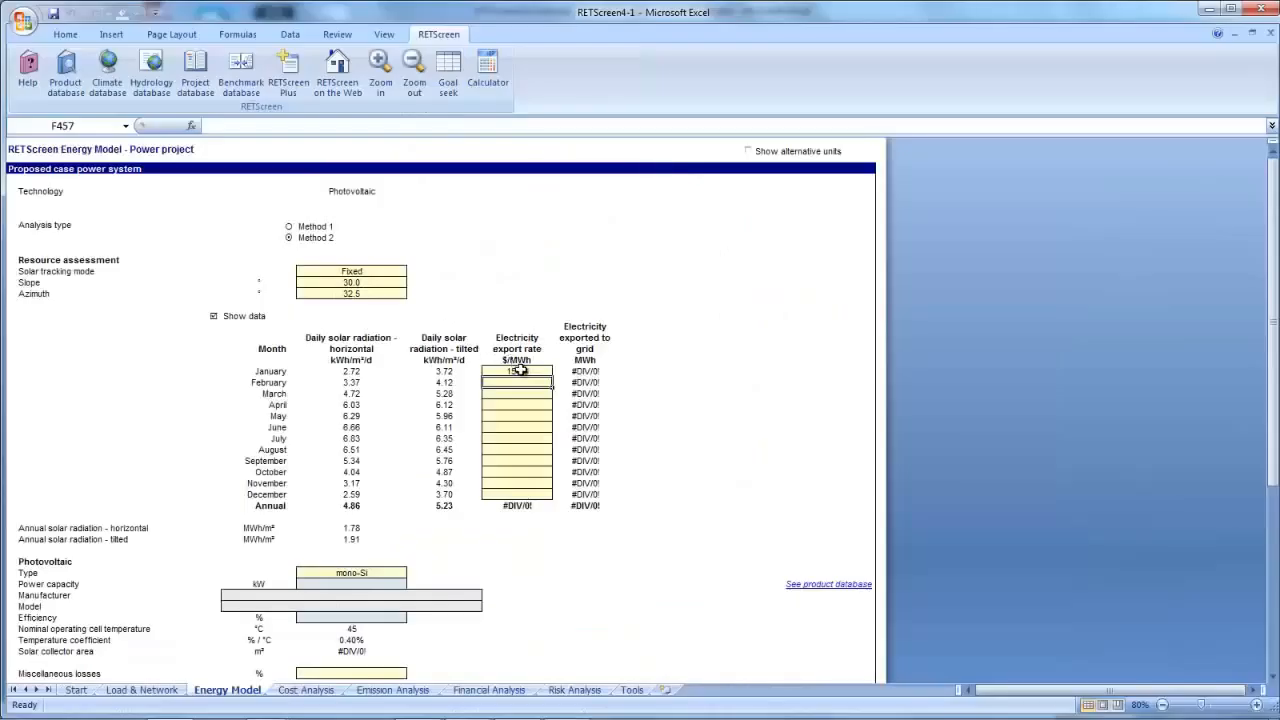
# - Copy January's electricity export rate formula down to all remaining months through December
pyautogui.click(700, 283)
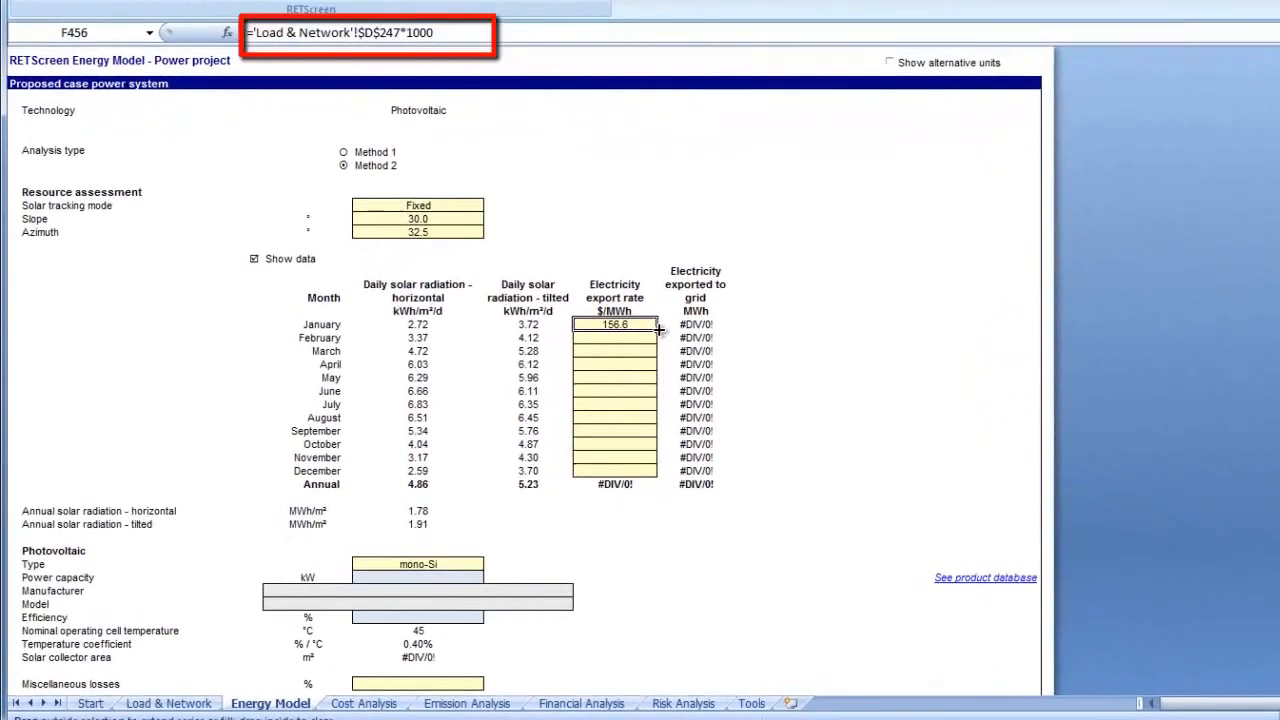
pyautogui.moveTo(659, 329); pyautogui.dragTo(661, 478)
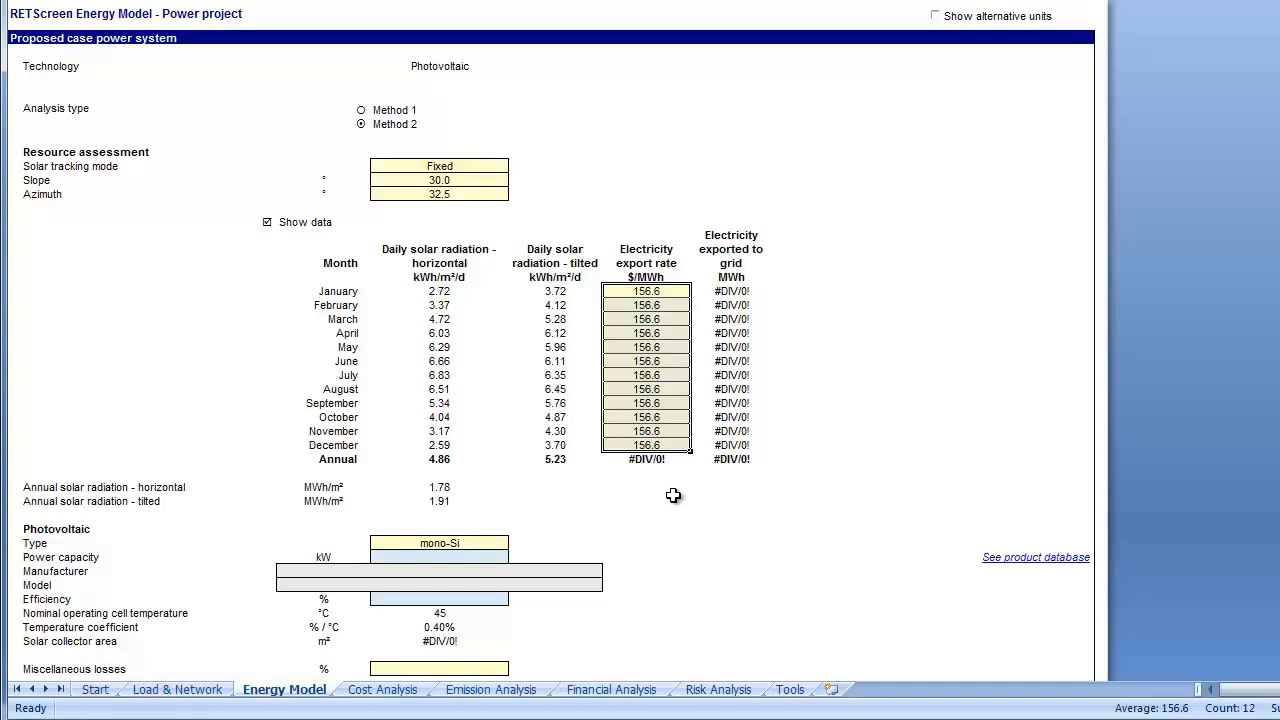
pyautogui.scroll(-5, 673, 496)
pyautogui.scroll(-3, 670, 490)
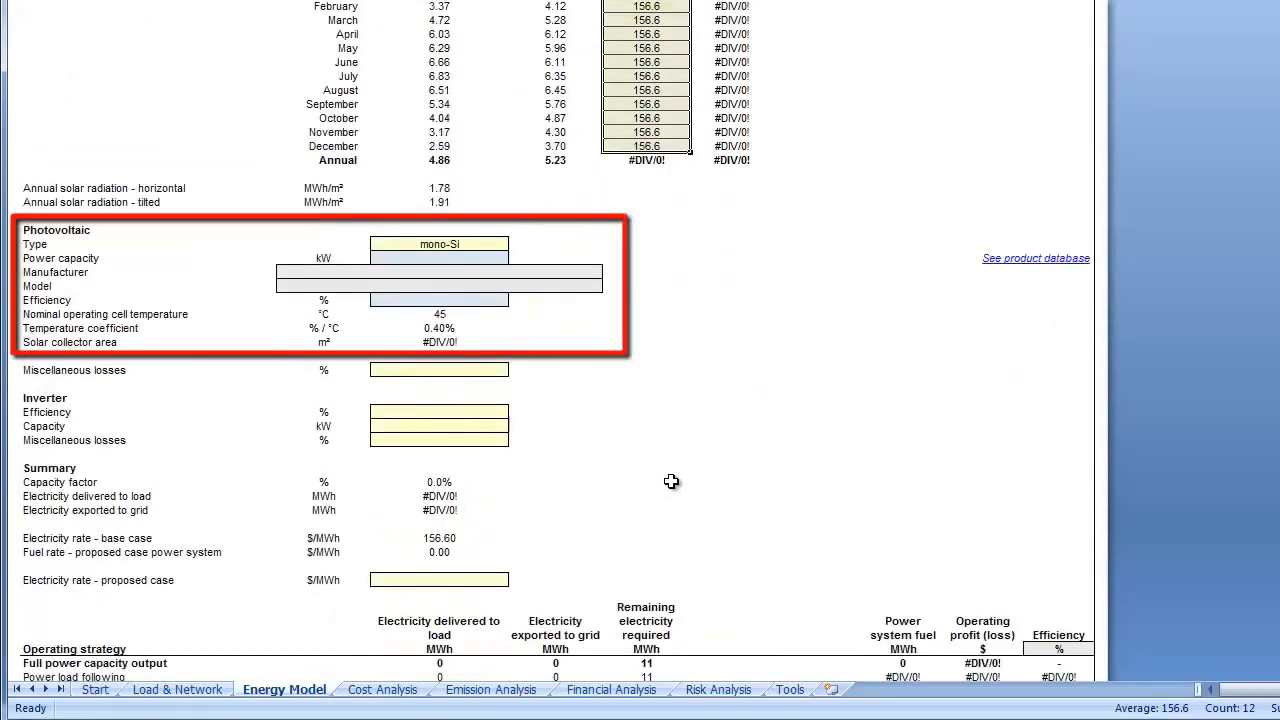
# - Keep the photovoltaic type as mono-Si and apply the Sunpower model mono-Si - SPR-320E-WHT from the product database
pyautogui.click(506, 245)
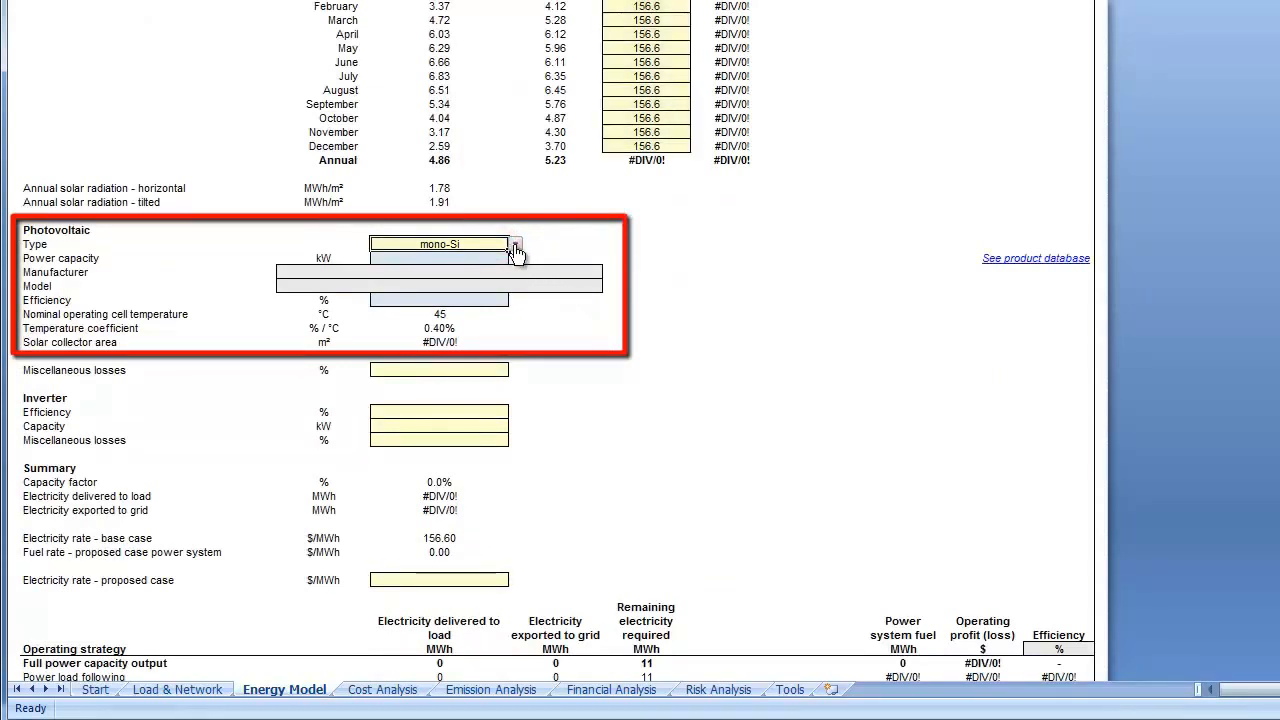
pyautogui.click(515, 246)
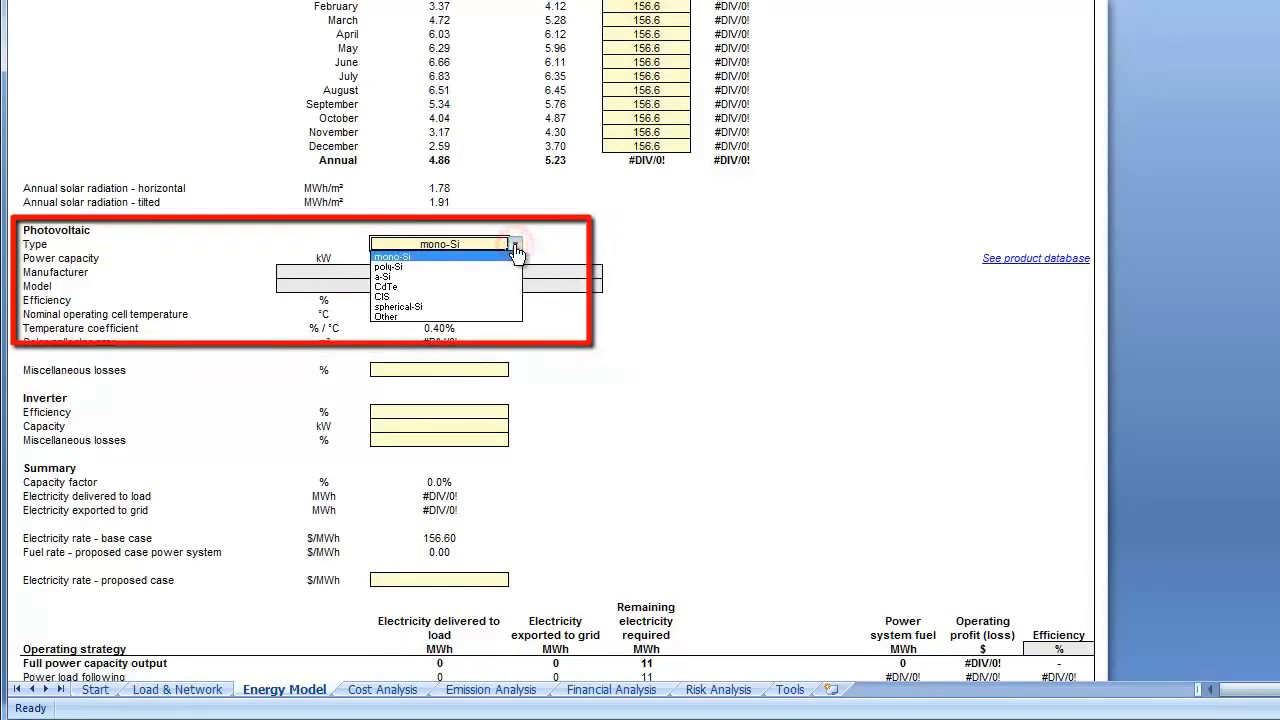
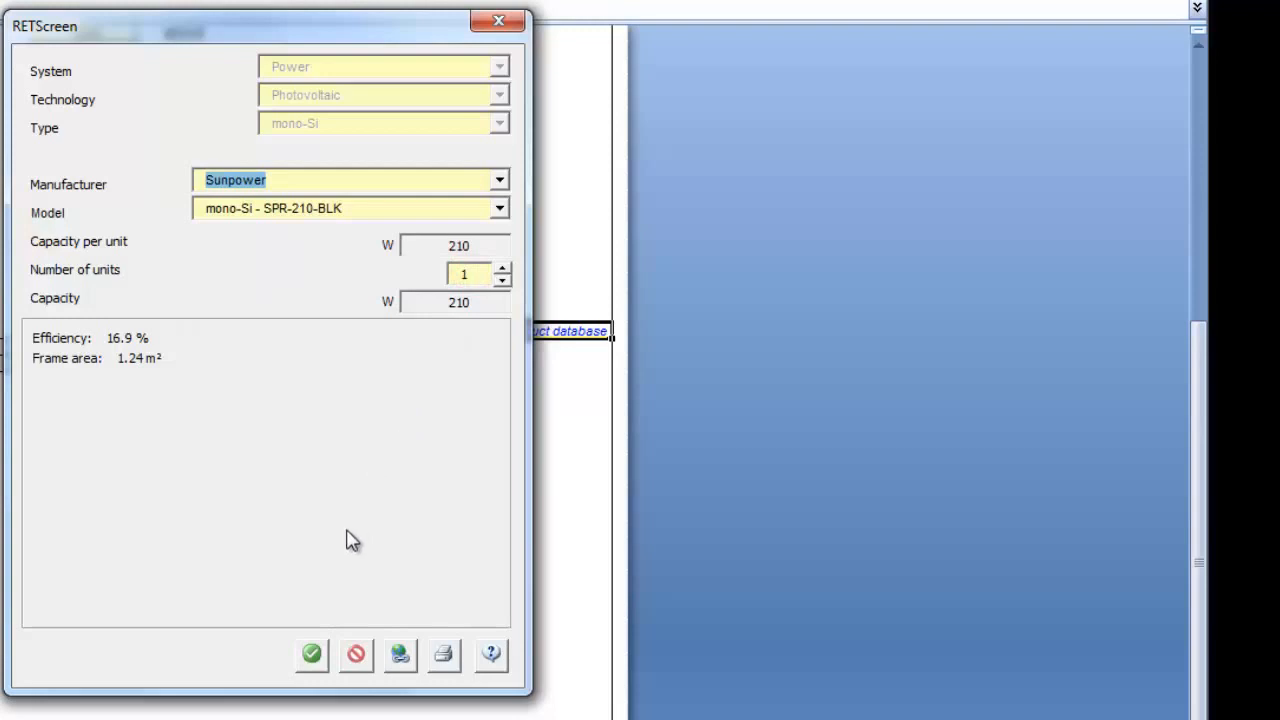
pyautogui.click(495, 212)
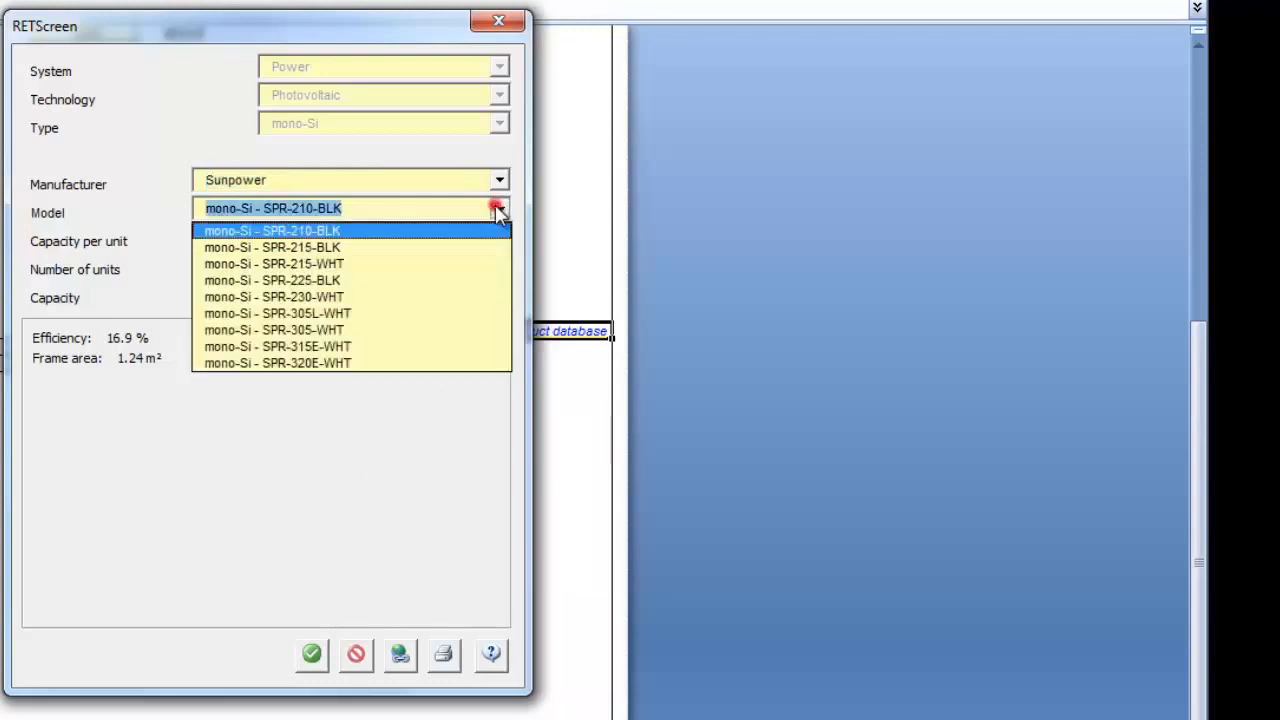
pyautogui.click(466, 363)
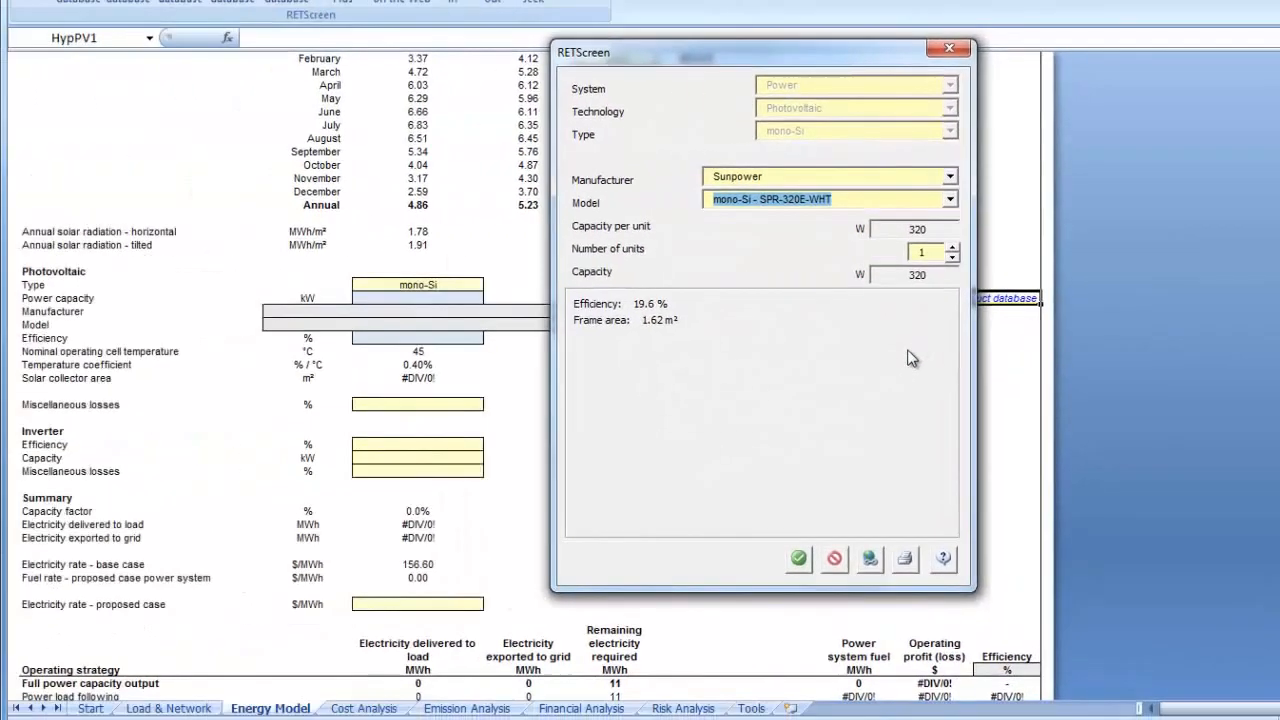
pyautogui.click(799, 559)
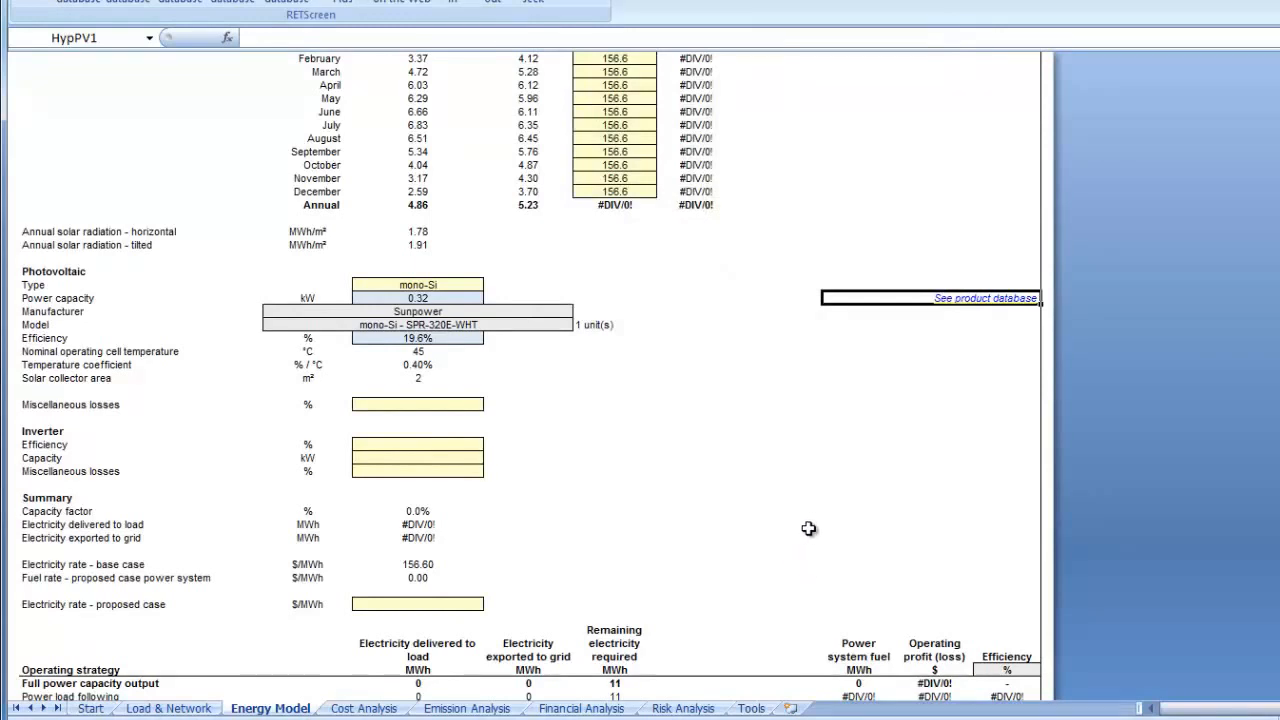
pyautogui.click(878, 316)
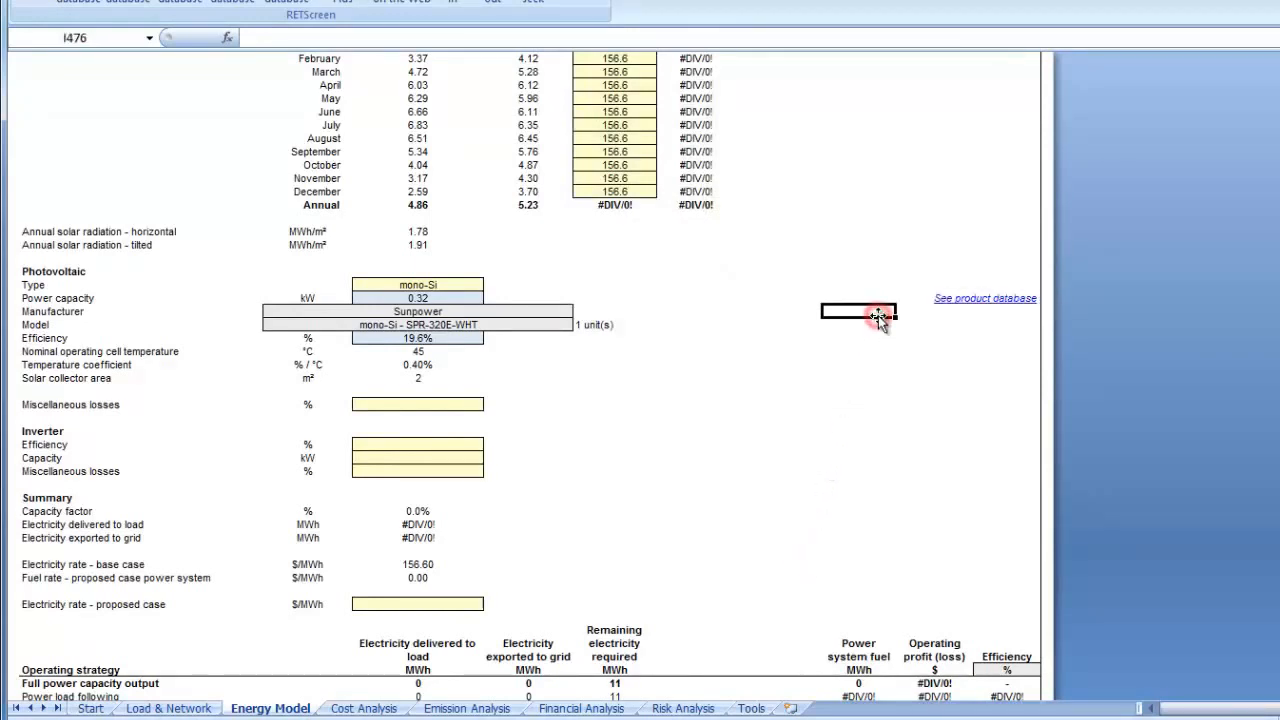
# - Reopen the product database for the photovoltaic system and set the number of Sunpower units to 46
pyautogui.click(948, 301)
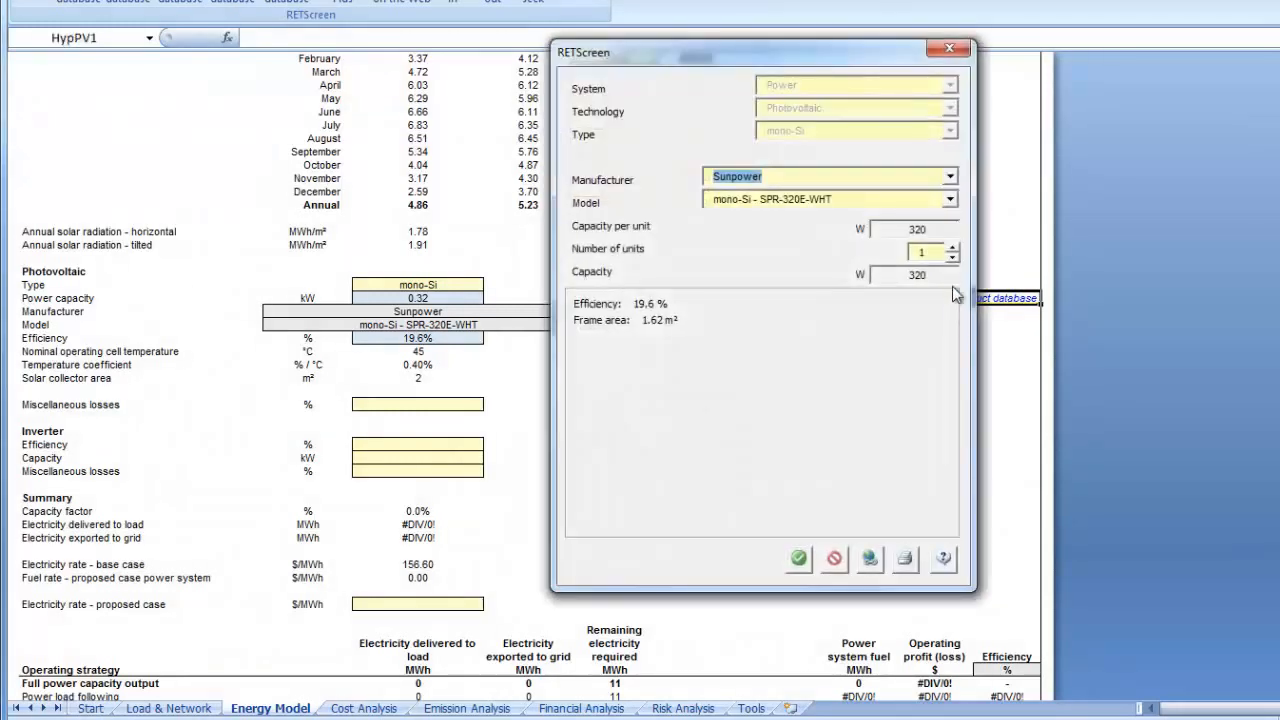
pyautogui.click(929, 252)
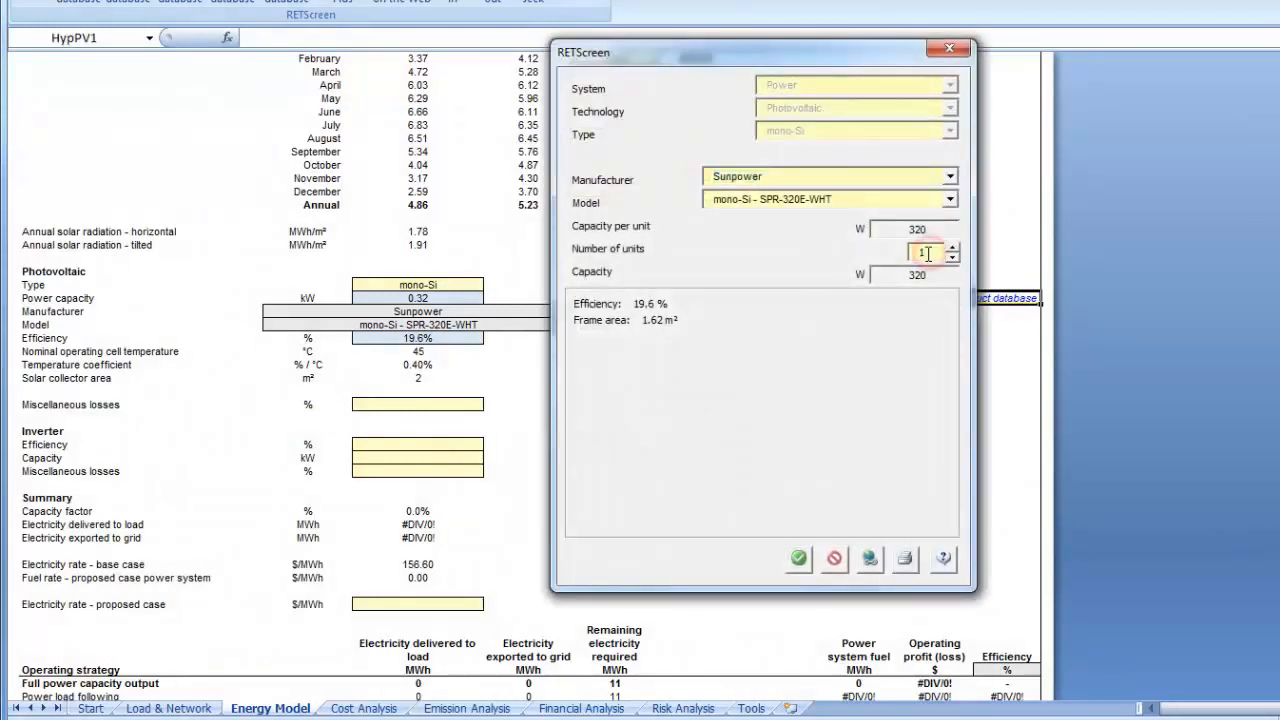
pyautogui.click(926, 253)
pyautogui.click(926, 253)
pyautogui.click(925, 254)
pyautogui.write('46')
pyautogui.click(800, 560)
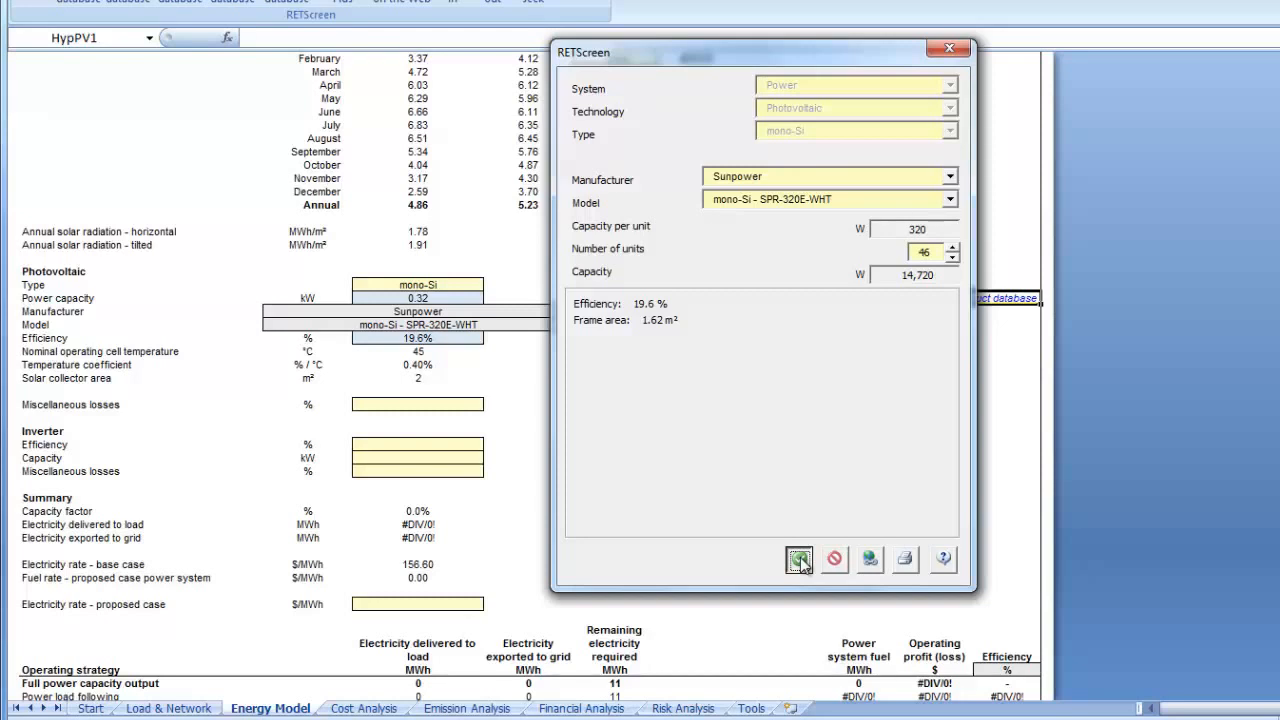
pyautogui.click(800, 560)
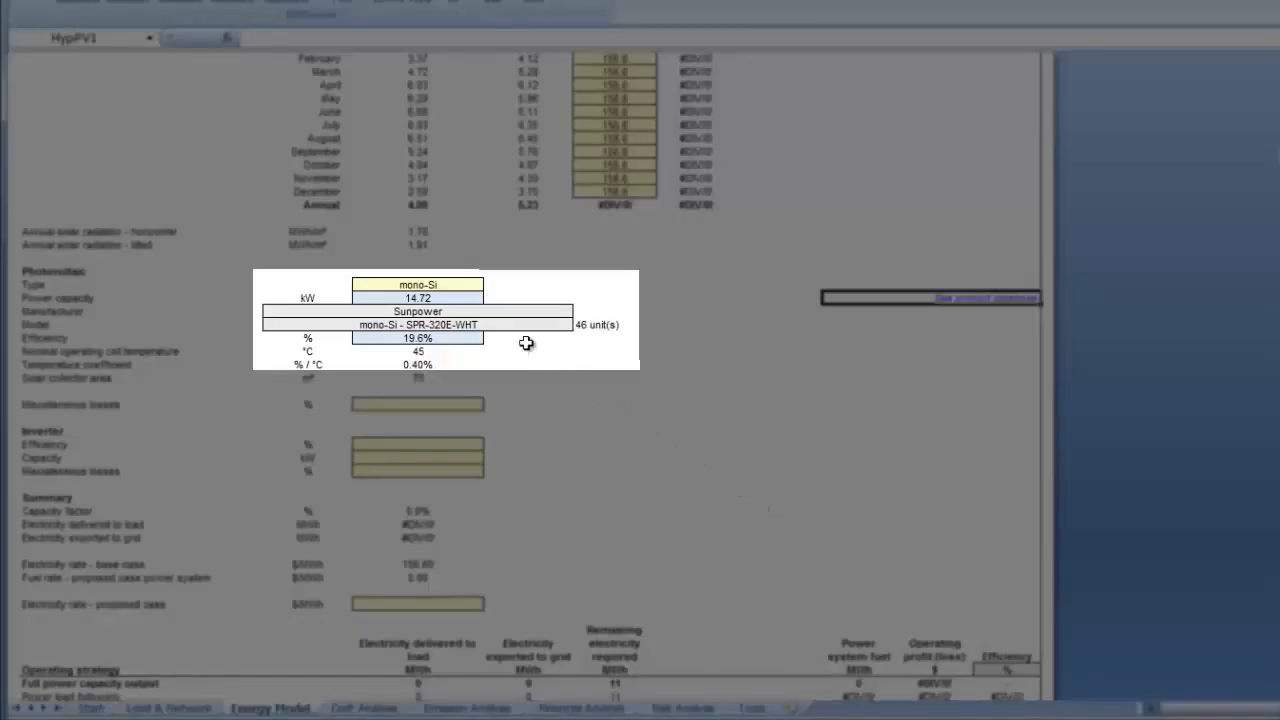
# - Change the photovoltaic type to Other and enter a temperature coefficient of .0038 (0.38% / °C)
pyautogui.click(471, 282)
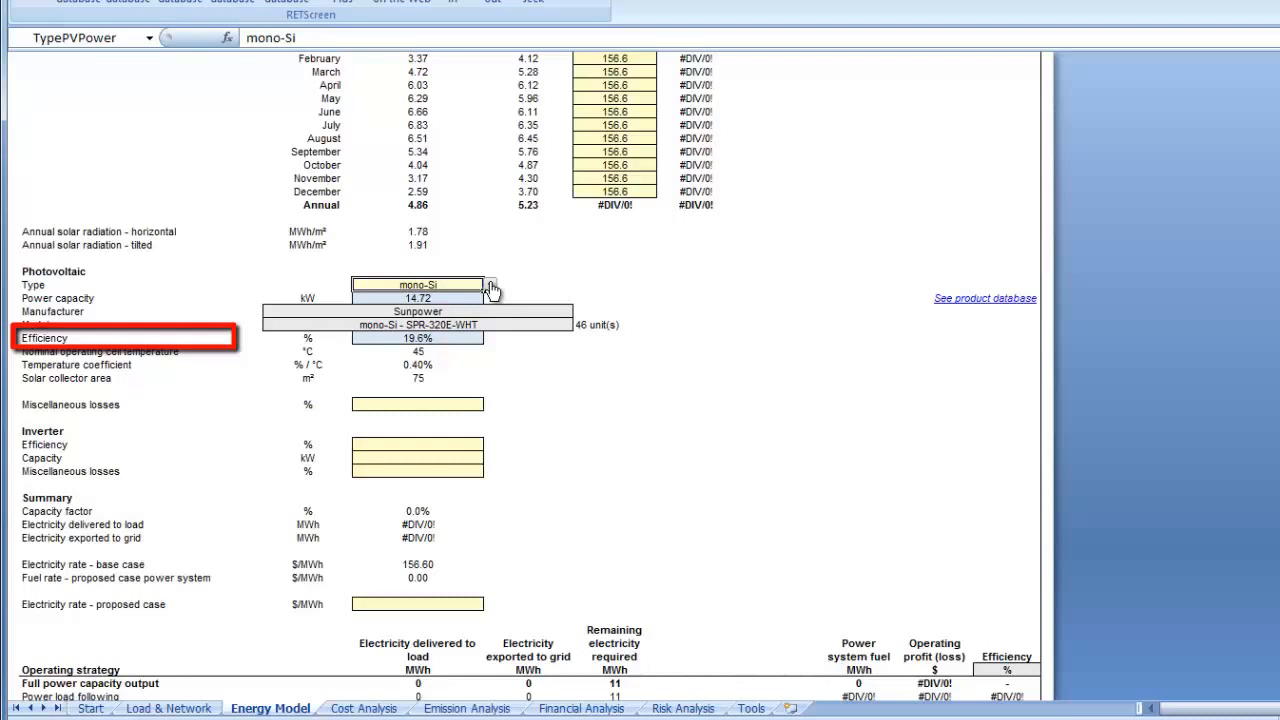
pyautogui.click(491, 286)
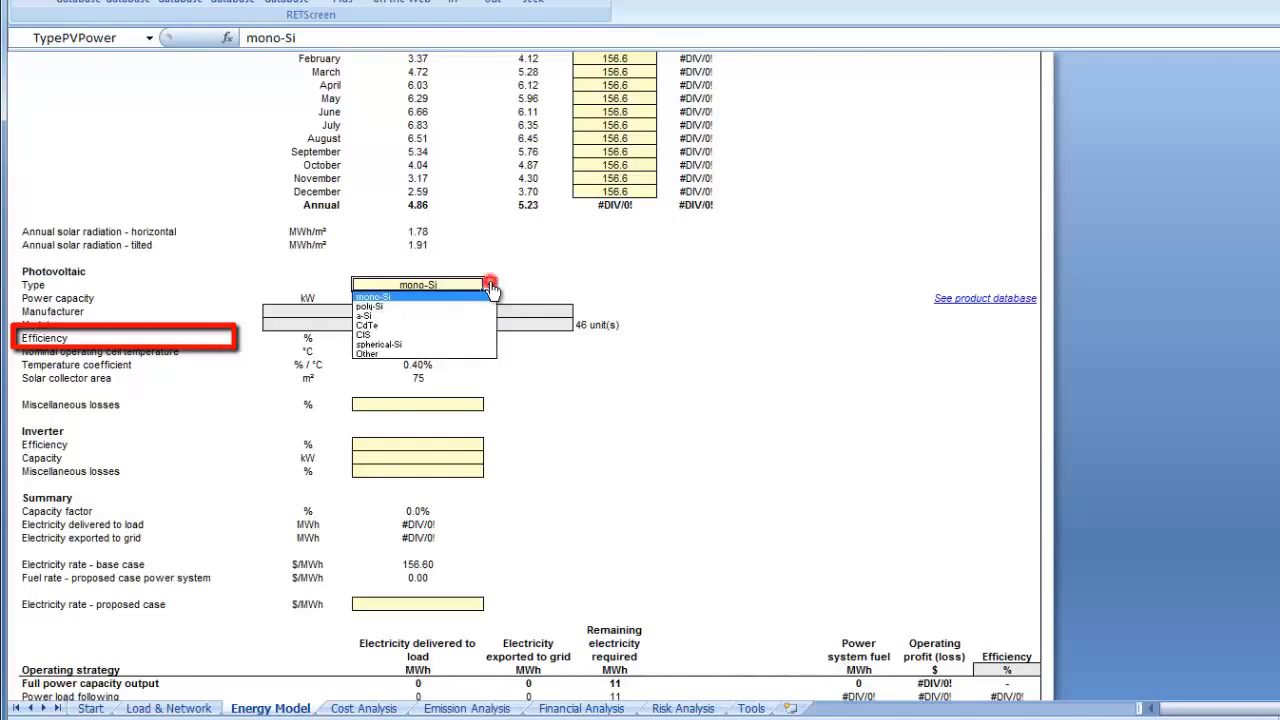
pyautogui.click(475, 354)
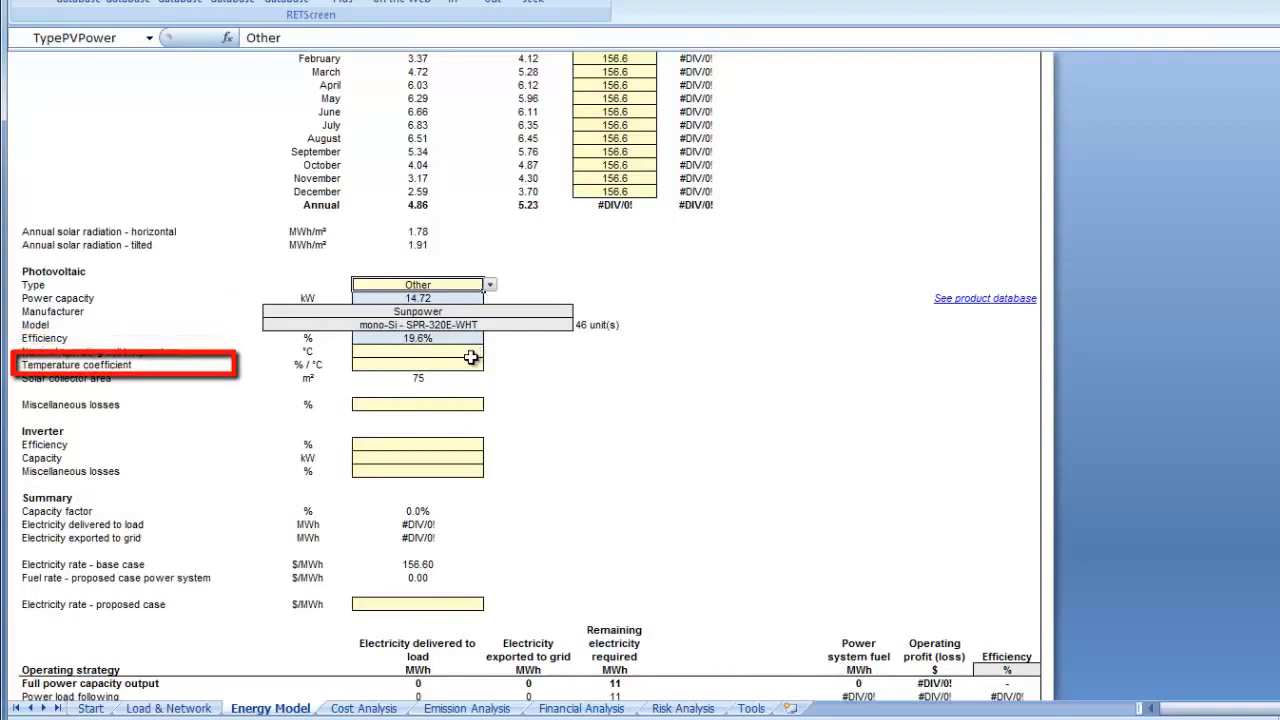
pyautogui.click(469, 363)
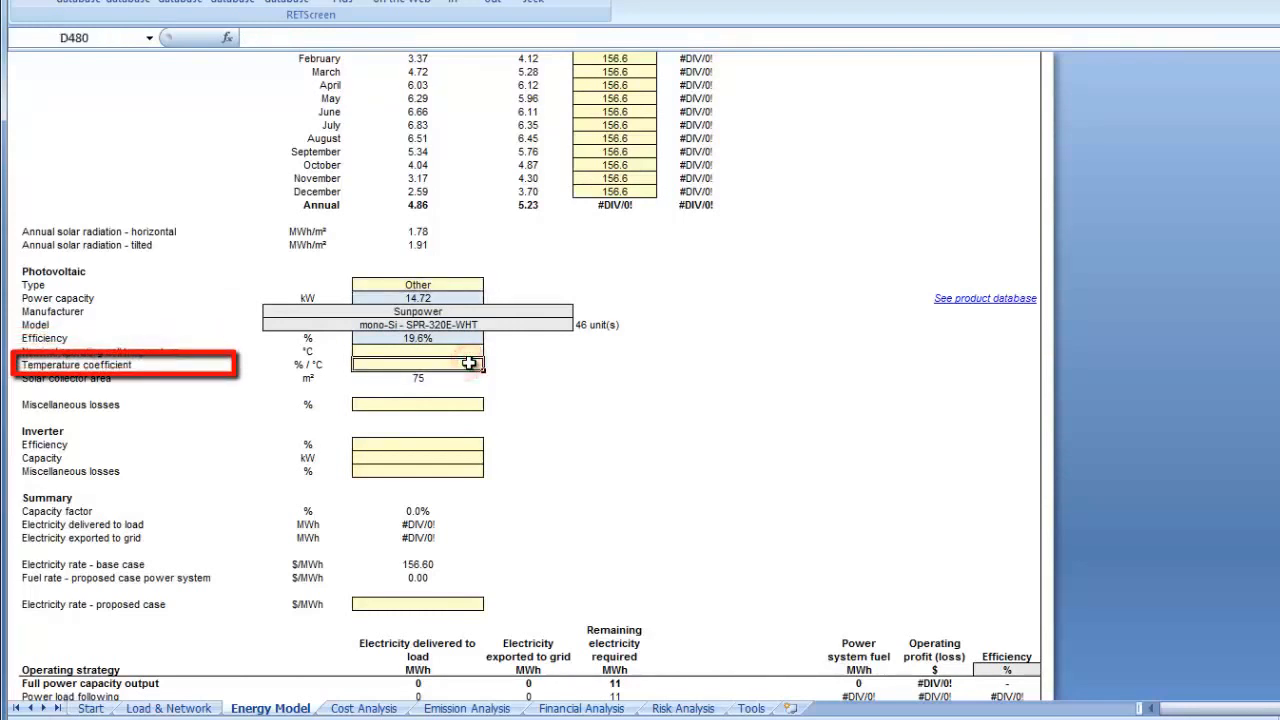
pyautogui.write('.0038')
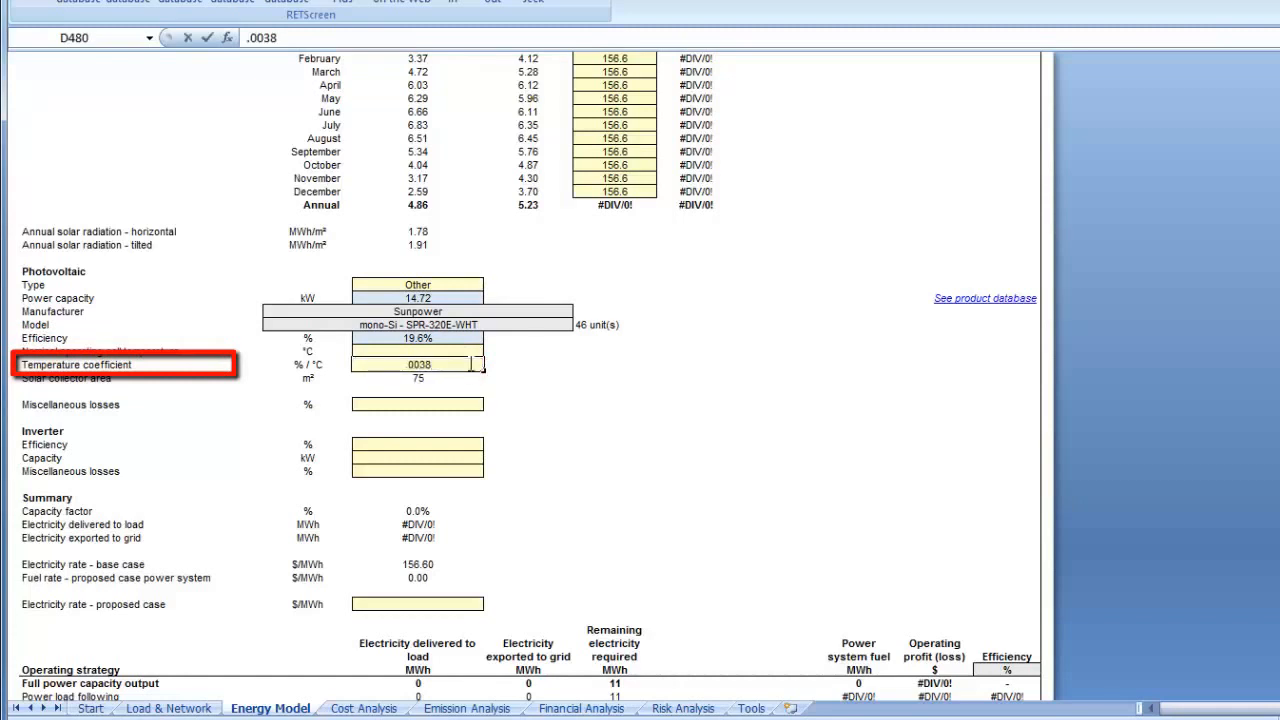
pyautogui.press('Return')
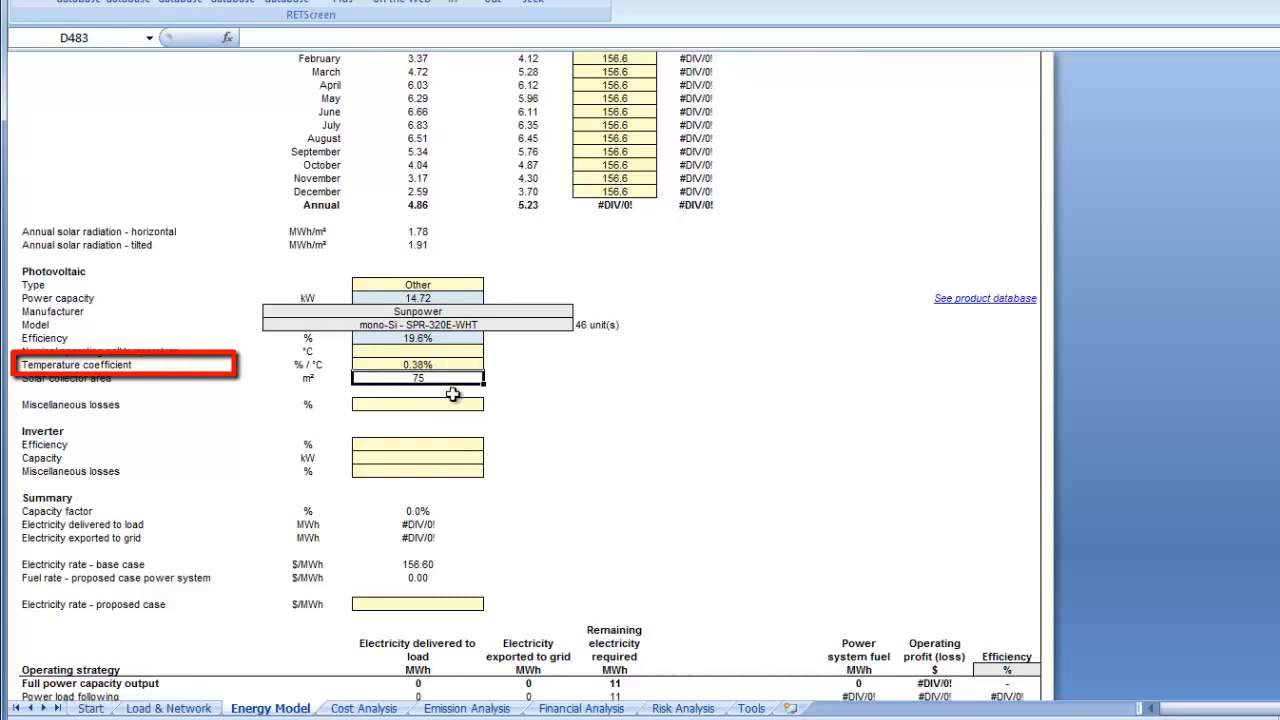
# - Set the photovoltaic system's miscellaneous losses to 1%
pyautogui.click(450, 404)
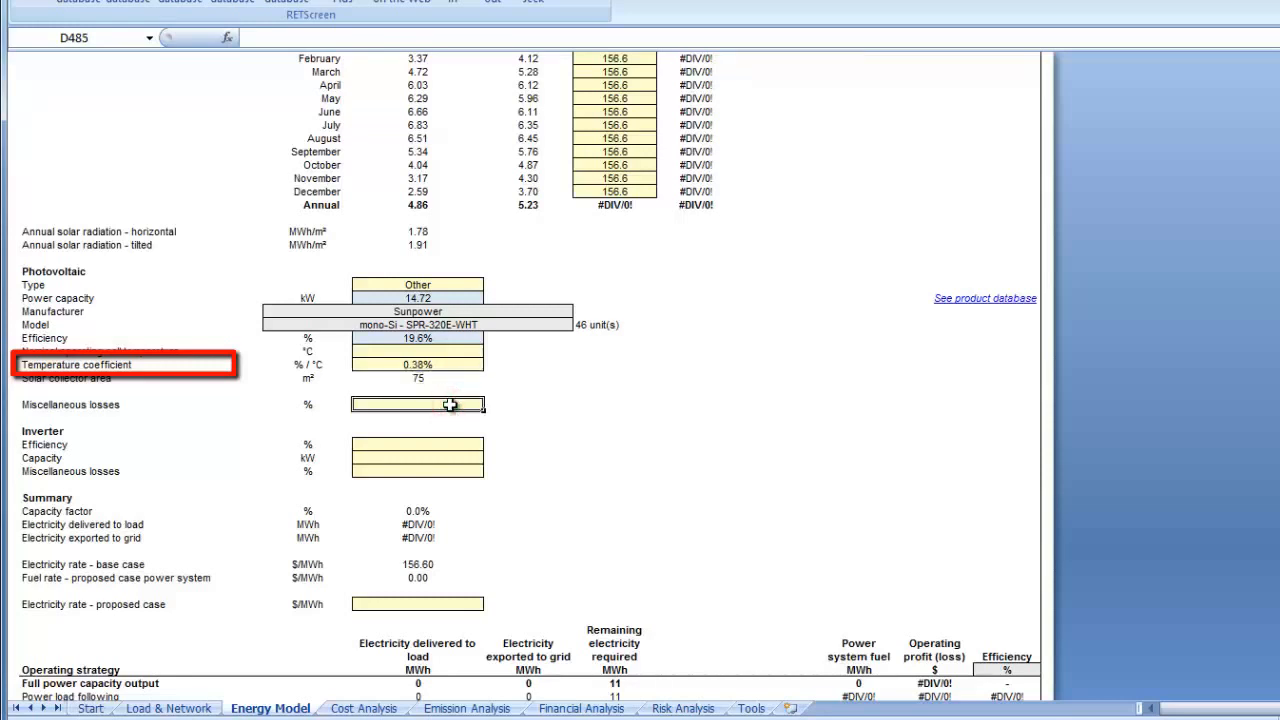
pyautogui.write('1')
pyautogui.press('Return')
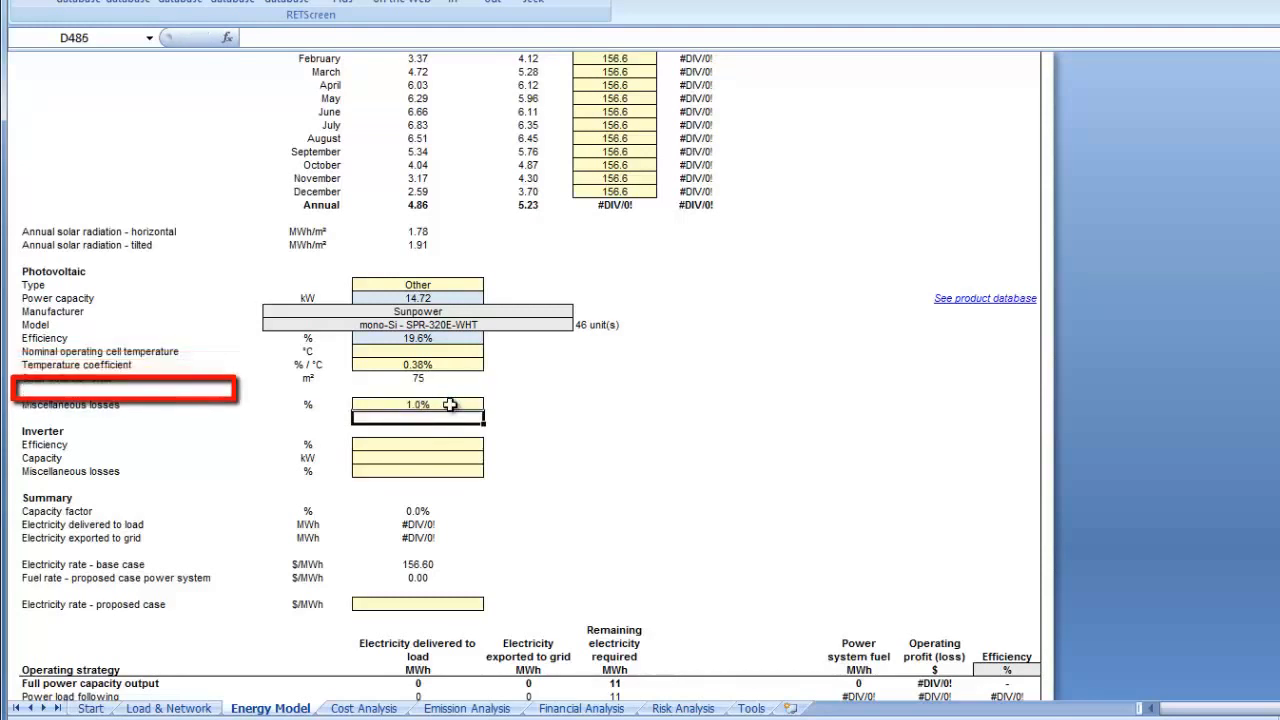
# - Set the inverter's efficiency to 98%, its capacity to 15 kW and its miscellaneous losses to 0%
pyautogui.press('Down')
pyautogui.press('Down')
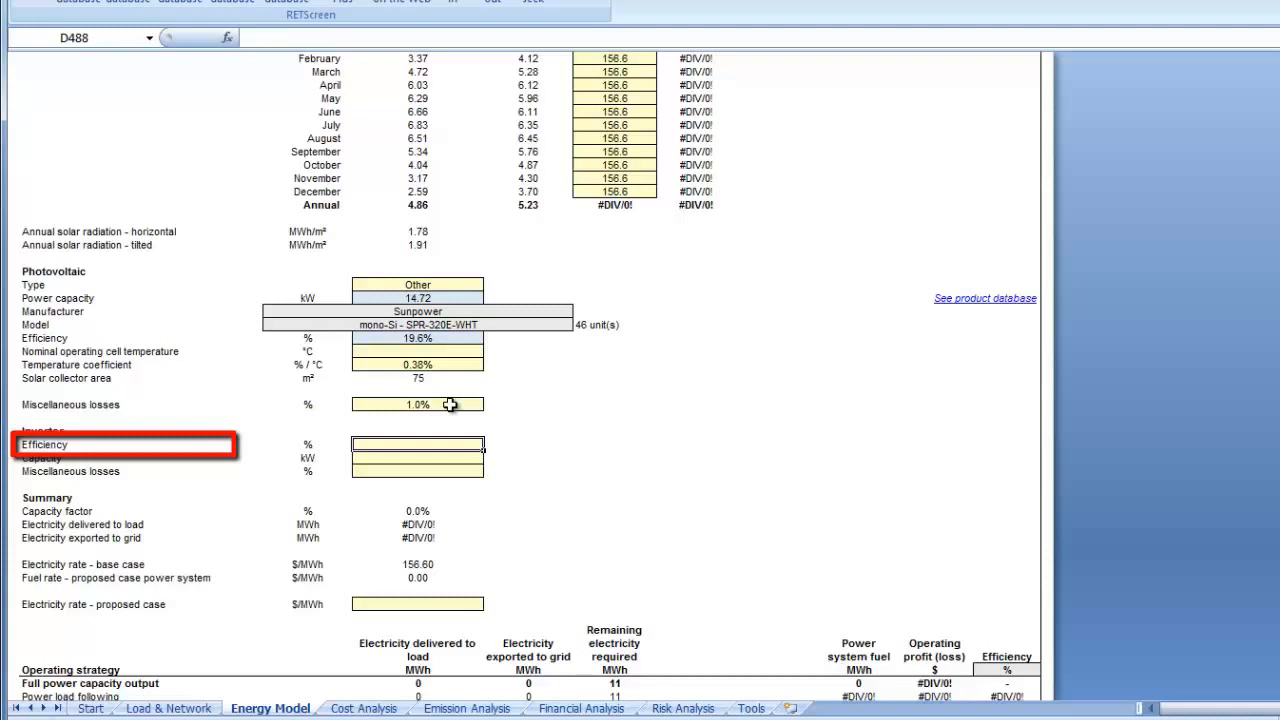
pyautogui.write('98')
pyautogui.press('Return')
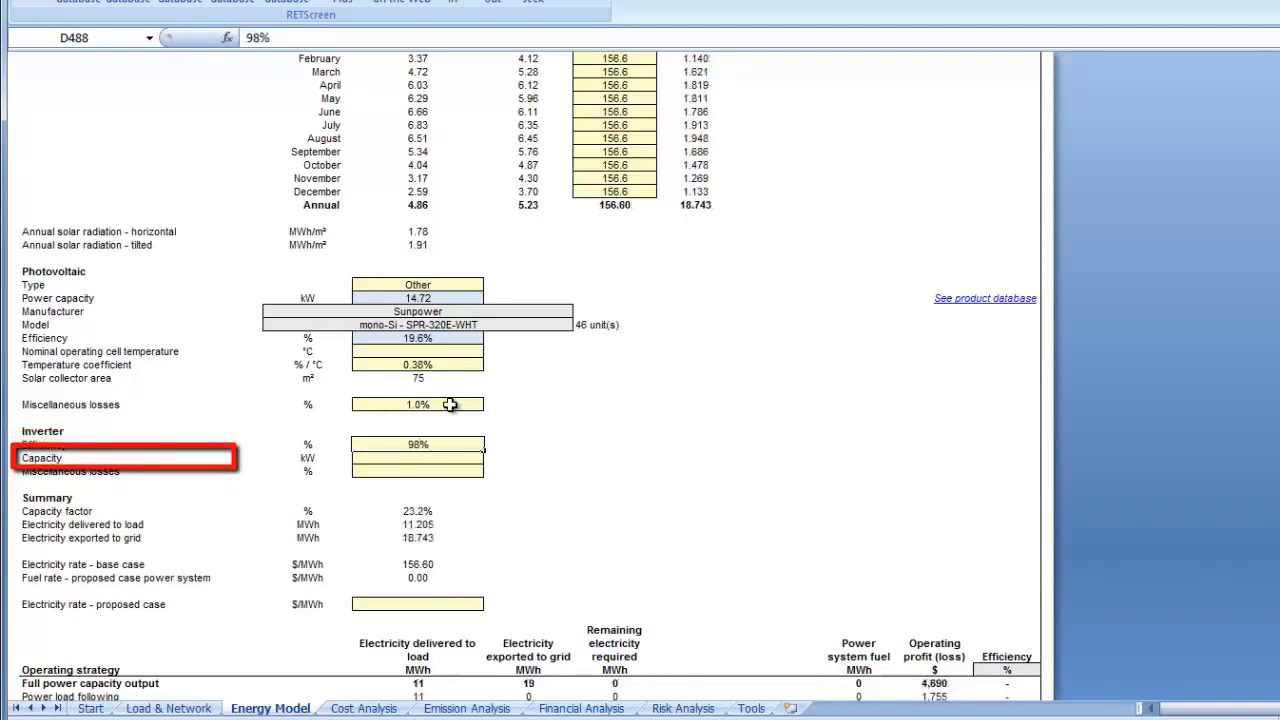
pyautogui.press('Return')
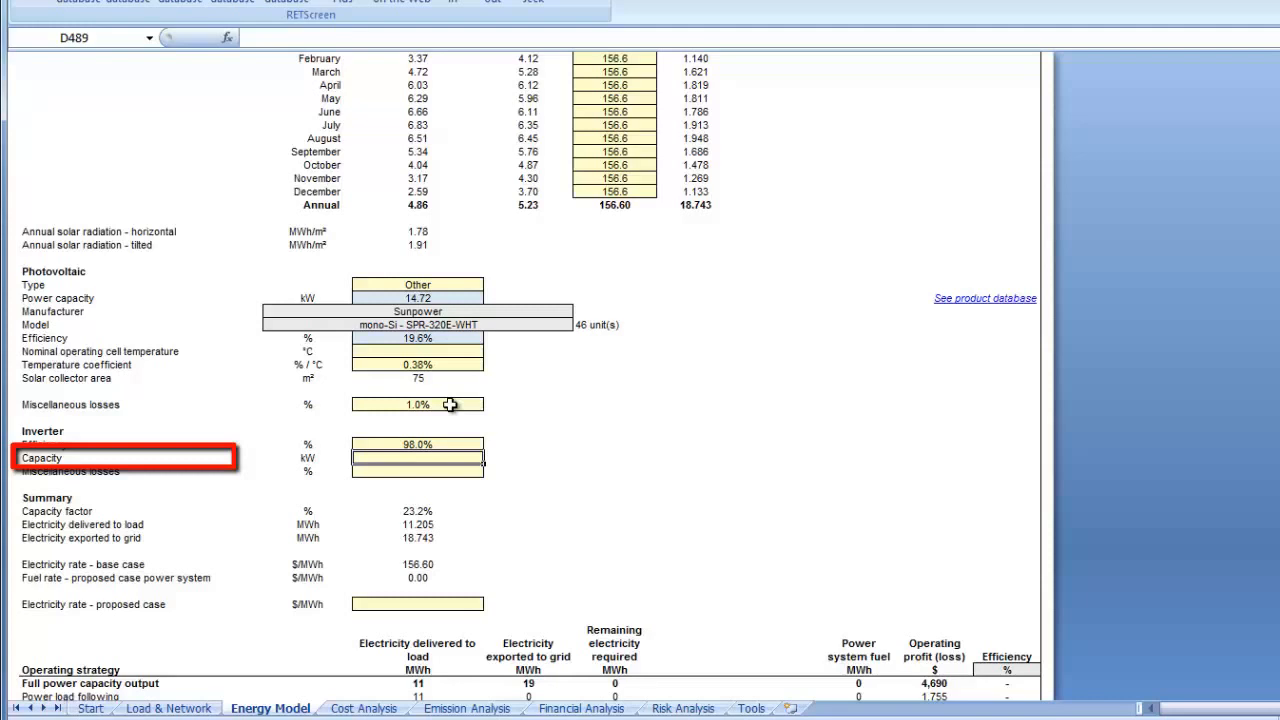
pyautogui.write('15')
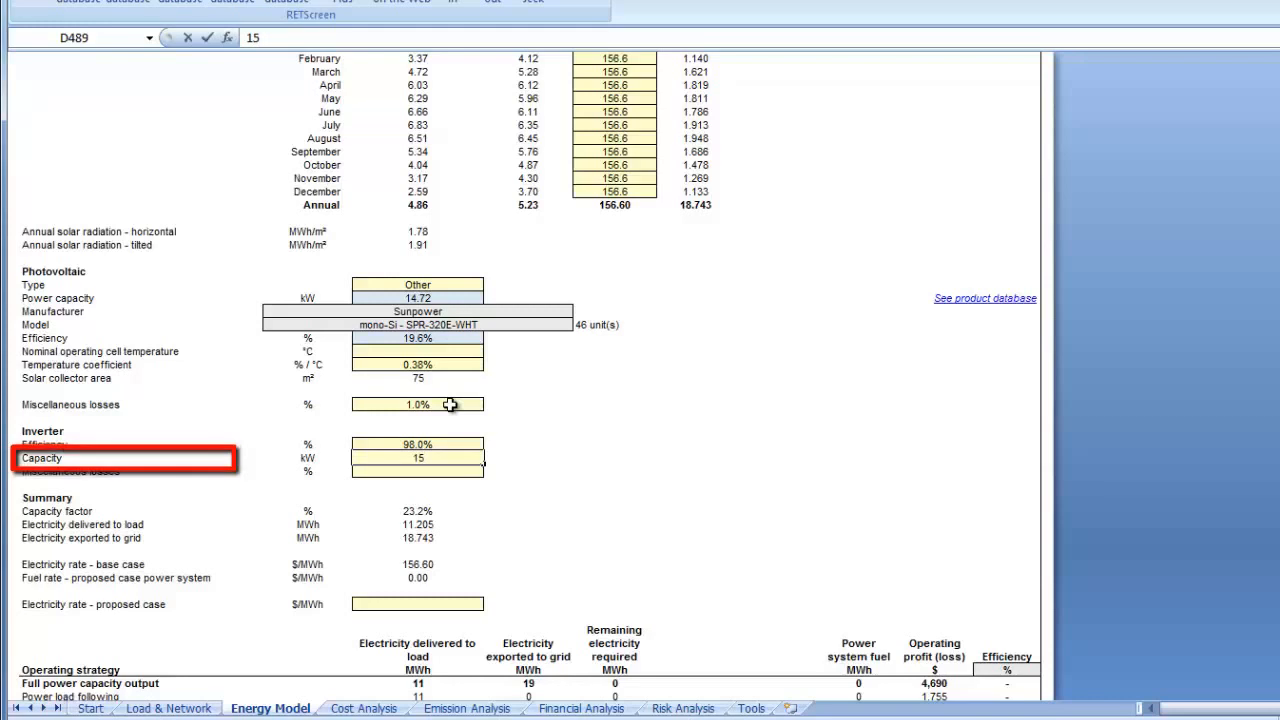
pyautogui.press('Return')
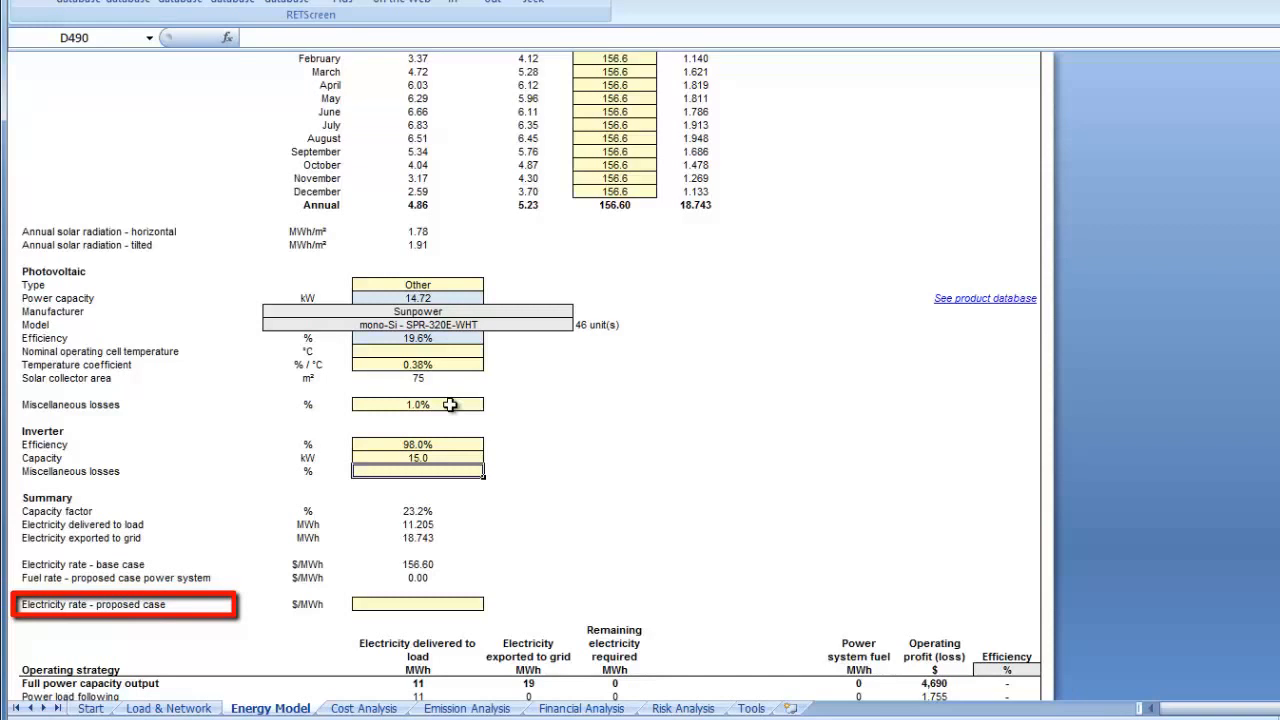
pyautogui.write('0')
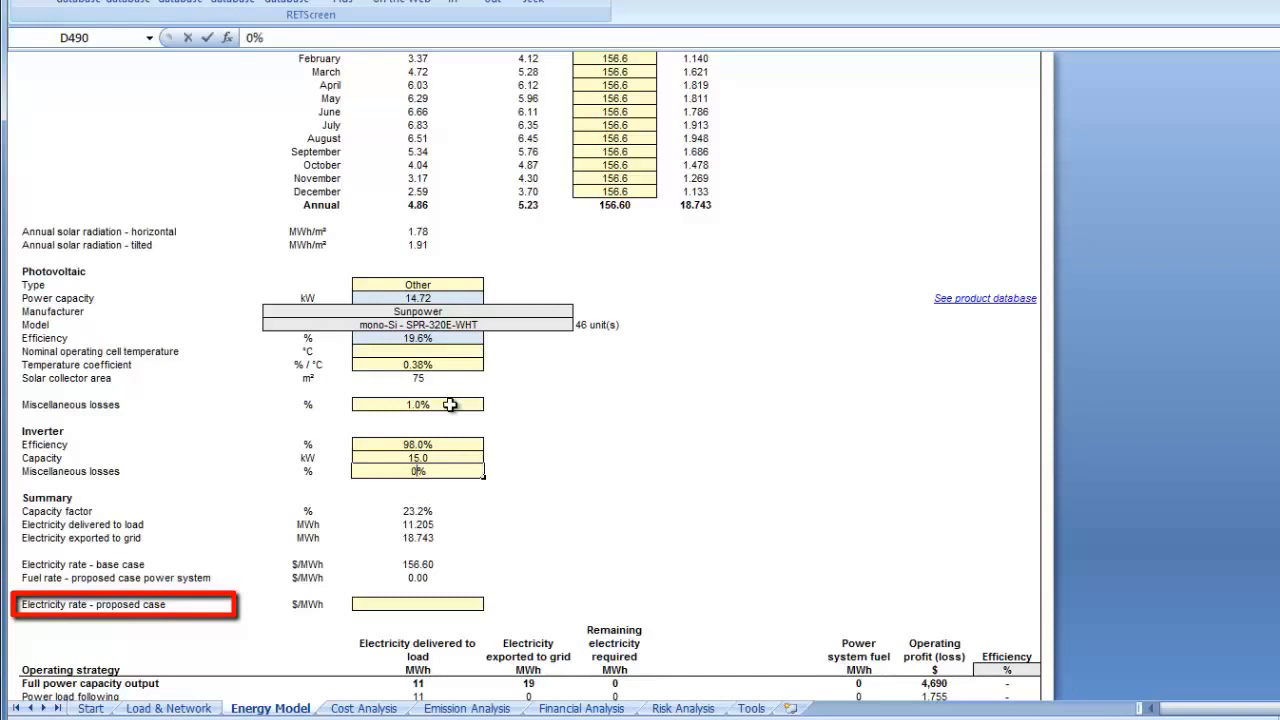
pyautogui.press('Return')
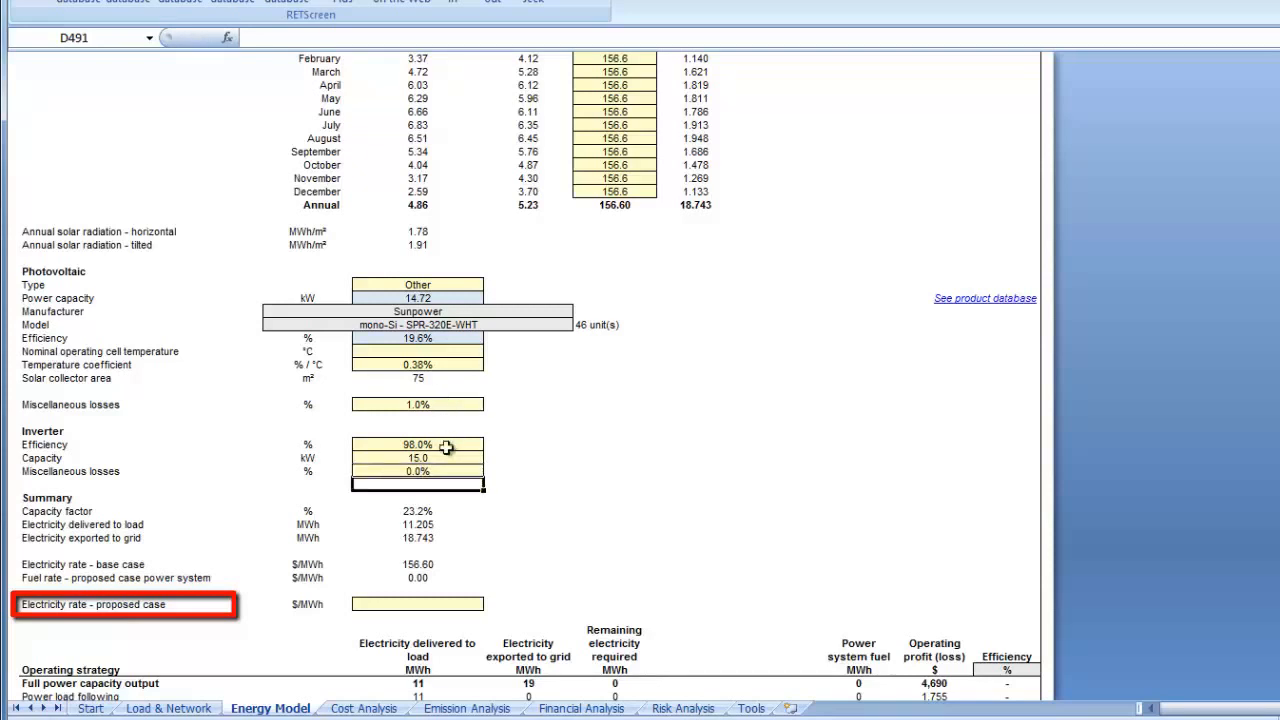
# - Set the proposed case electricity rate to the Load & Network base case rate times 1000, using ='Load & Network'!D247*1000
pyautogui.click(420, 601)
pyautogui.write('=')
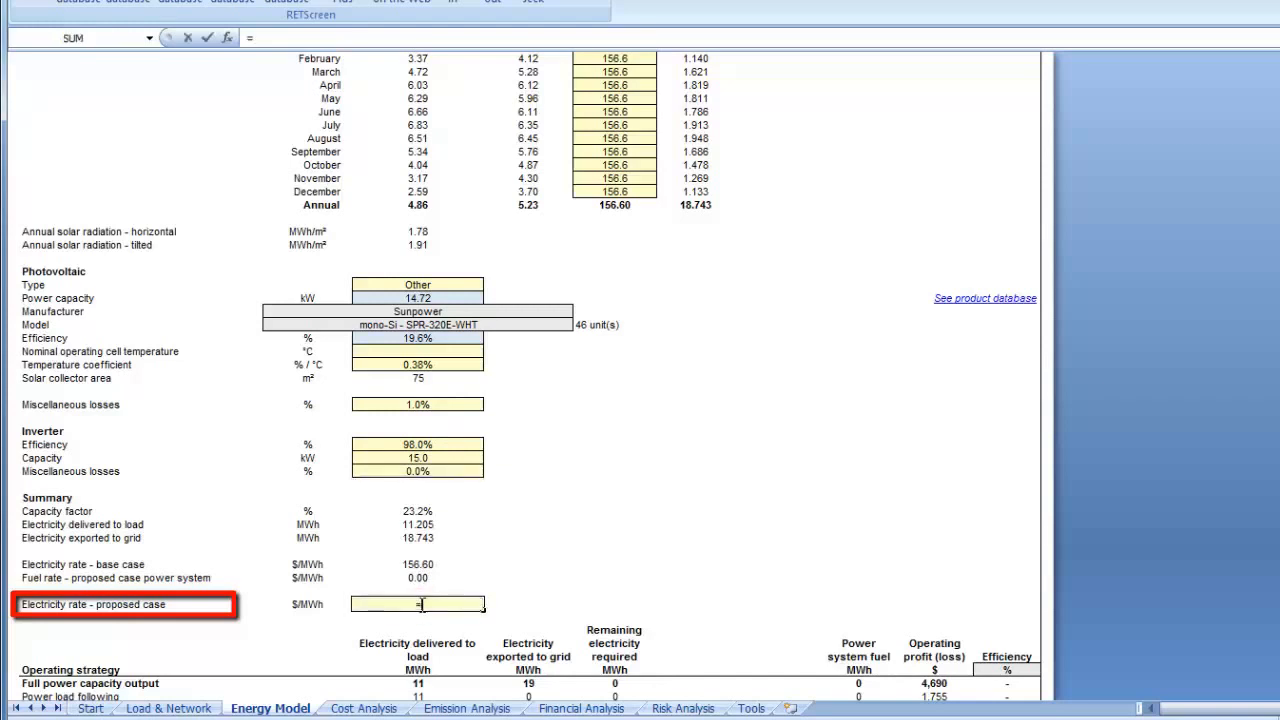
pyautogui.click(202, 710)
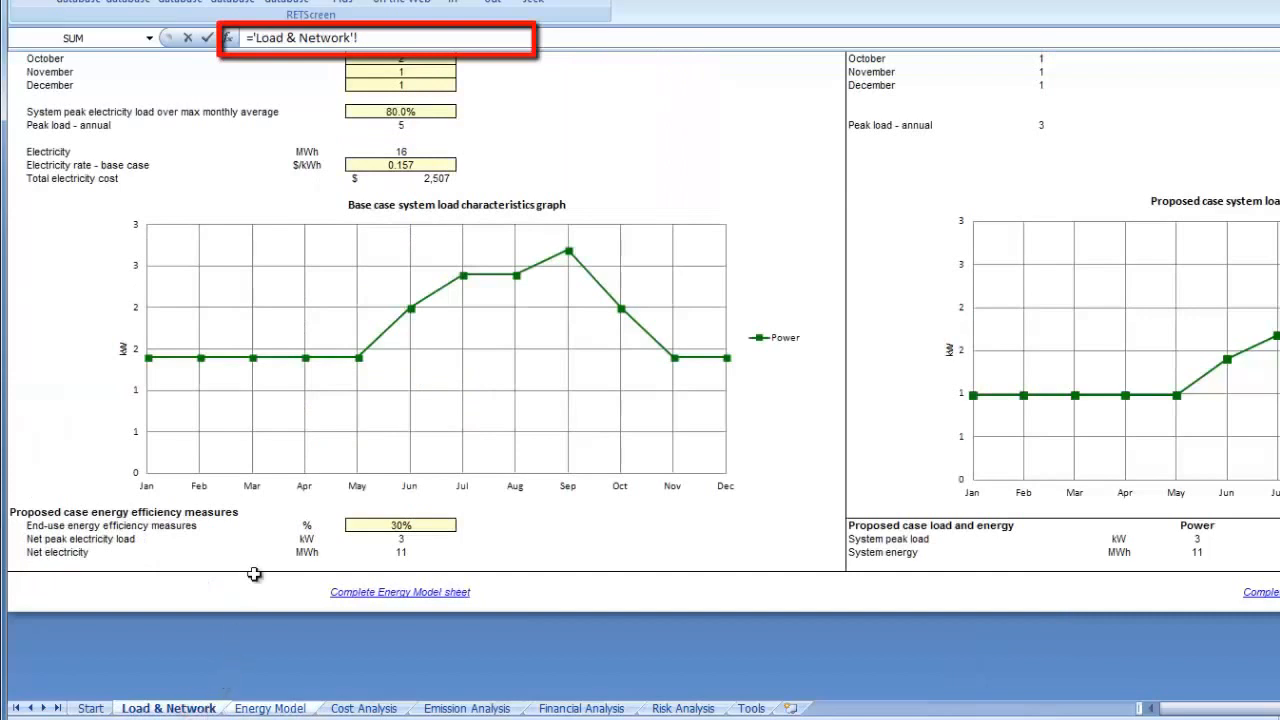
pyautogui.click(404, 164)
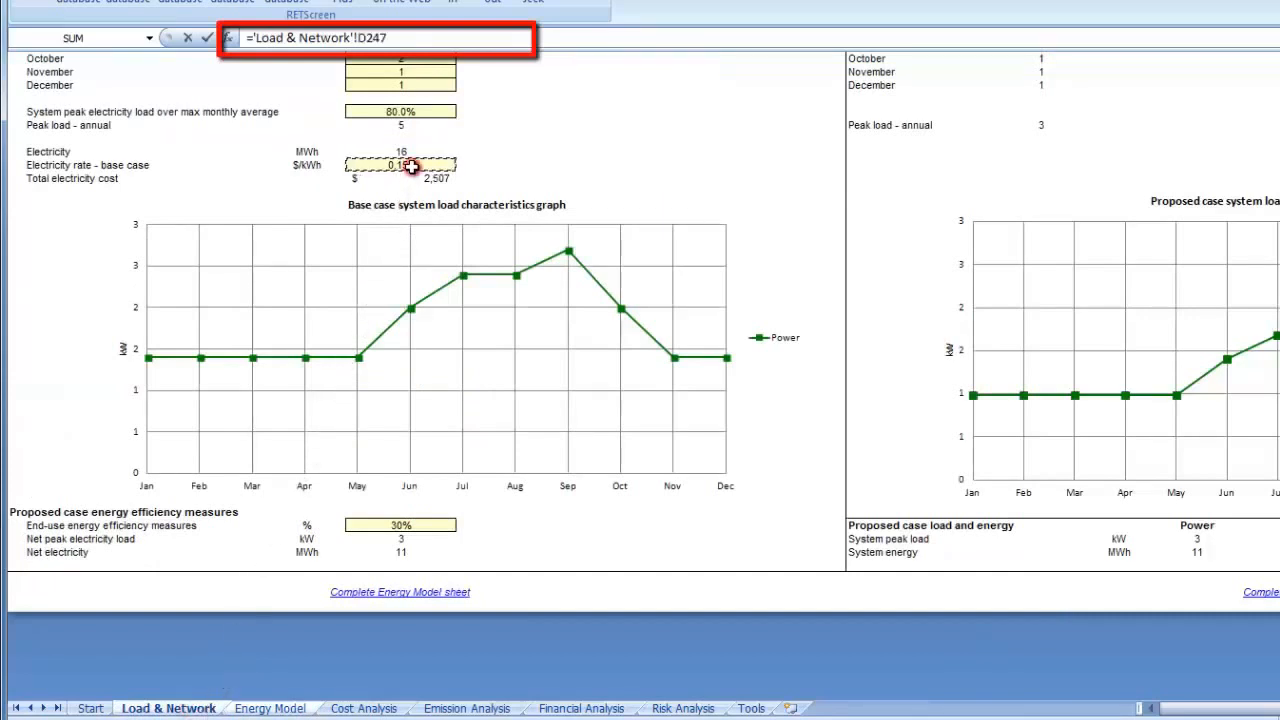
pyautogui.click(408, 38)
pyautogui.write('*1000')
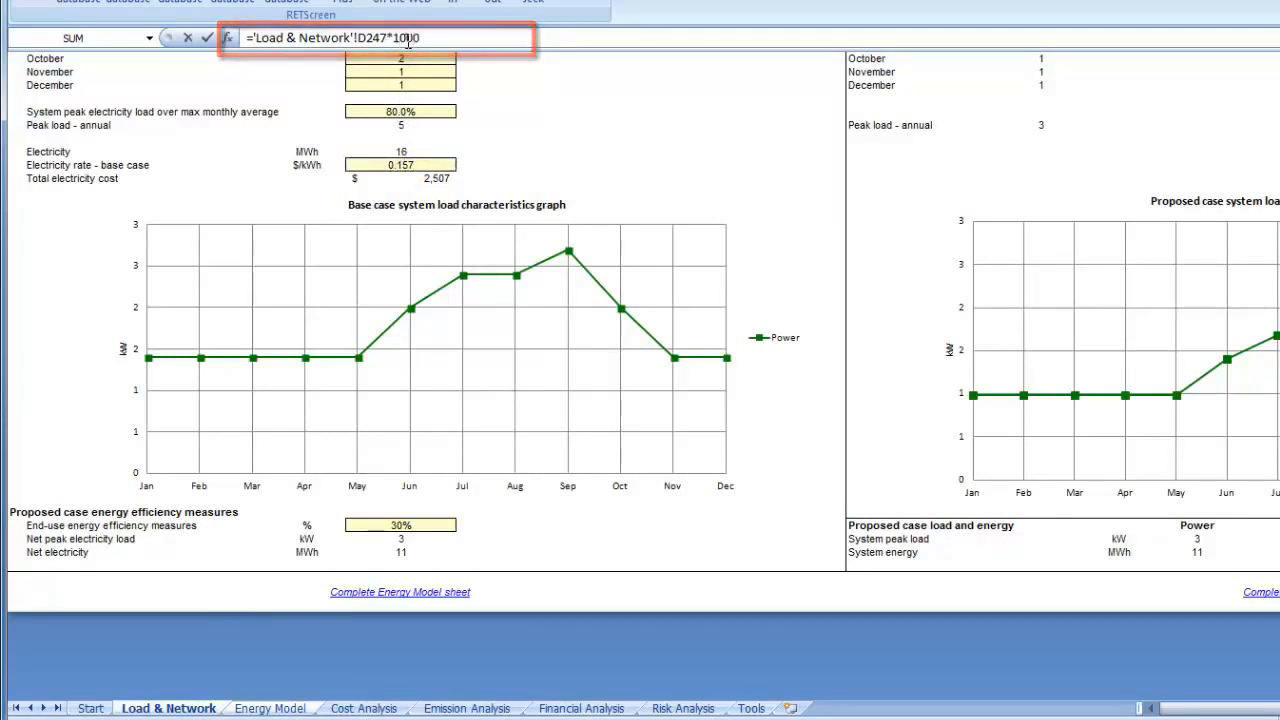
pyautogui.press('Return')
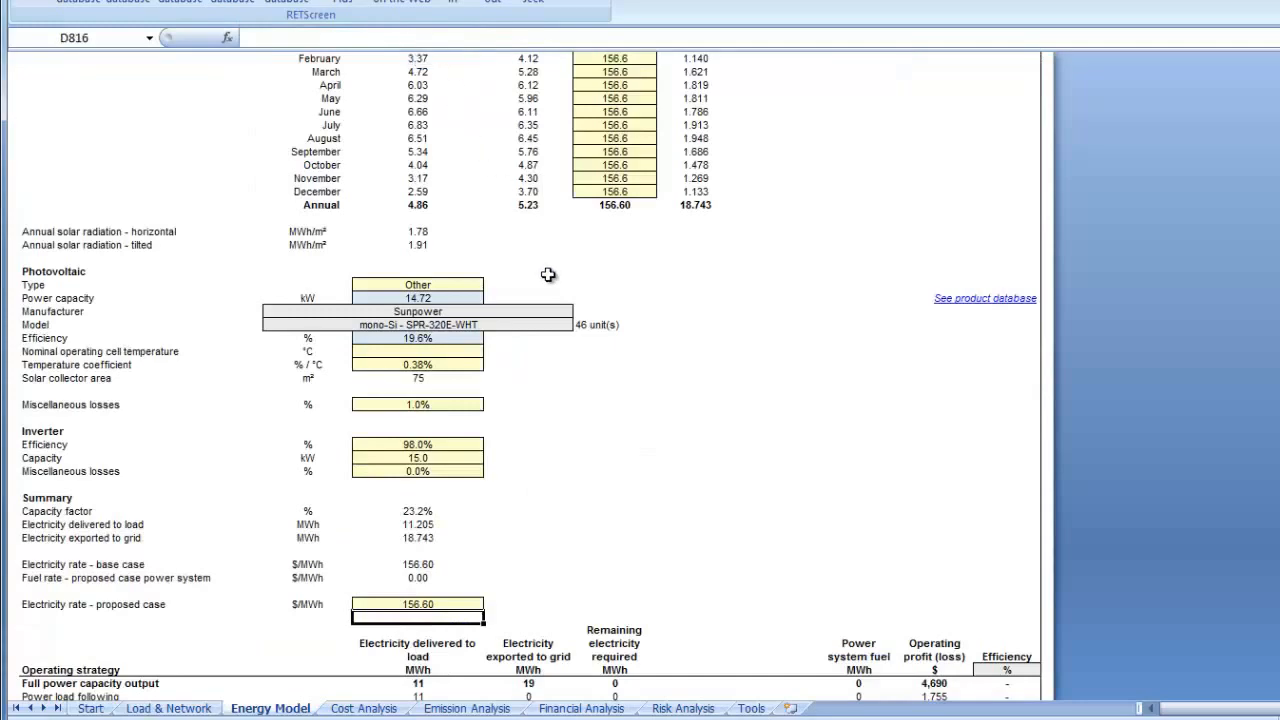
# - Choose Full power capacity output as the operating strategy
pyautogui.scroll(-4, 562, 481)
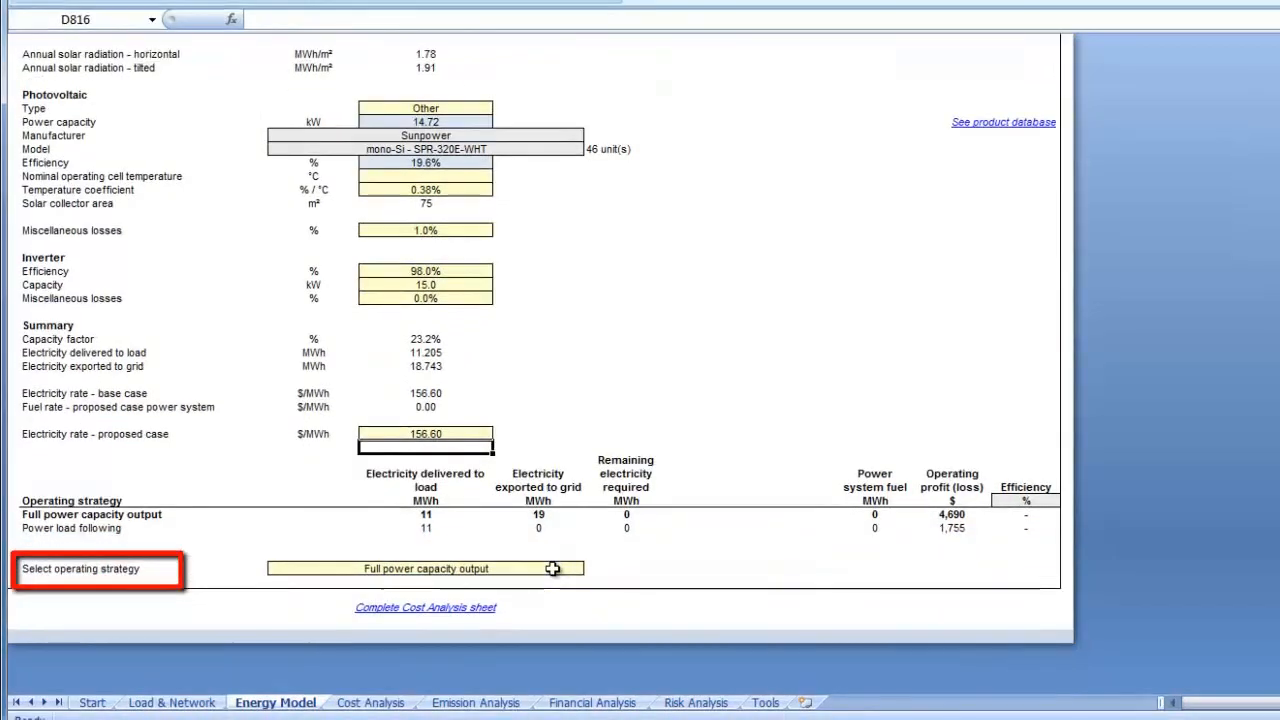
pyautogui.click(545, 577)
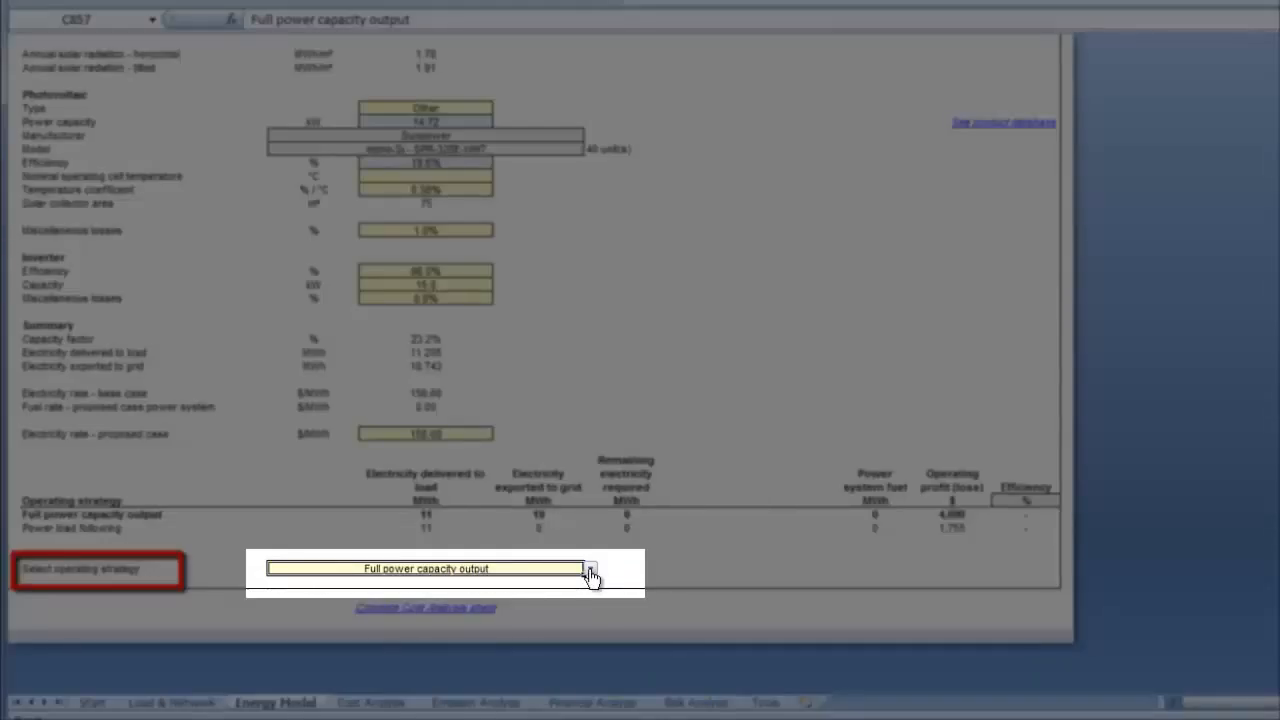
pyautogui.click(590, 569)
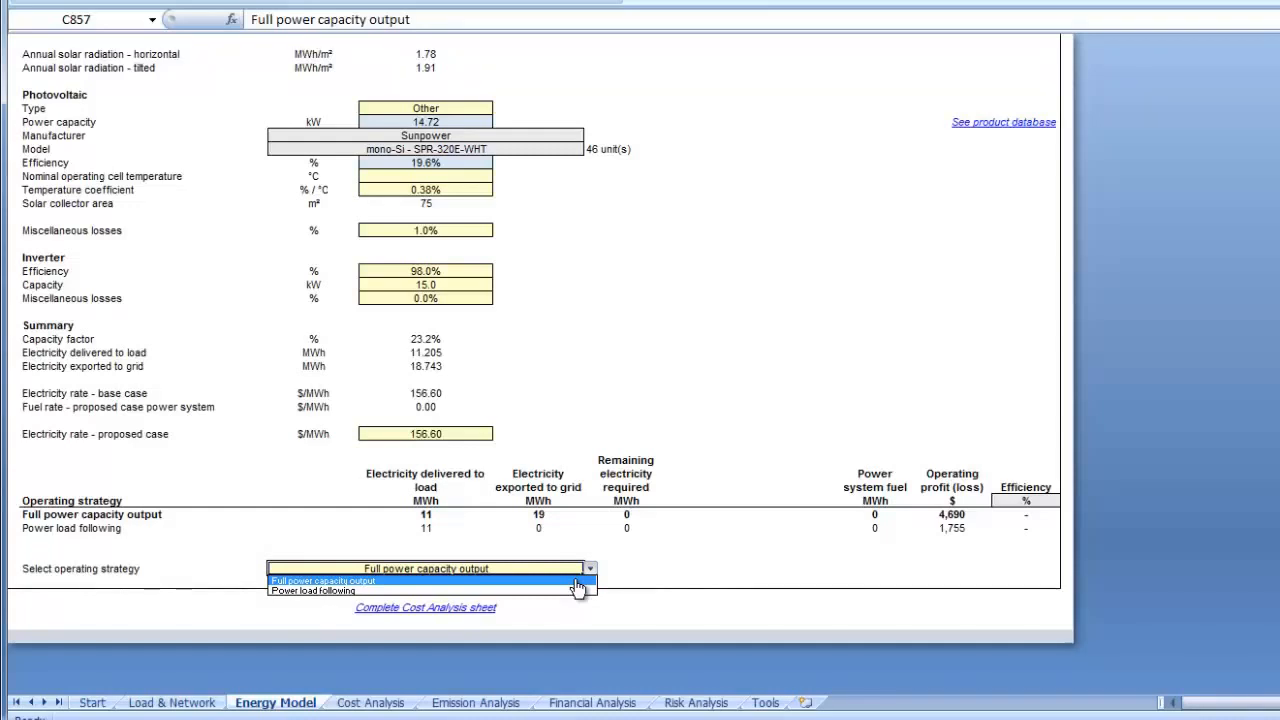
pyautogui.click(578, 582)
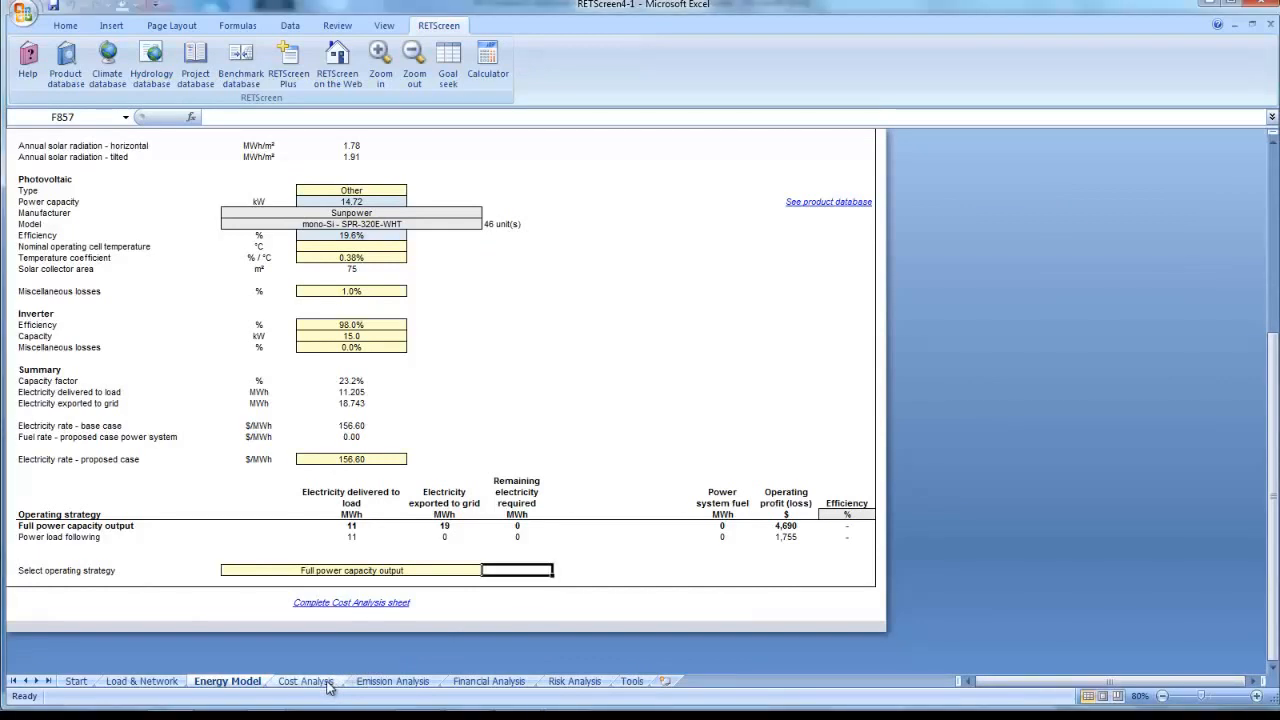
# - On the Cost Analysis sheet, set the feasibility study quantity and unit cost to 0
pyautogui.click(326, 683)
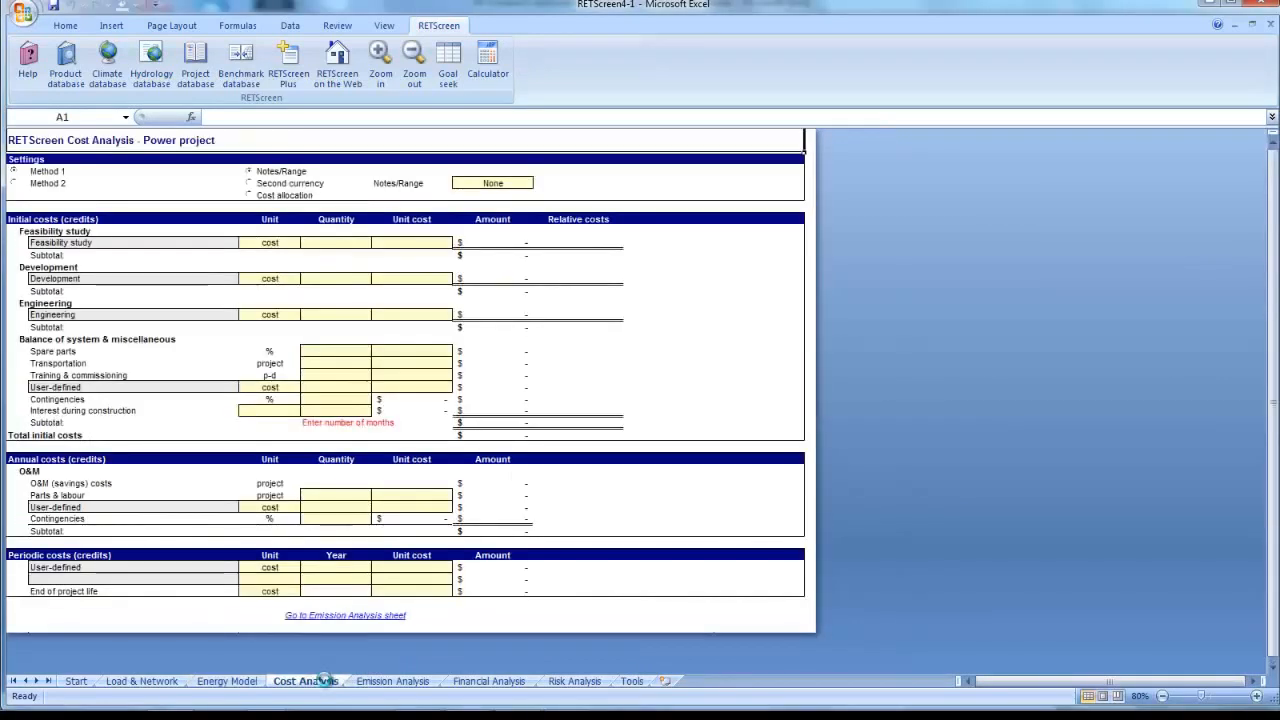
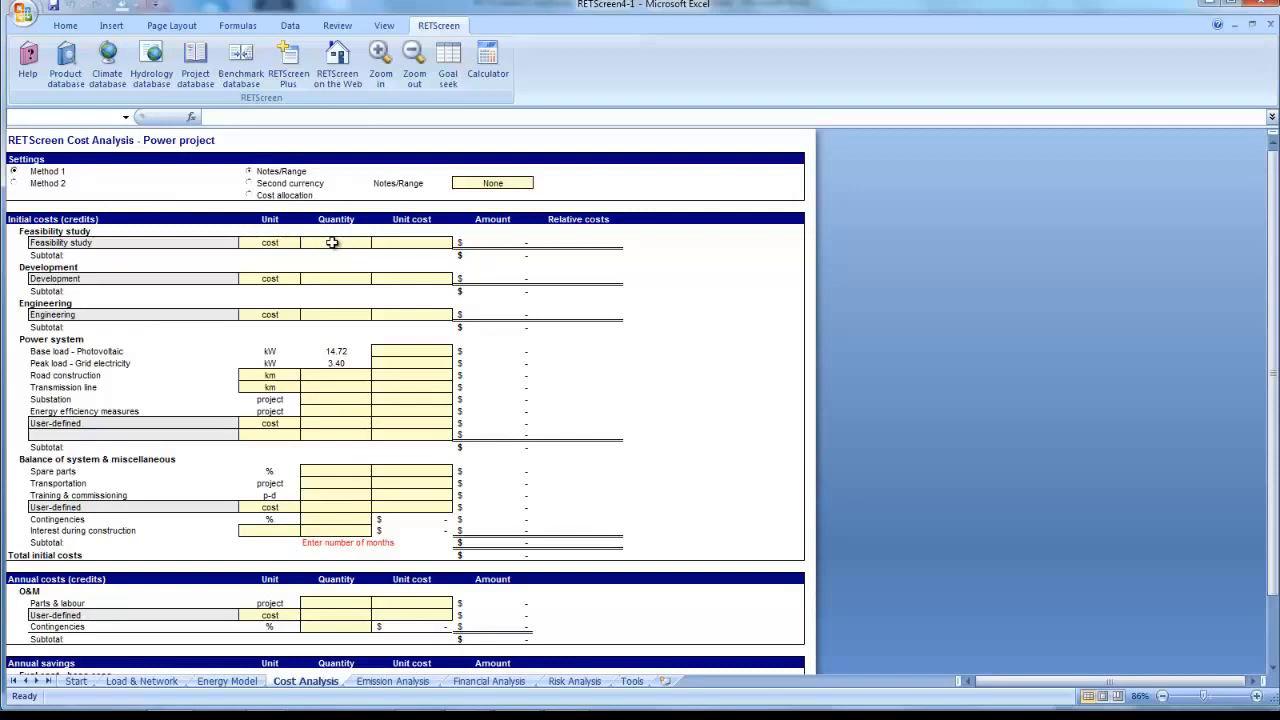
pyautogui.click(332, 242)
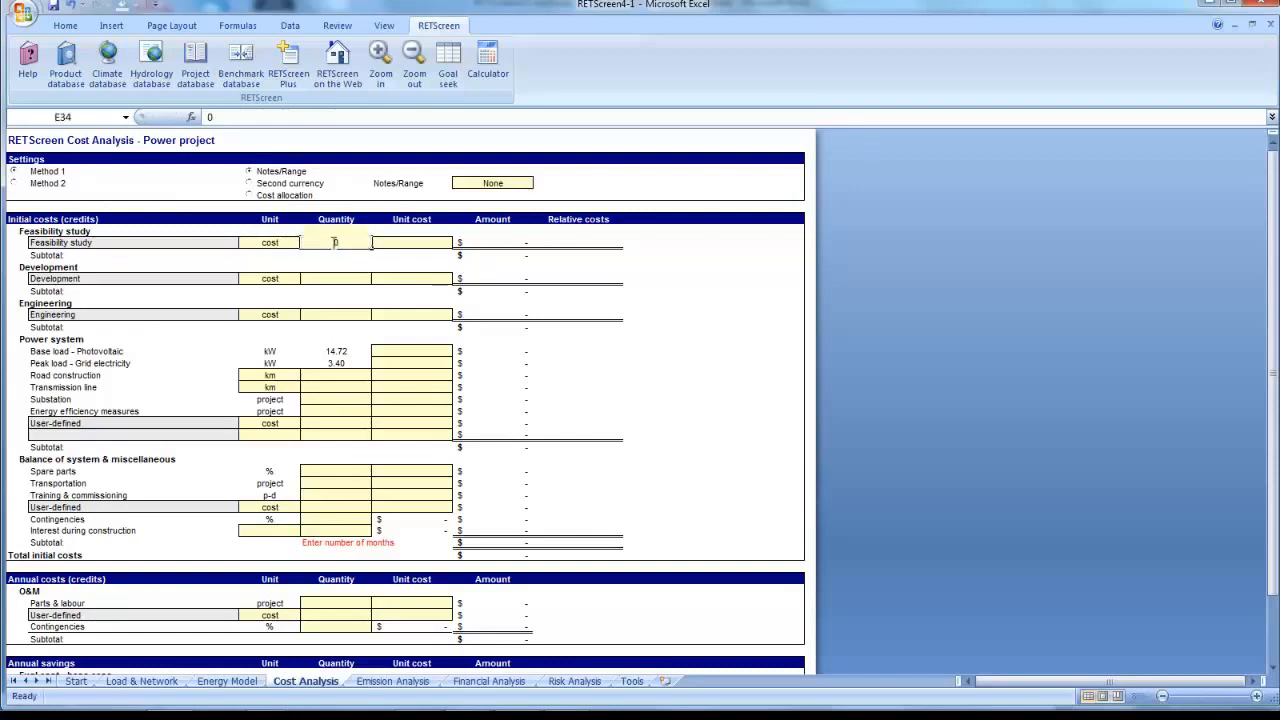
pyautogui.press('Return')
pyautogui.click(332, 242)
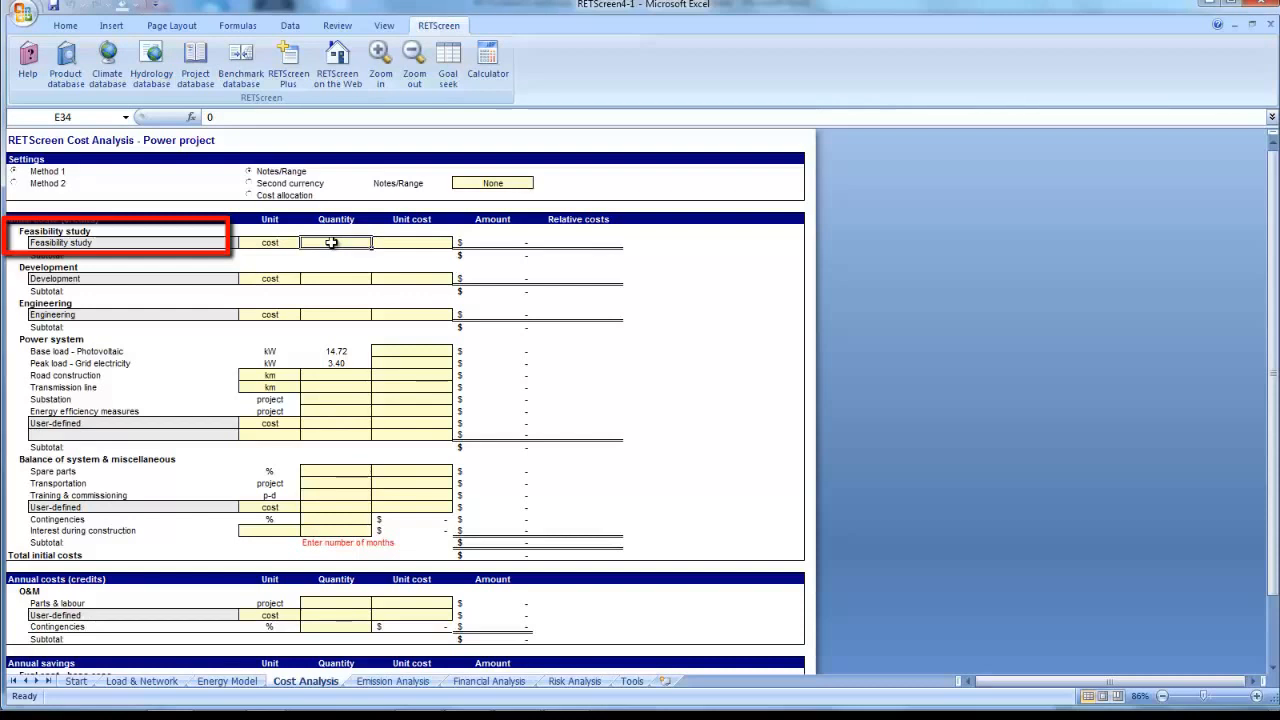
pyautogui.press('Tab')
pyautogui.write('0')
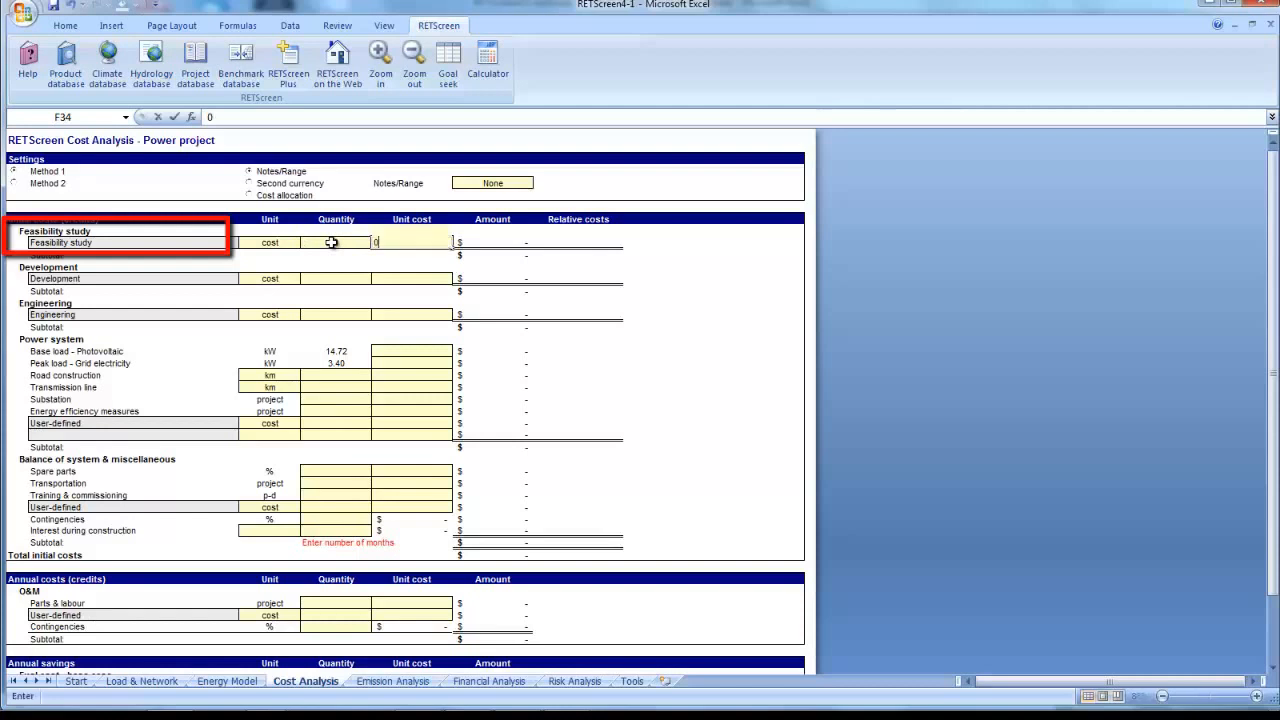
pyautogui.press('Return')
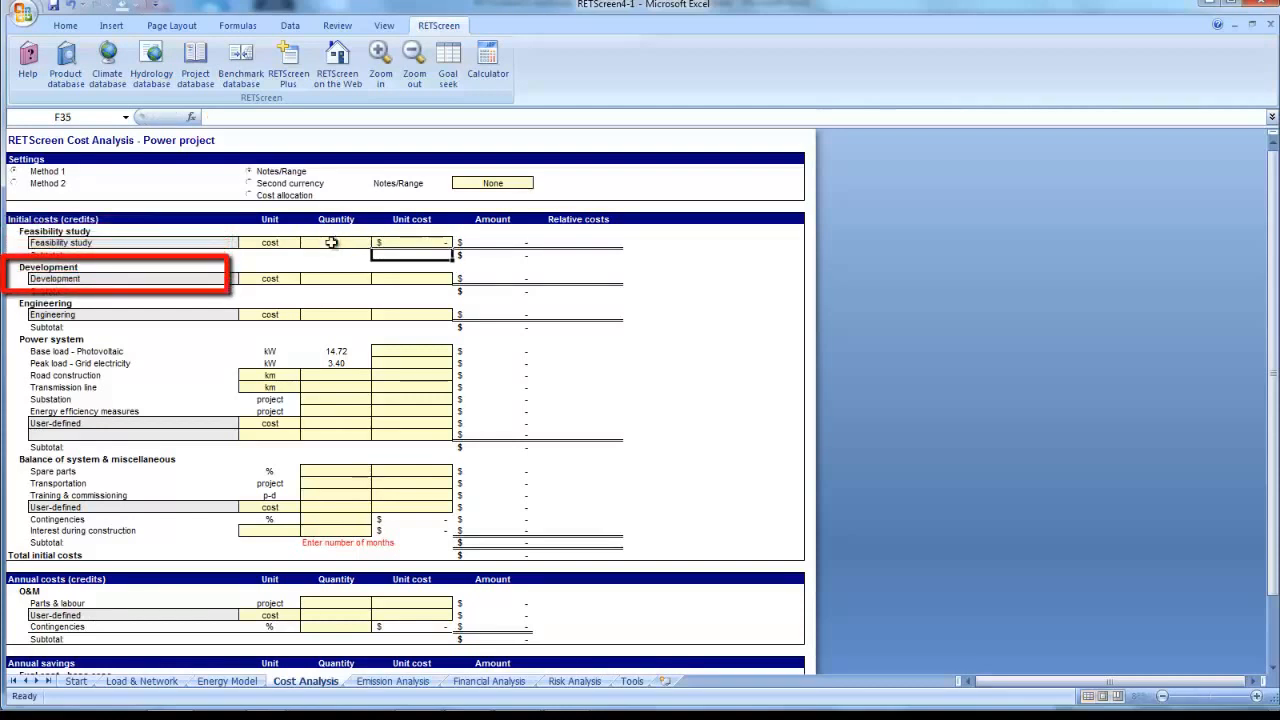
# - Set the development cost to a quantity of 1 with a unit cost of $1,000
pyautogui.press('Down')
pyautogui.press('Left')
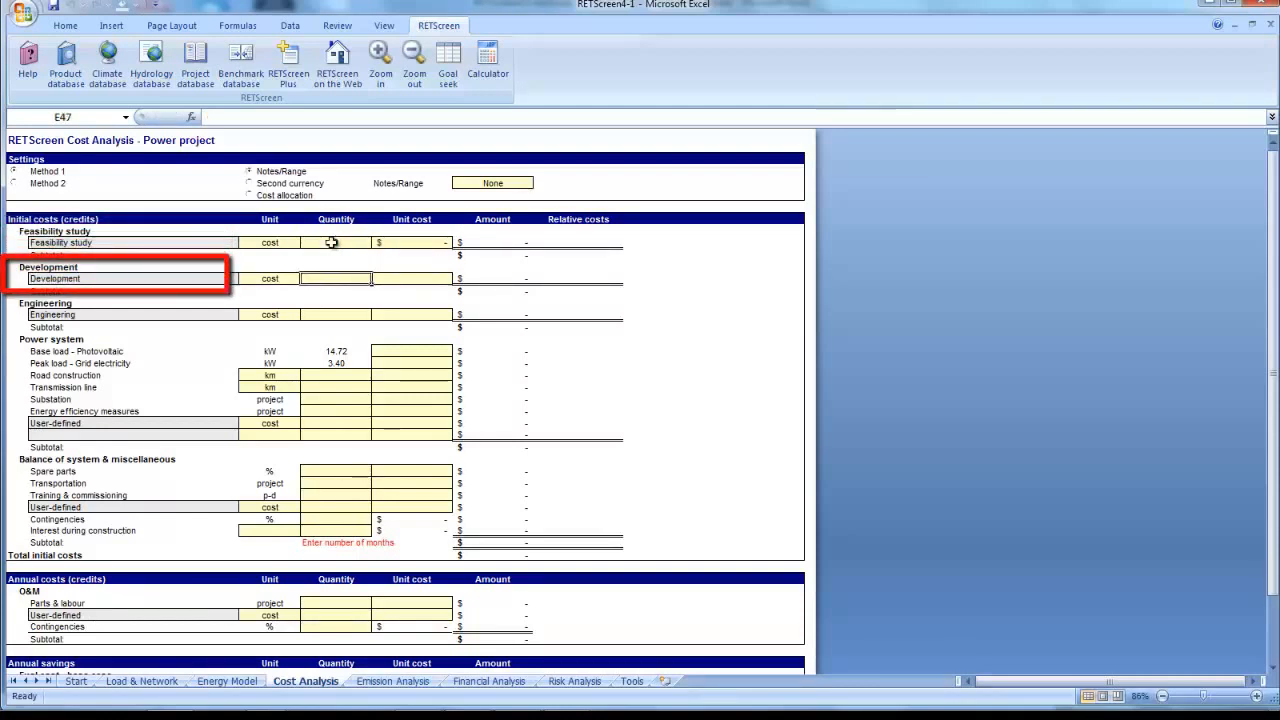
pyautogui.write('1')
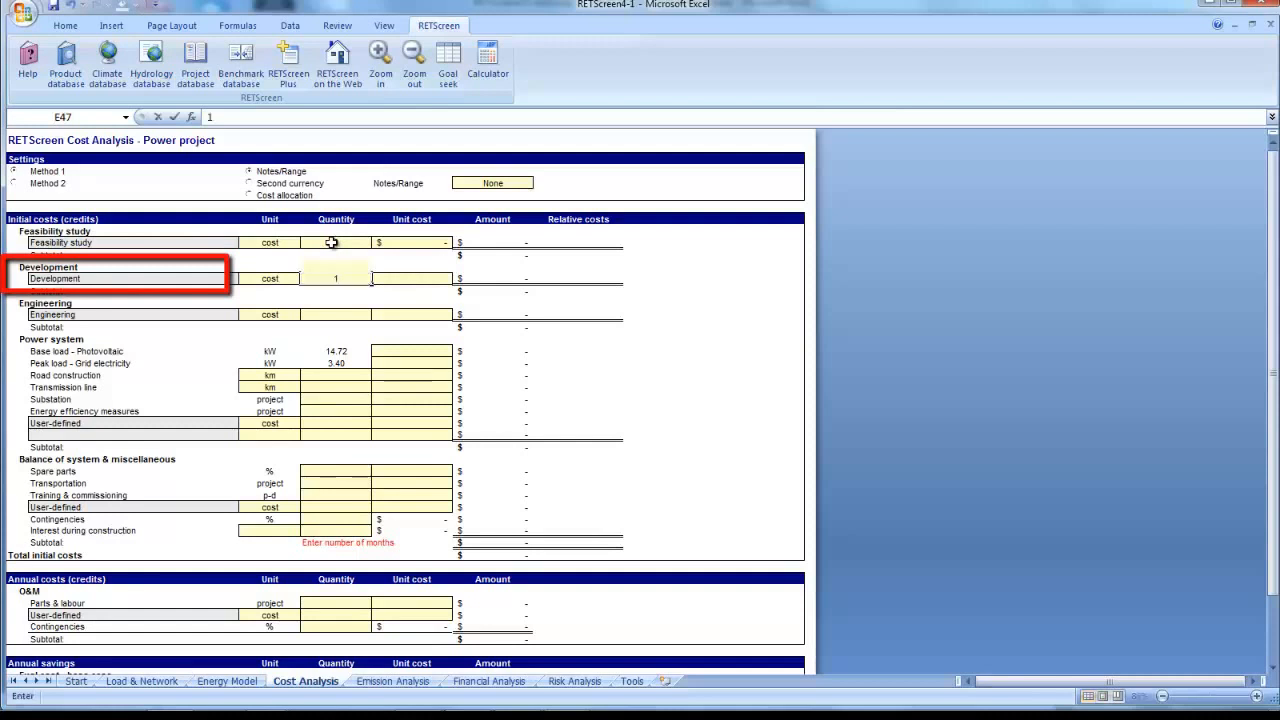
pyautogui.press('Return')
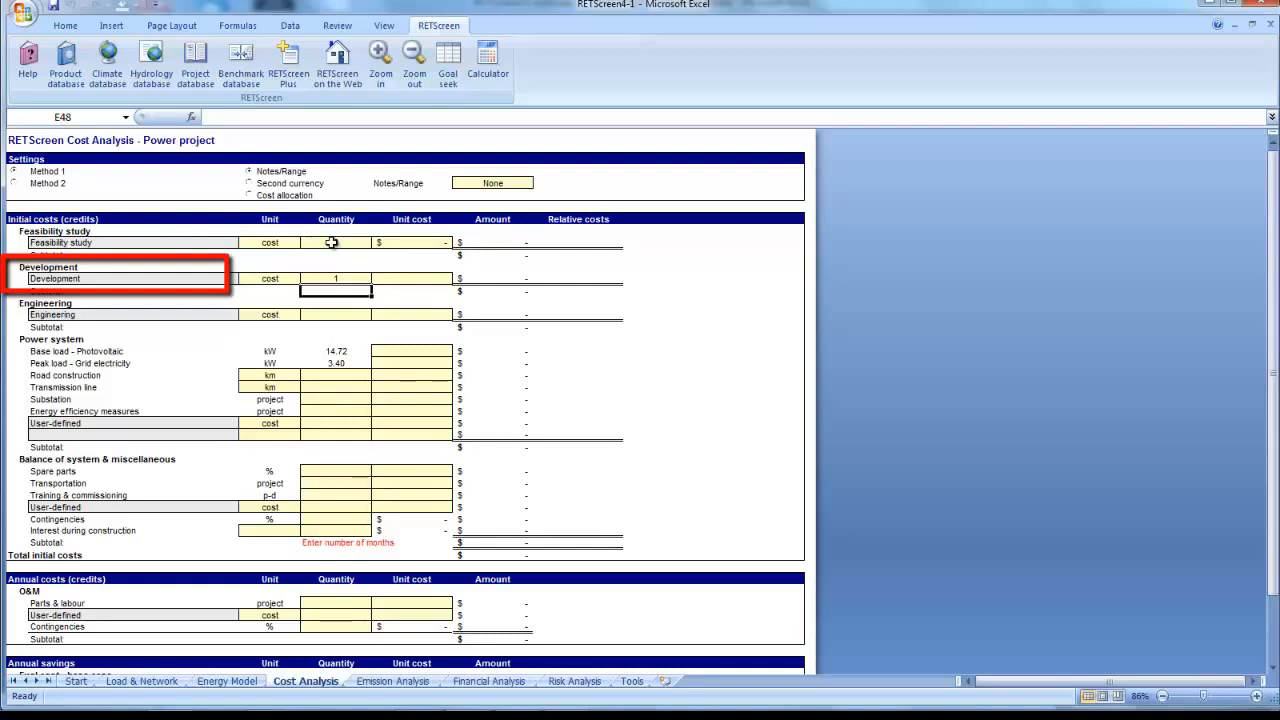
pyautogui.press('Up')
pyautogui.press('Right')
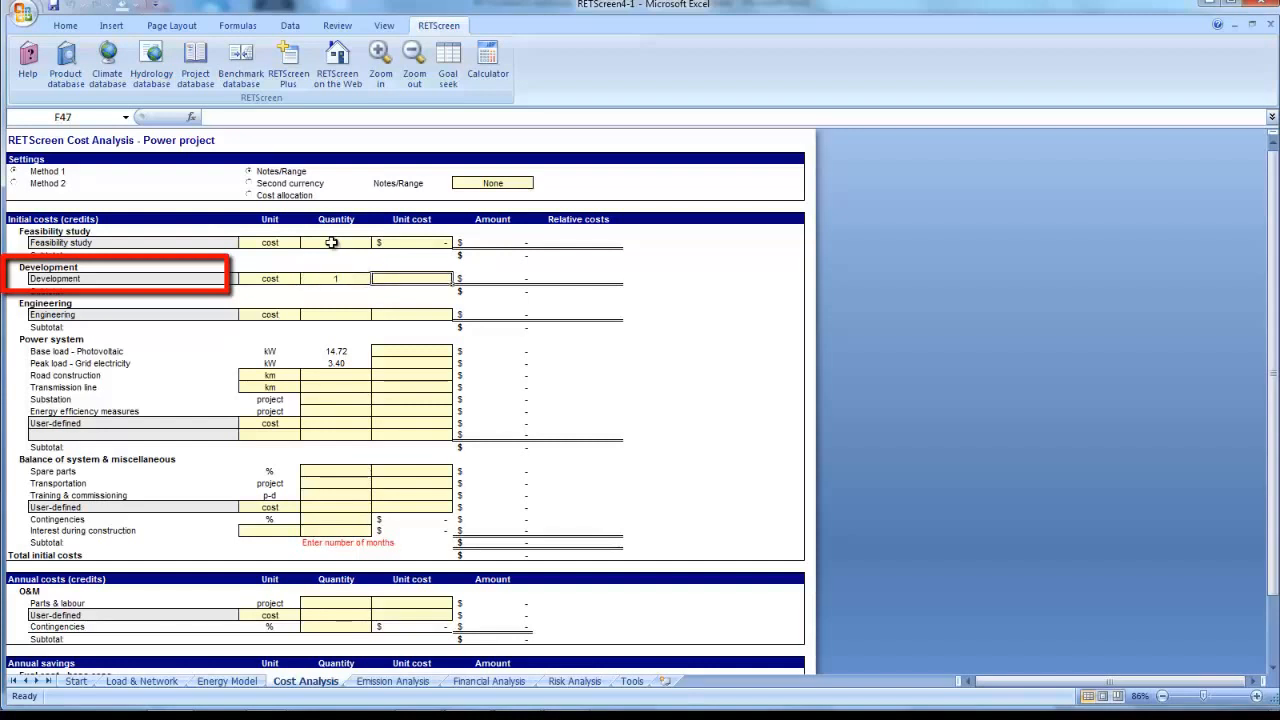
pyautogui.write('1000')
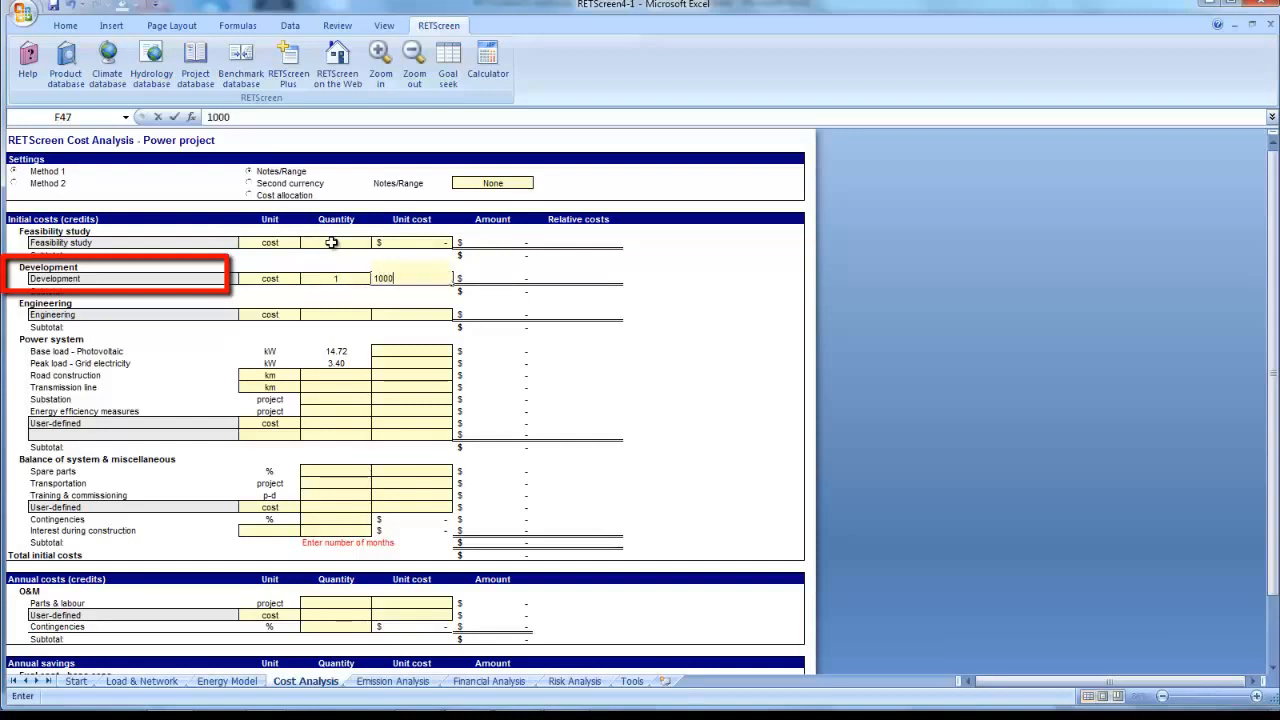
pyautogui.press('Return')
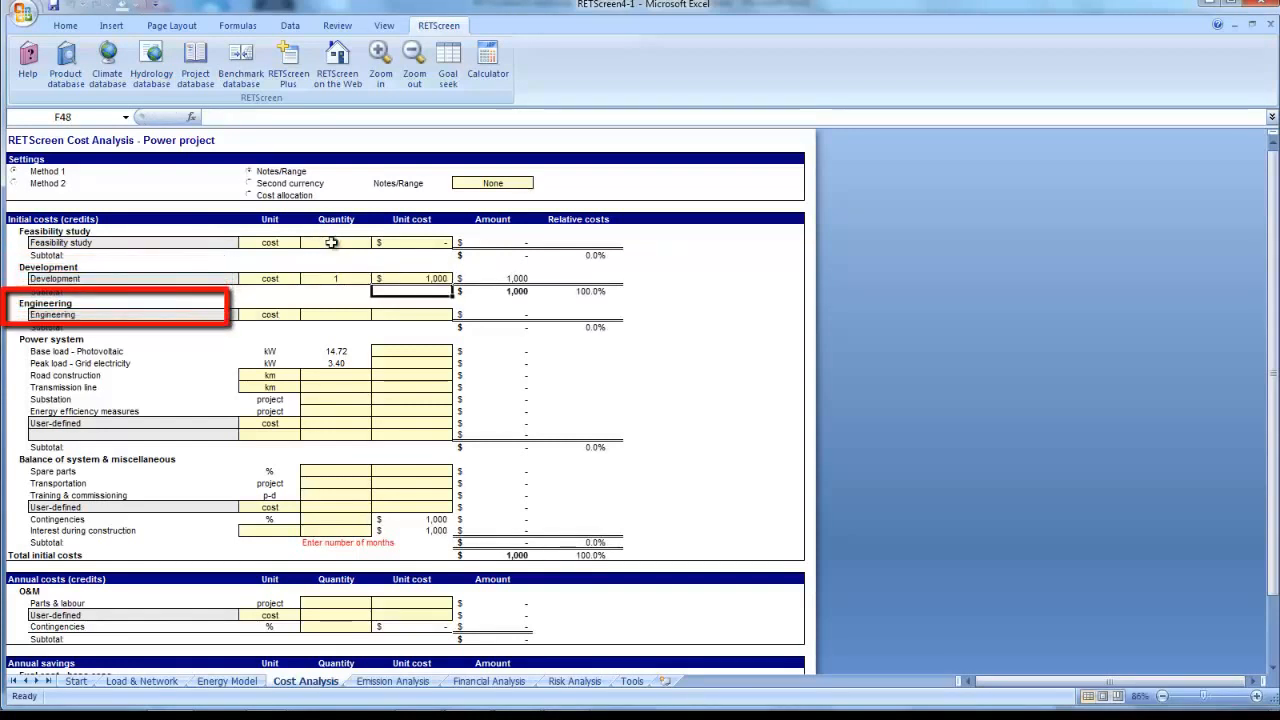
# - Set the engineering cost to a quantity of 1 with a unit cost of $3,000
pyautogui.press('Down')
pyautogui.press('Left')
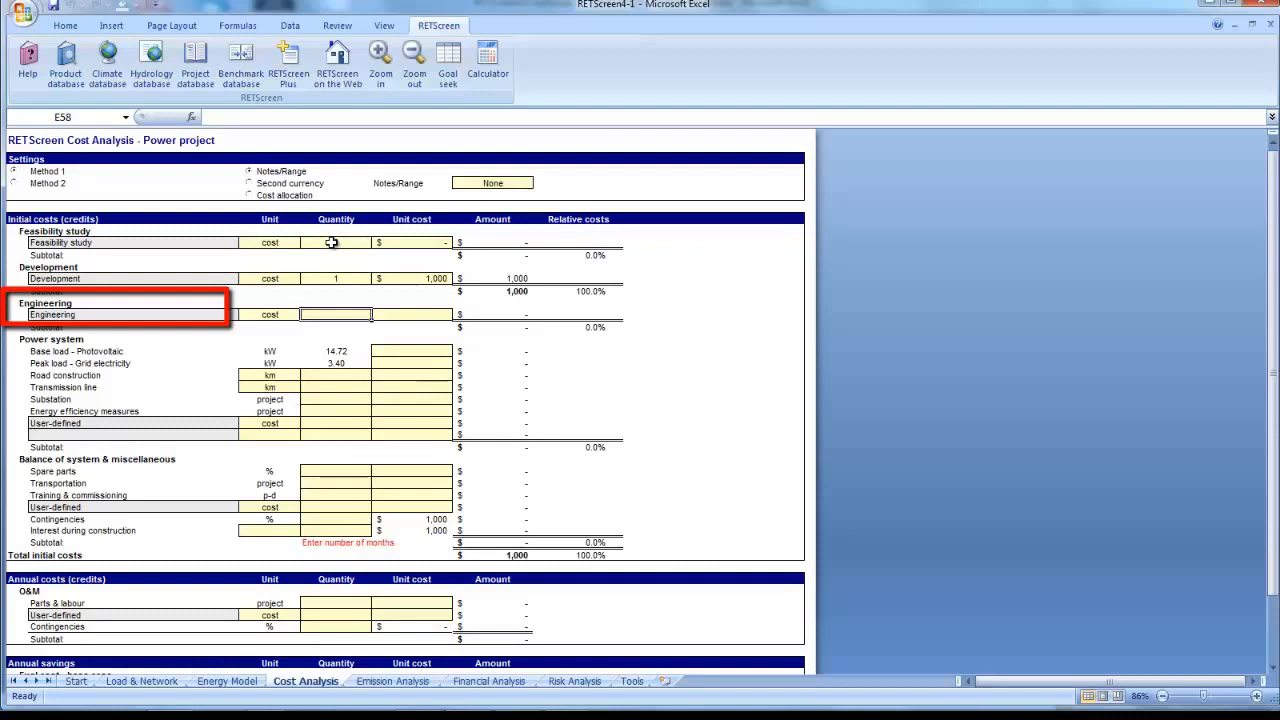
pyautogui.write('1')
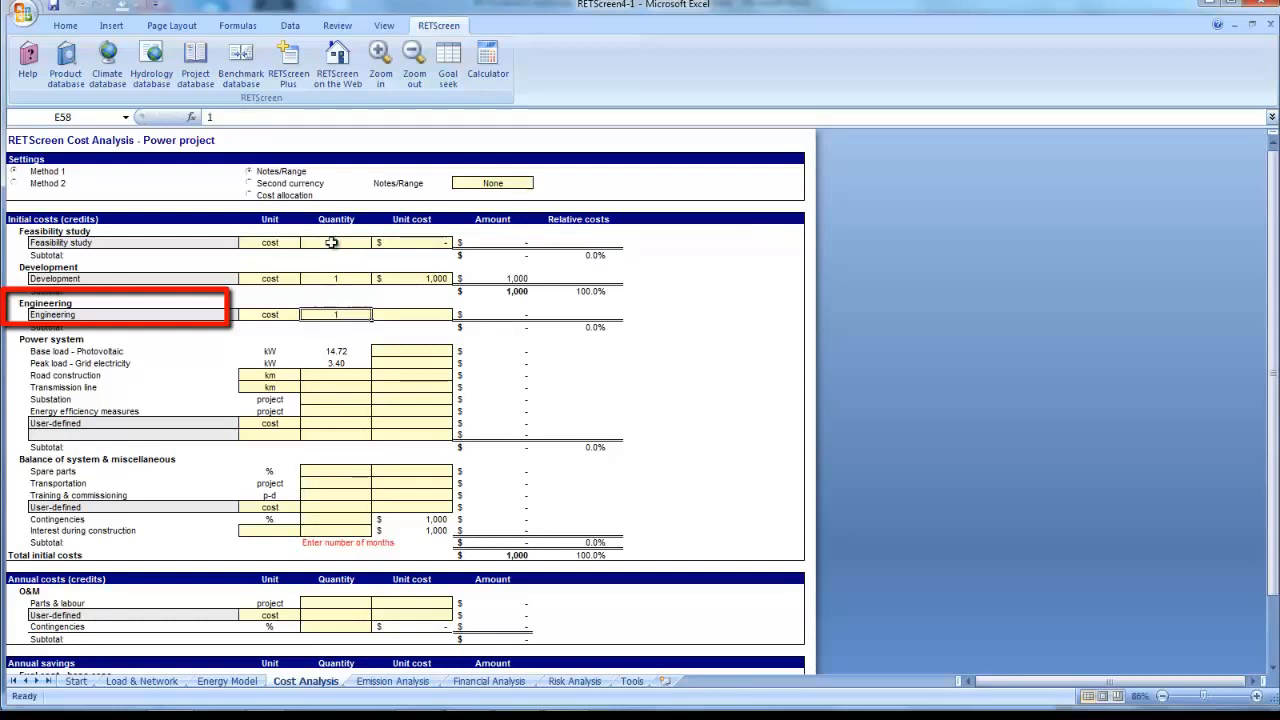
pyautogui.press('Tab')
pyautogui.write('3')
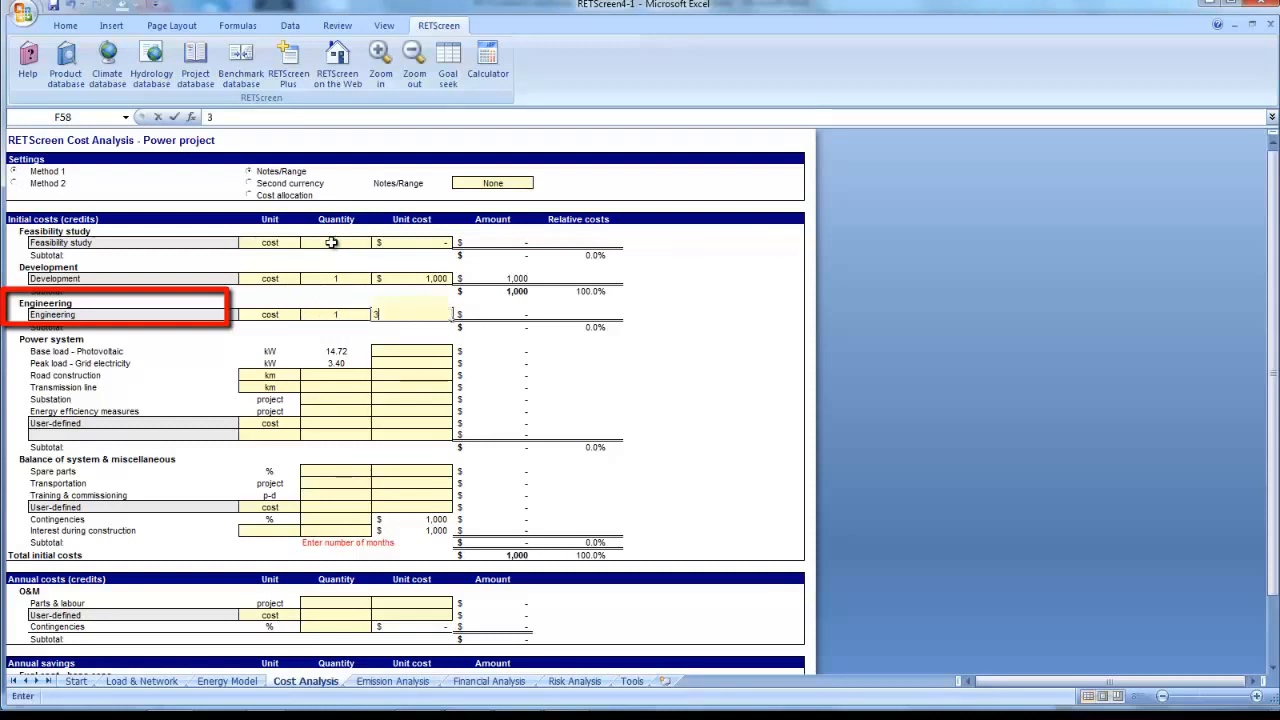
pyautogui.write('000')
pyautogui.press('Return')
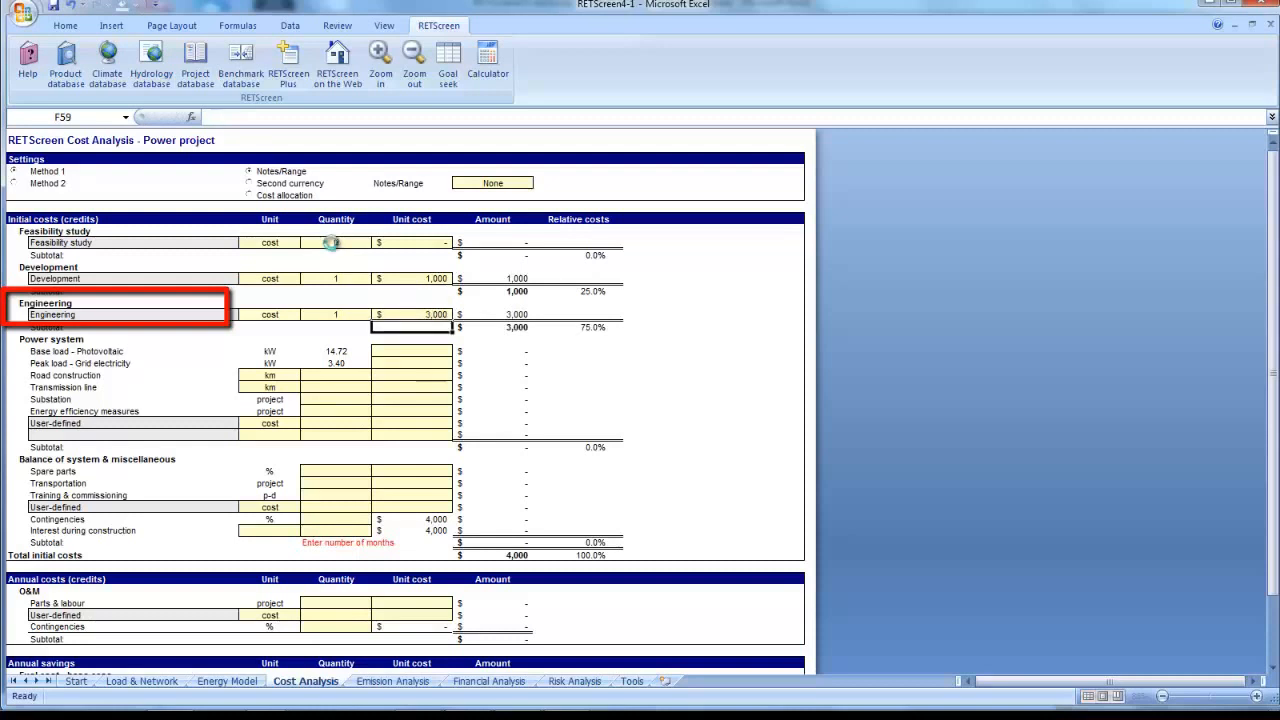
# - Set the power system unit costs to $900 for the photovoltaic base load and 0 for the grid electricity peak load
pyautogui.press('Down')
pyautogui.press('Down')
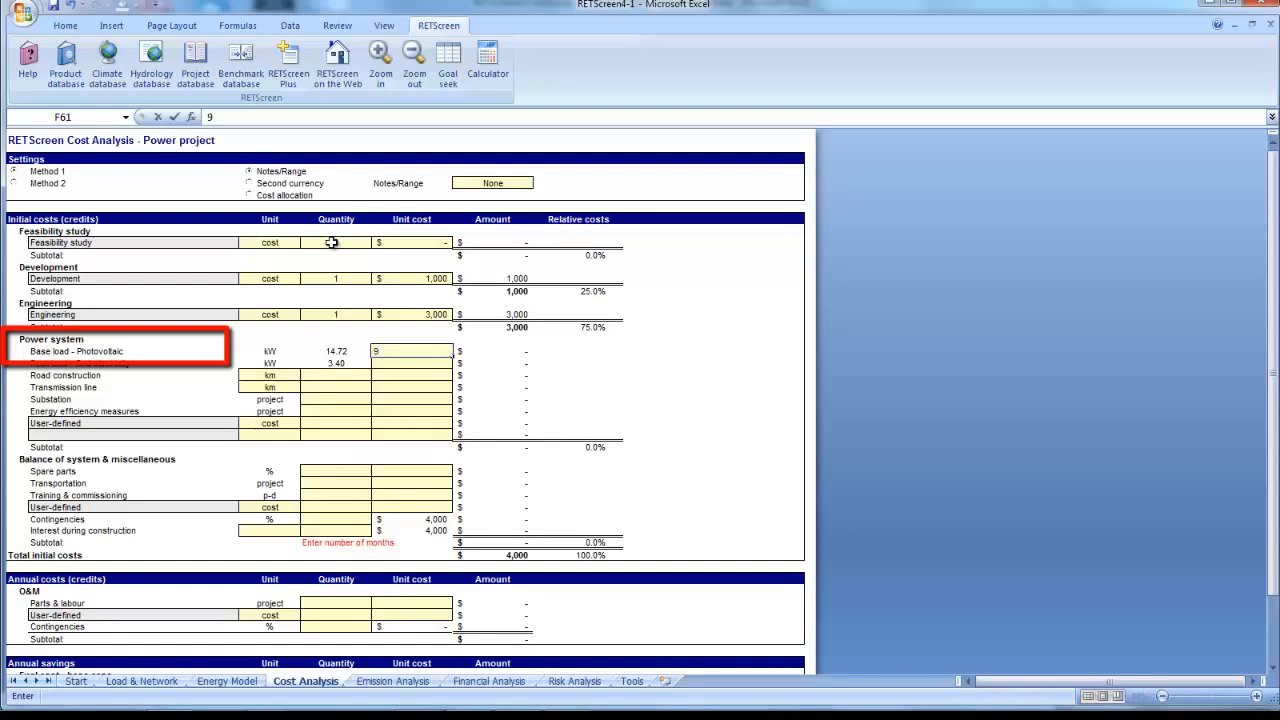
pyautogui.write('900')
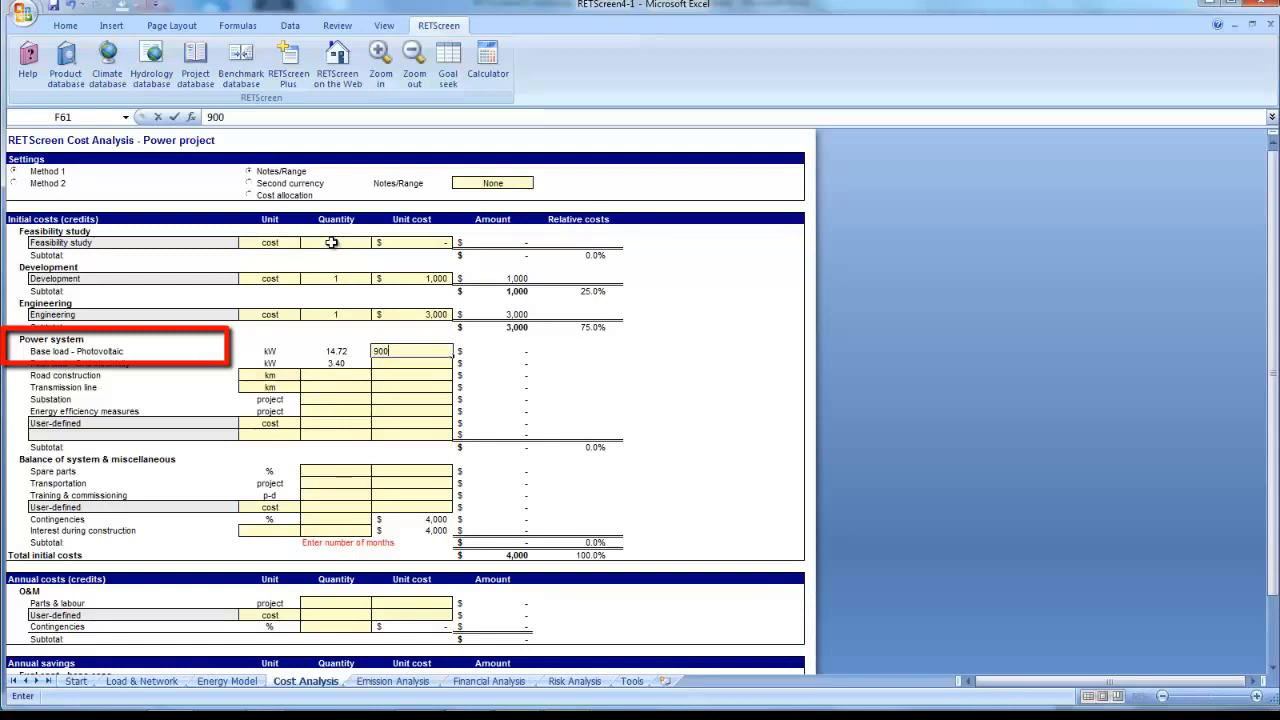
pyautogui.press('Return')
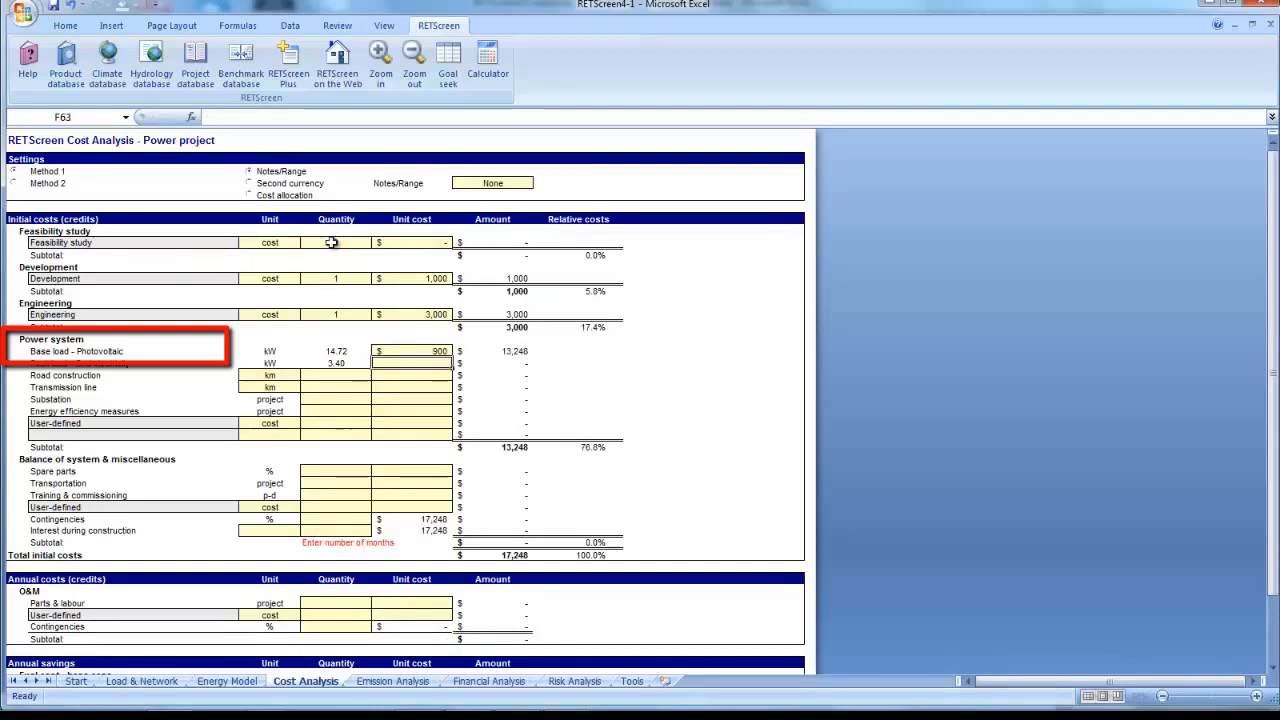
pyautogui.write('0')
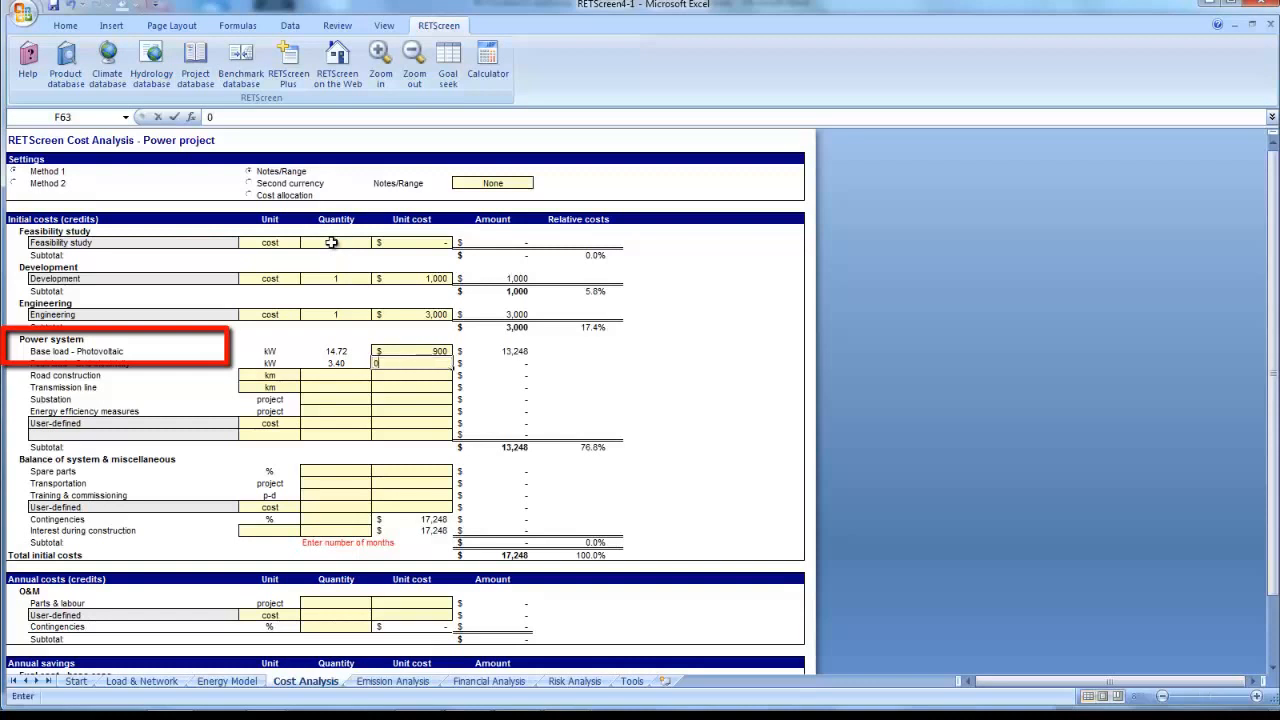
pyautogui.press('Return')
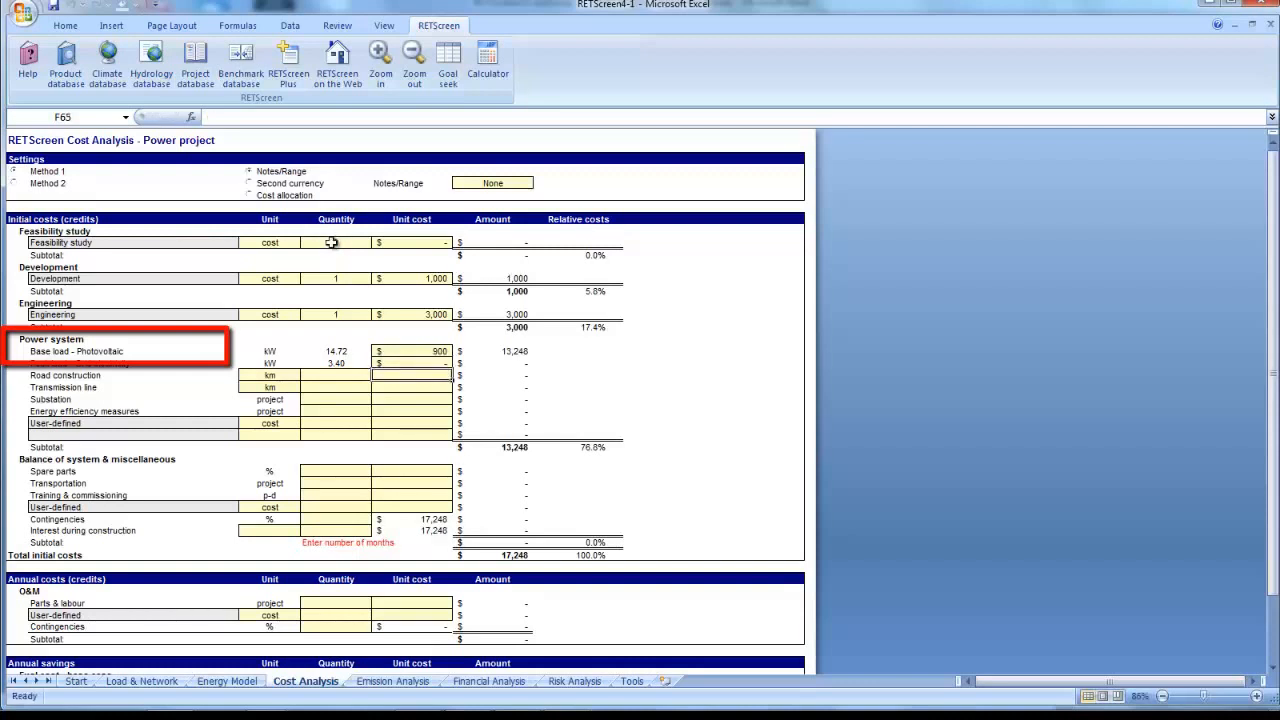
# - Set the road construction quantity to 0 km and its unit cost to 0
pyautogui.press('Left')
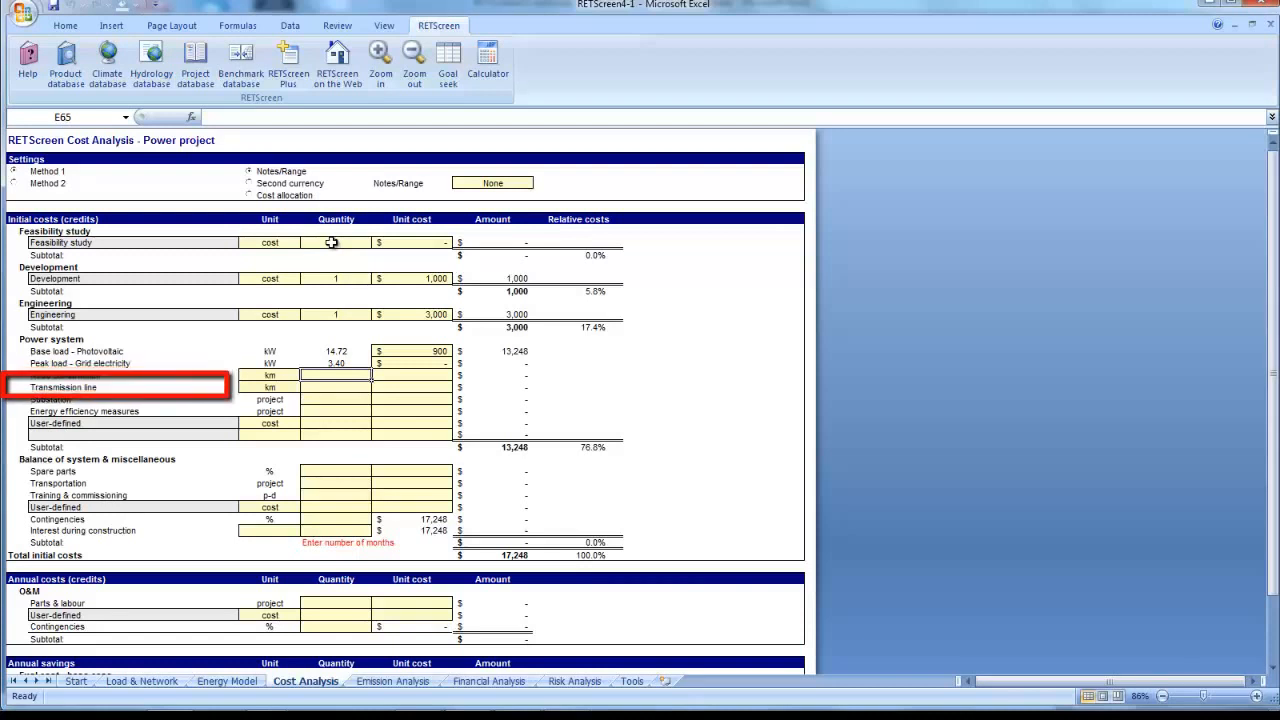
pyautogui.write('0')
pyautogui.press('Return')
pyautogui.press('Tab')
pyautogui.press('Up')
pyautogui.press('Return')
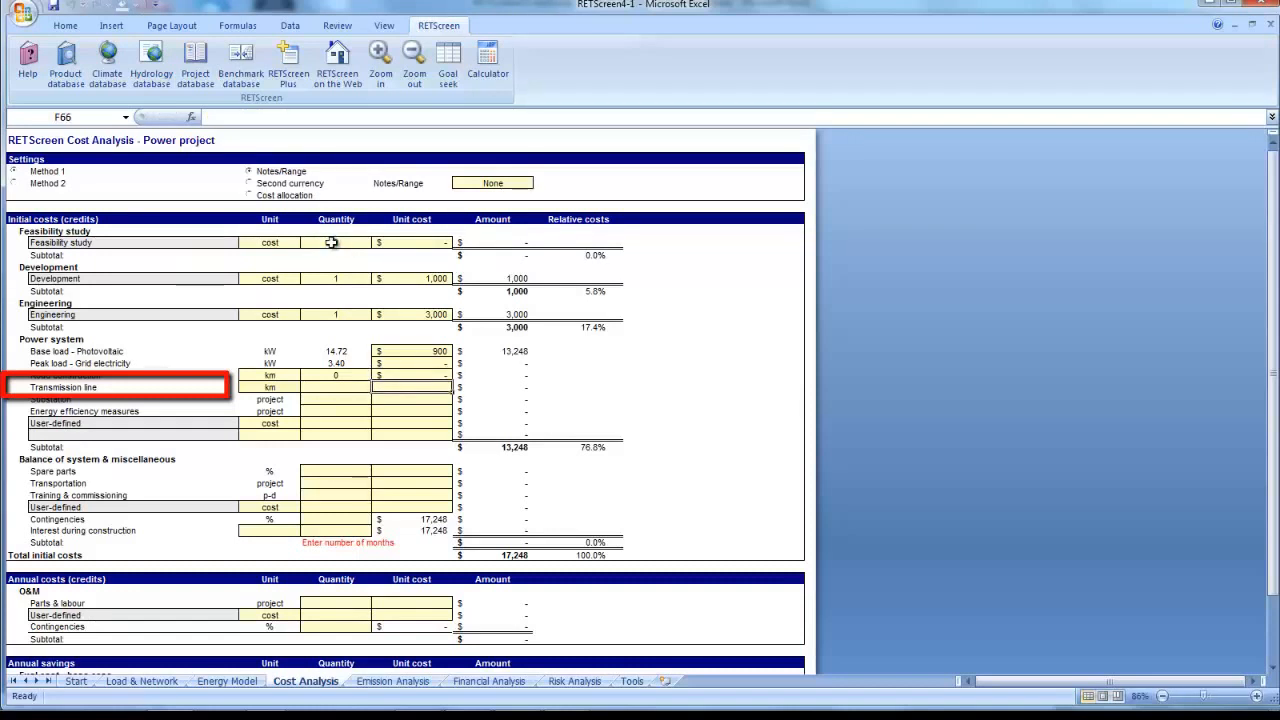
# - Set the transmission line quantity to 0.03 km and its unit cost to $59,000
pyautogui.press('Left')
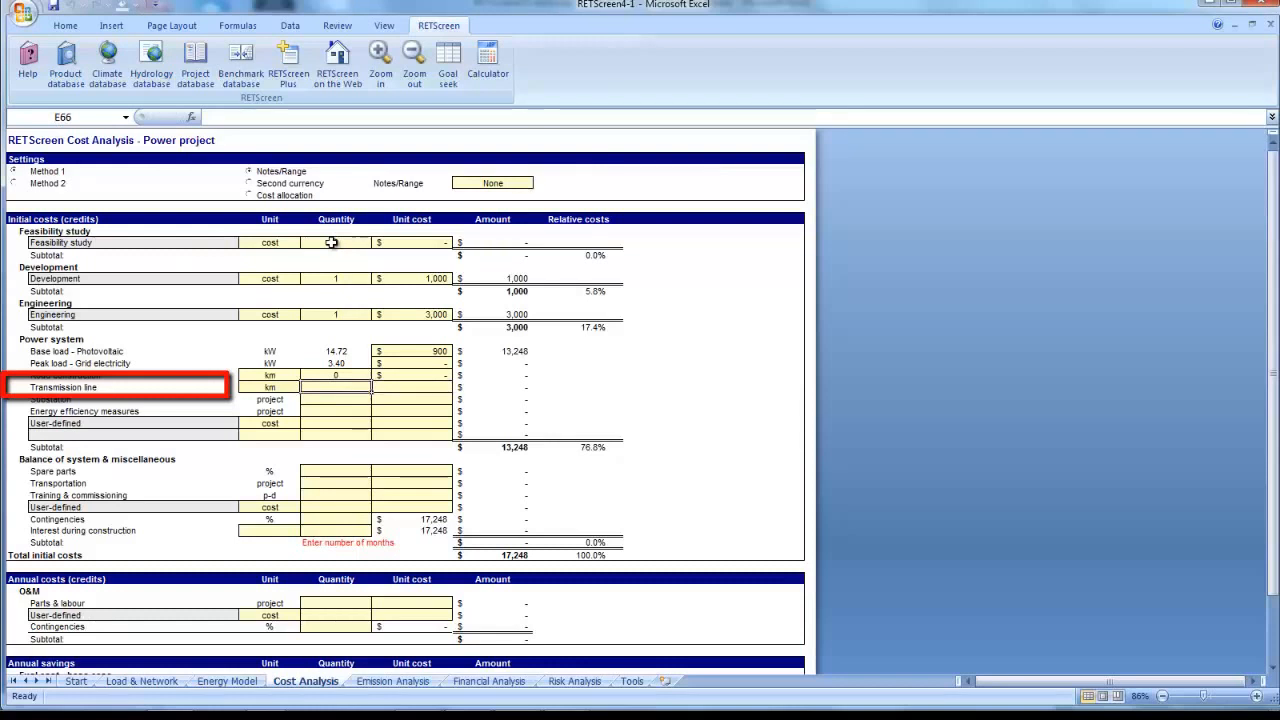
pyautogui.write('.03')
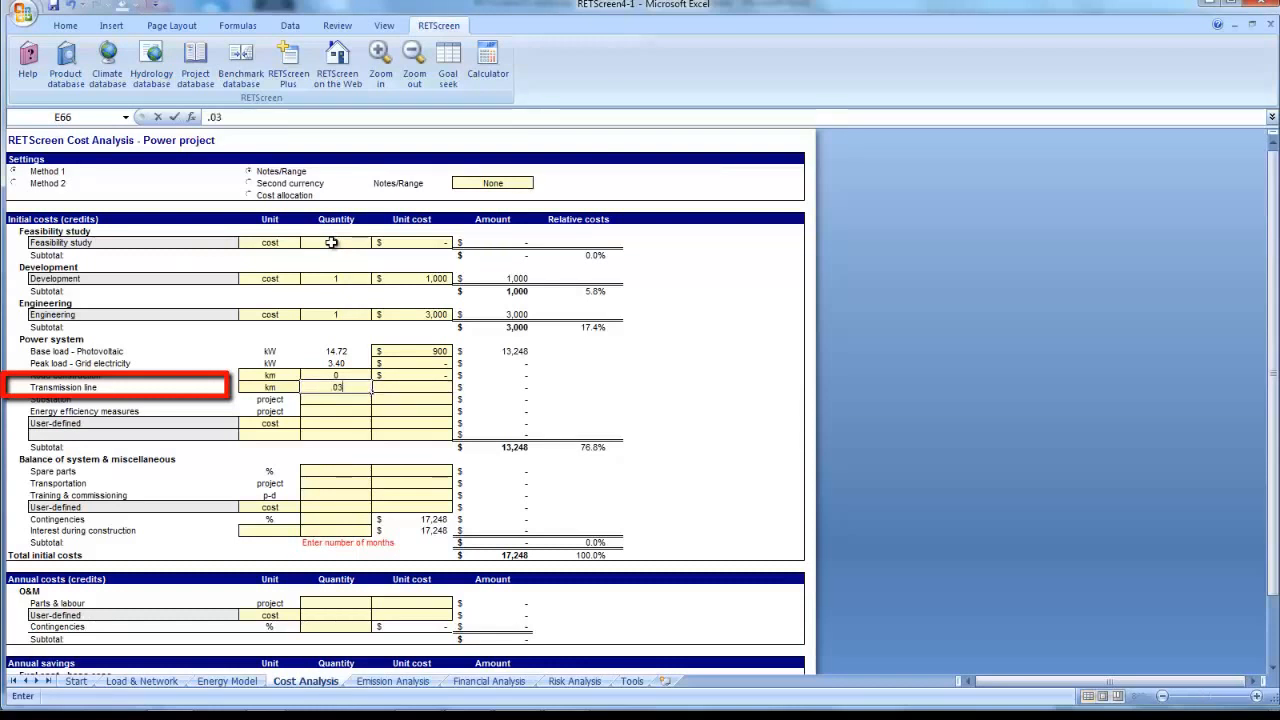
pyautogui.press('Return')
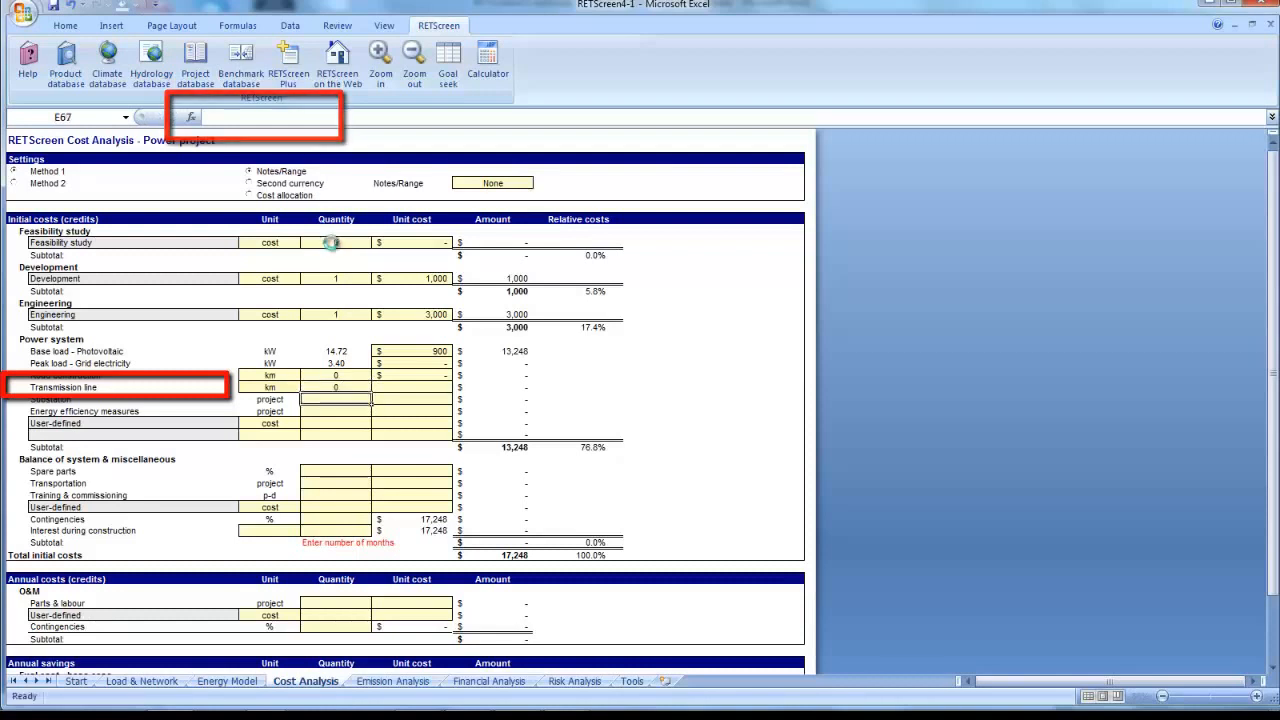
pyautogui.press('Up')
pyautogui.press('Right')
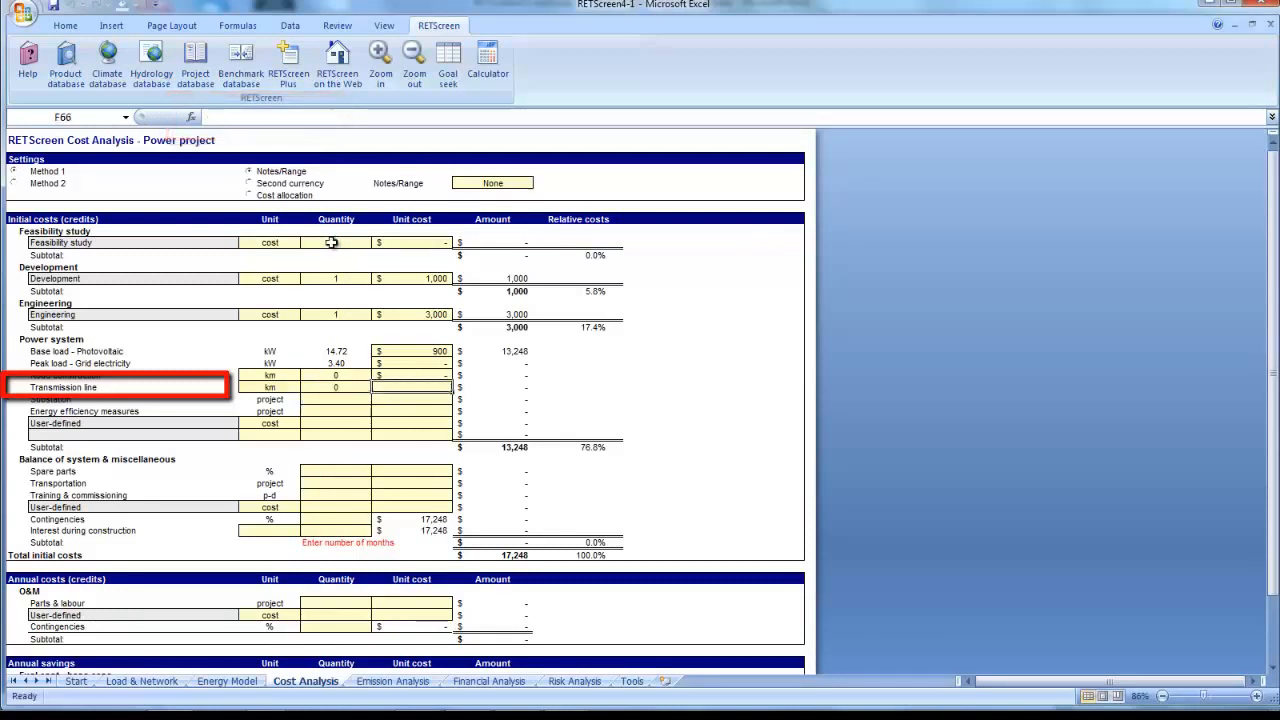
pyautogui.write('590')
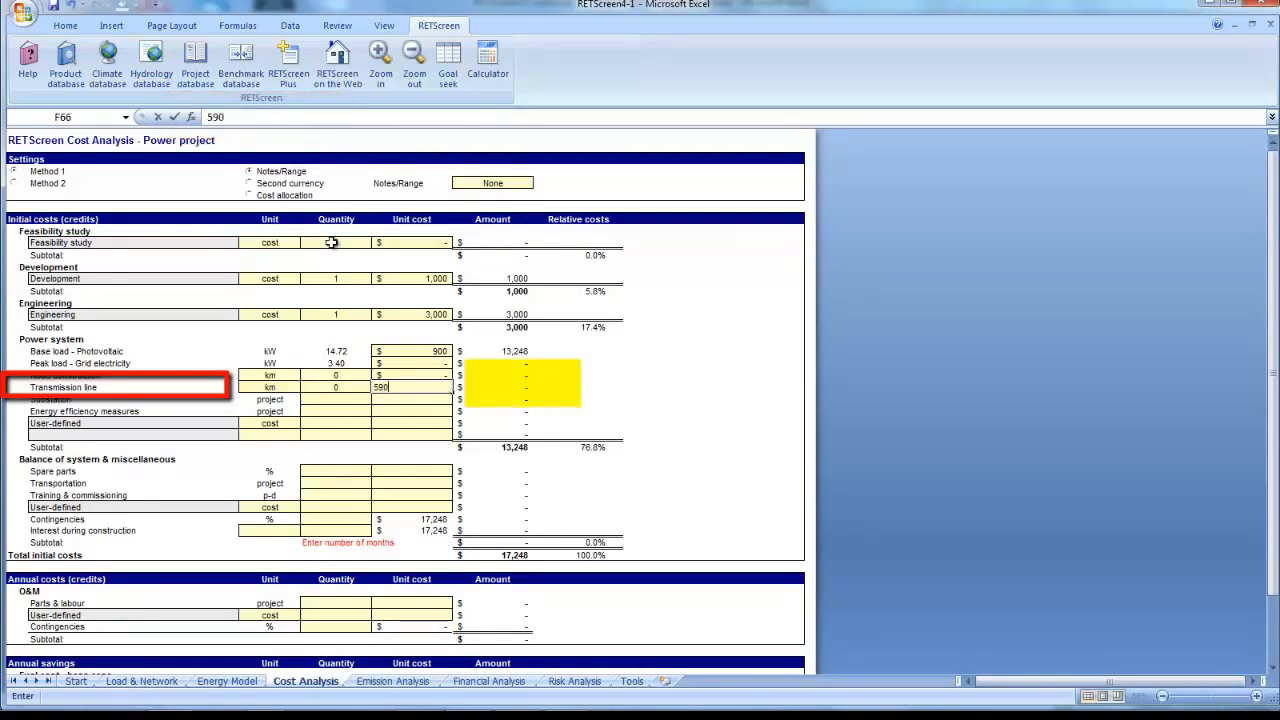
pyautogui.write('00')
pyautogui.press('Return')
pyautogui.press('Up')
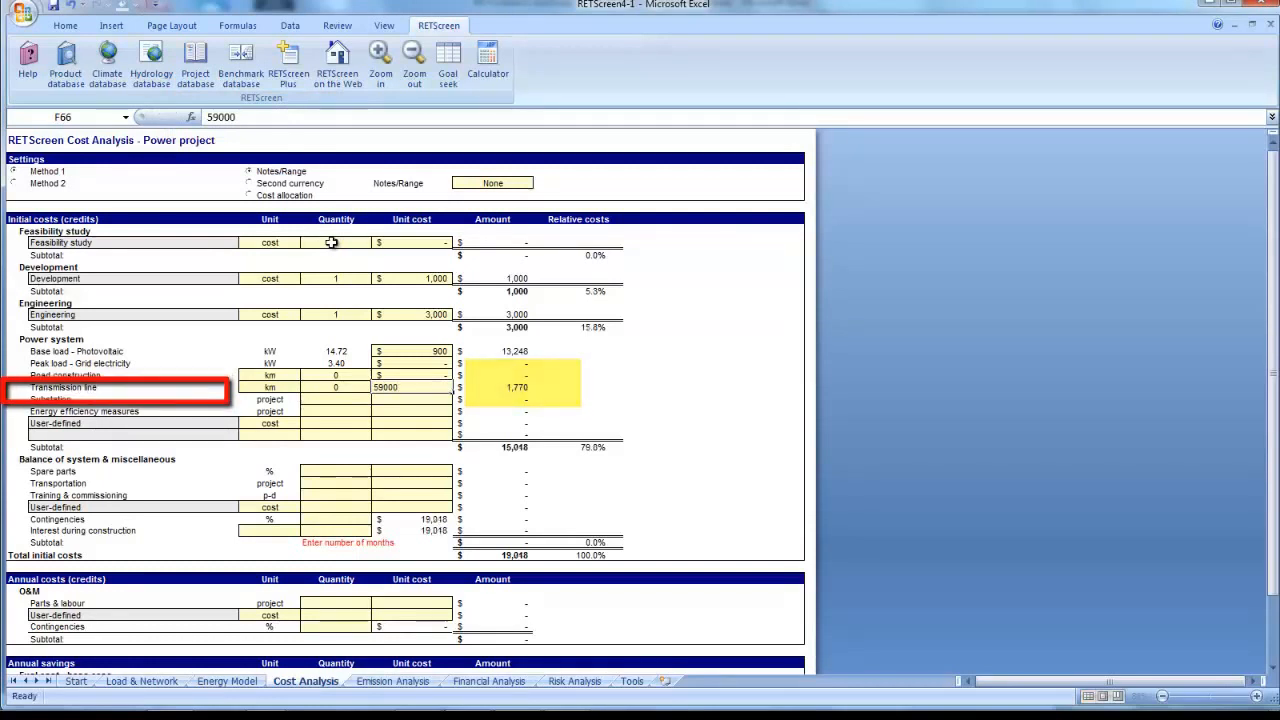
# - Set the substation quantity and unit cost to 0
pyautogui.press('Down')
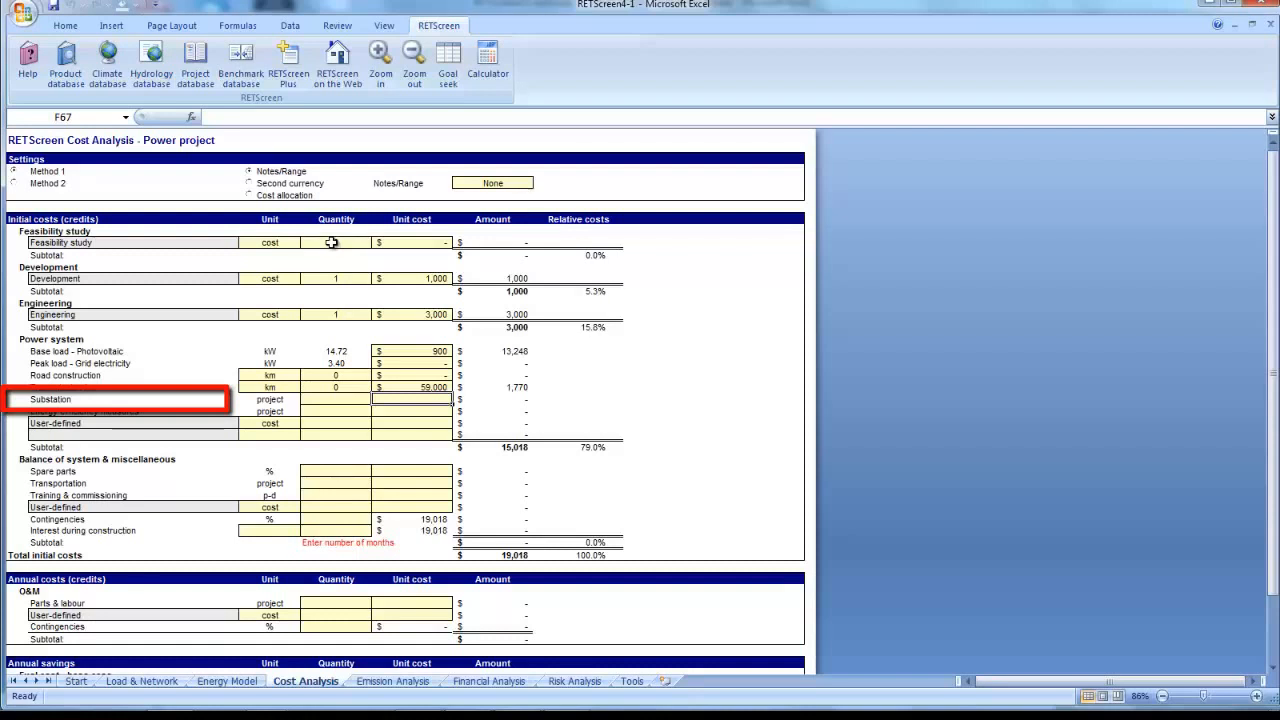
pyautogui.press('Left')
pyautogui.write('0')
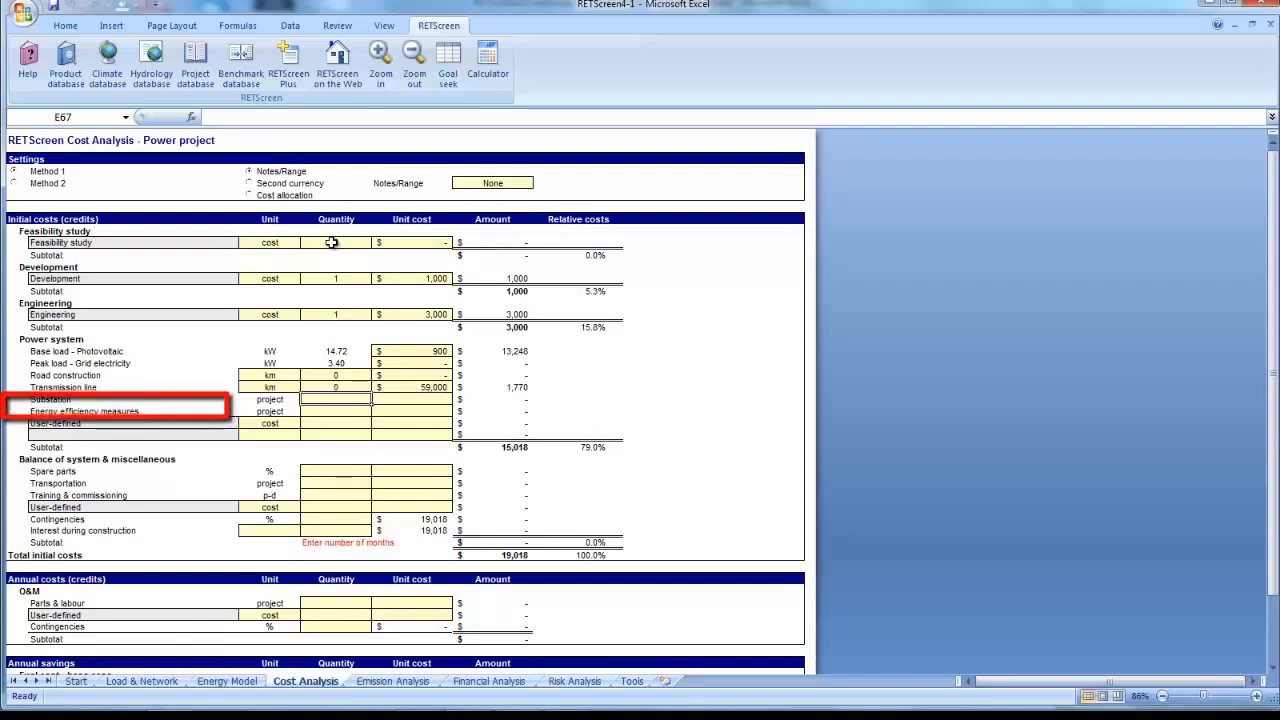
pyautogui.press('Return')
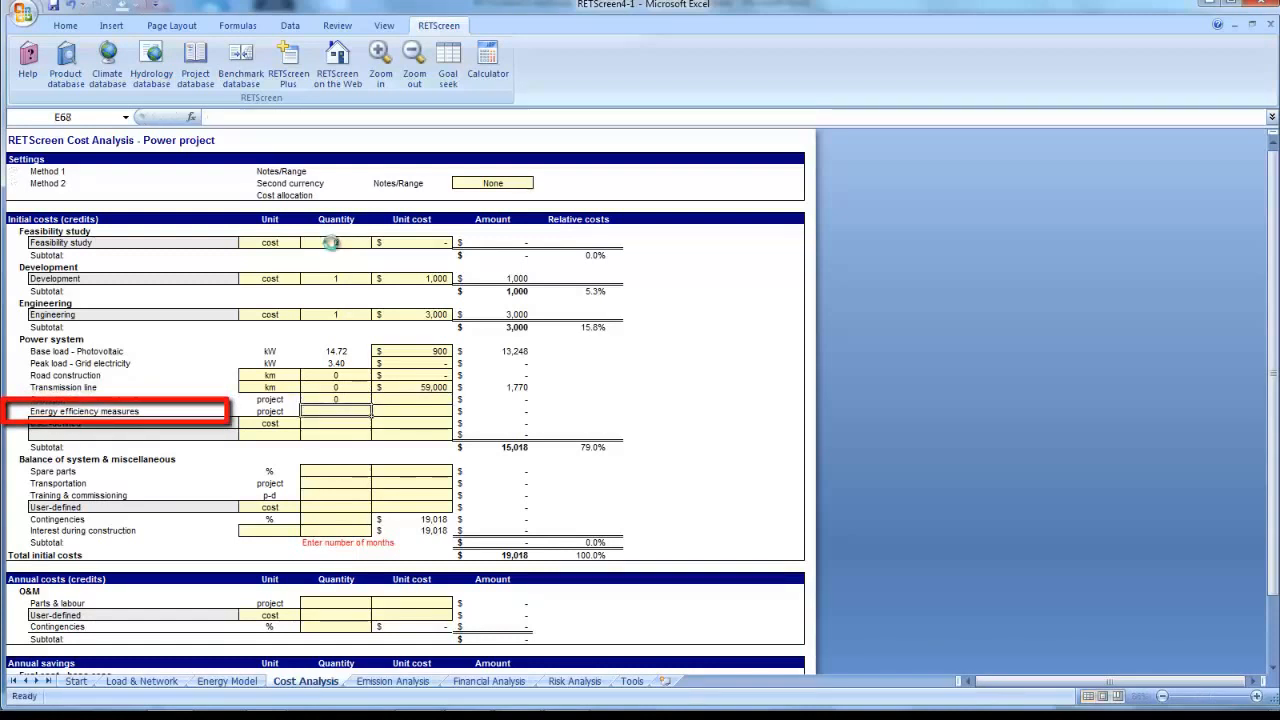
pyautogui.press('Up')
pyautogui.press('Right')
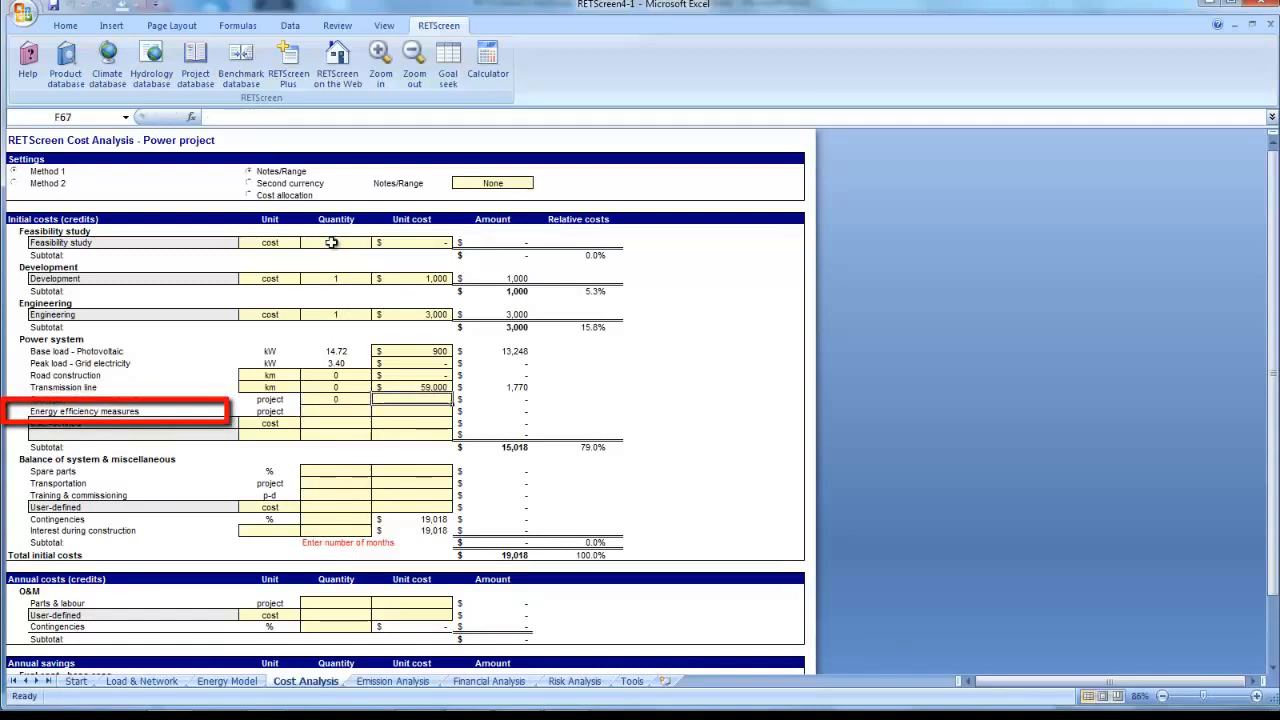
pyautogui.press('Down')
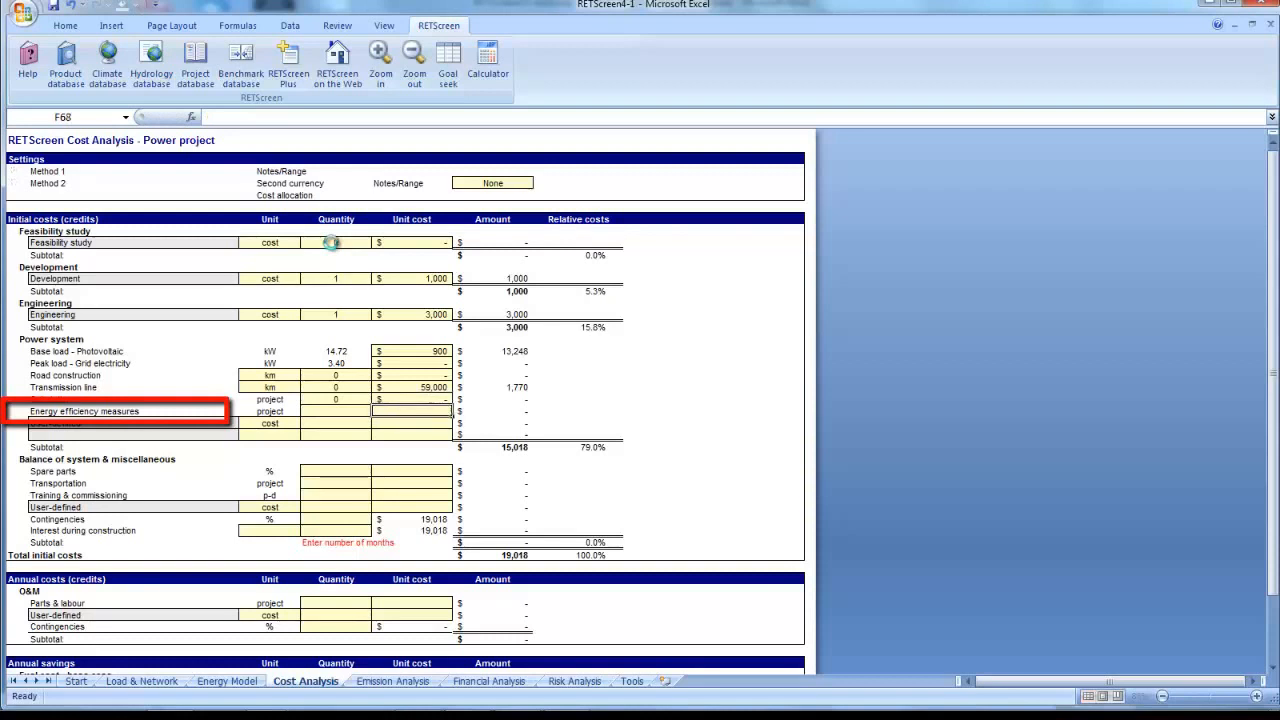
pyautogui.press('Left')
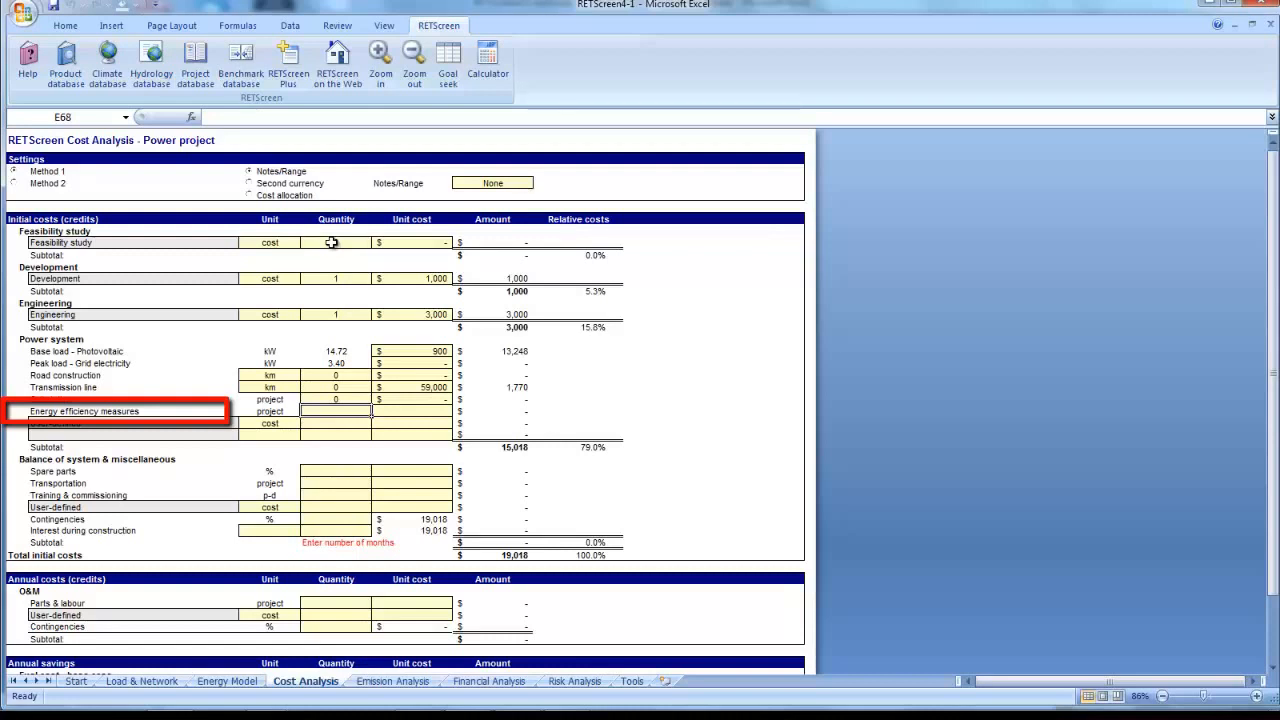
# - Set the energy efficiency measures quantity to 1 and its unit cost to $1,000
pyautogui.write('1')
pyautogui.press('Return')
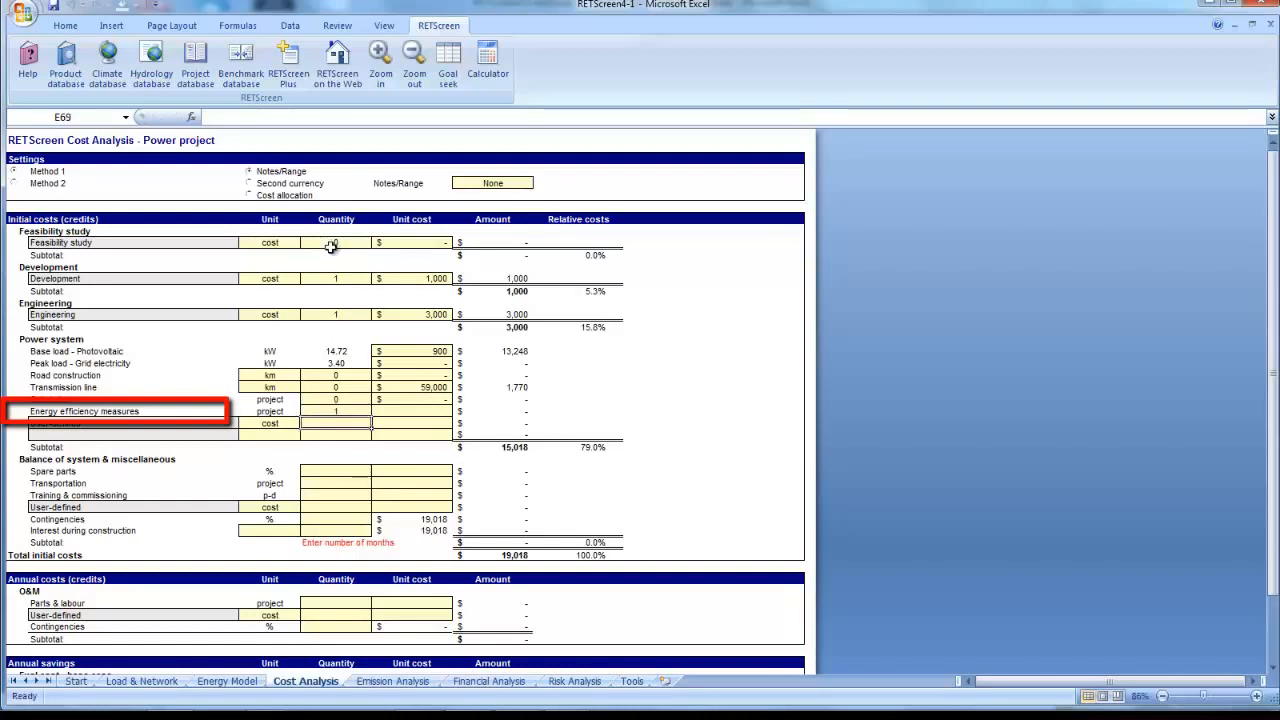
pyautogui.press('Up')
pyautogui.press('Right')
pyautogui.write('1')
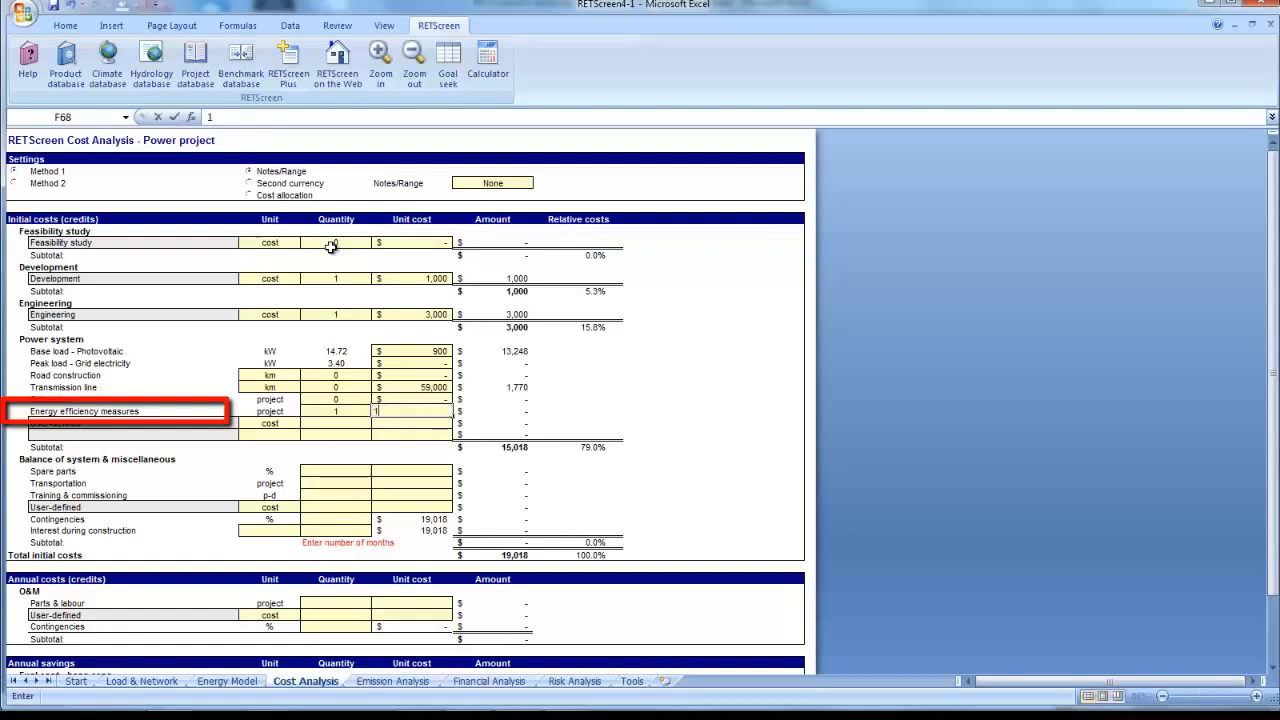
pyautogui.write('000')
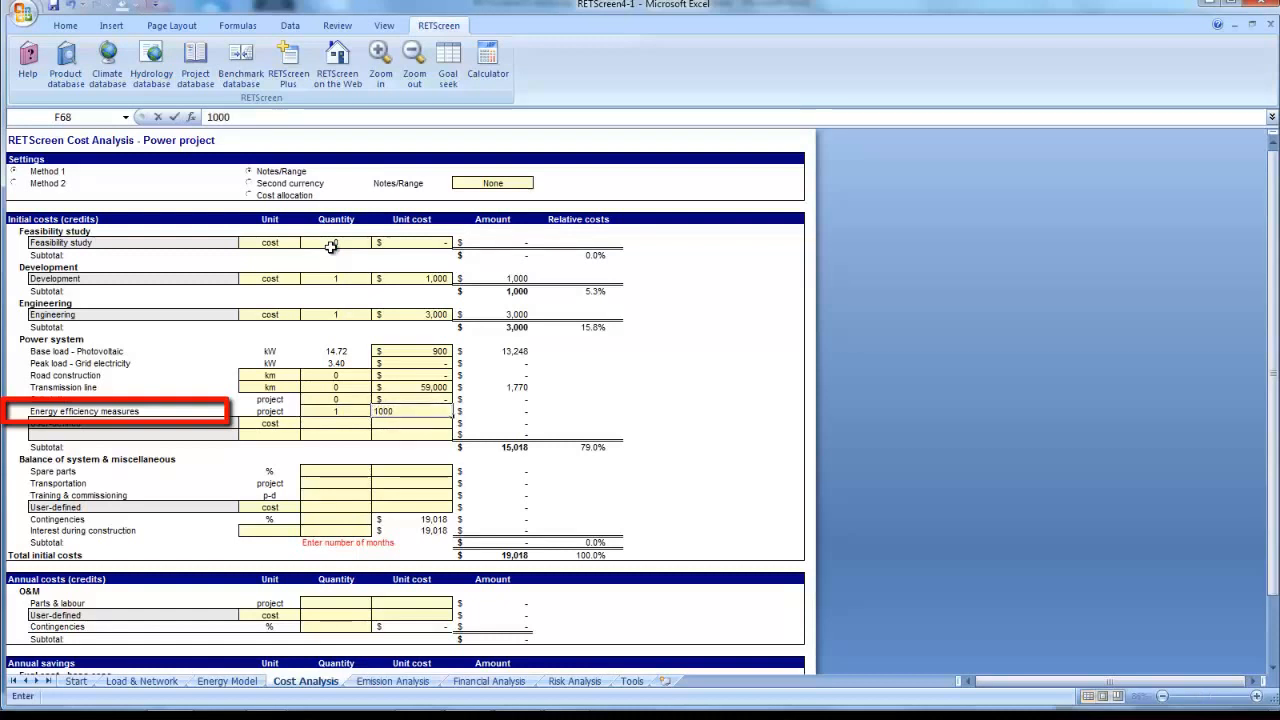
pyautogui.press('Return')
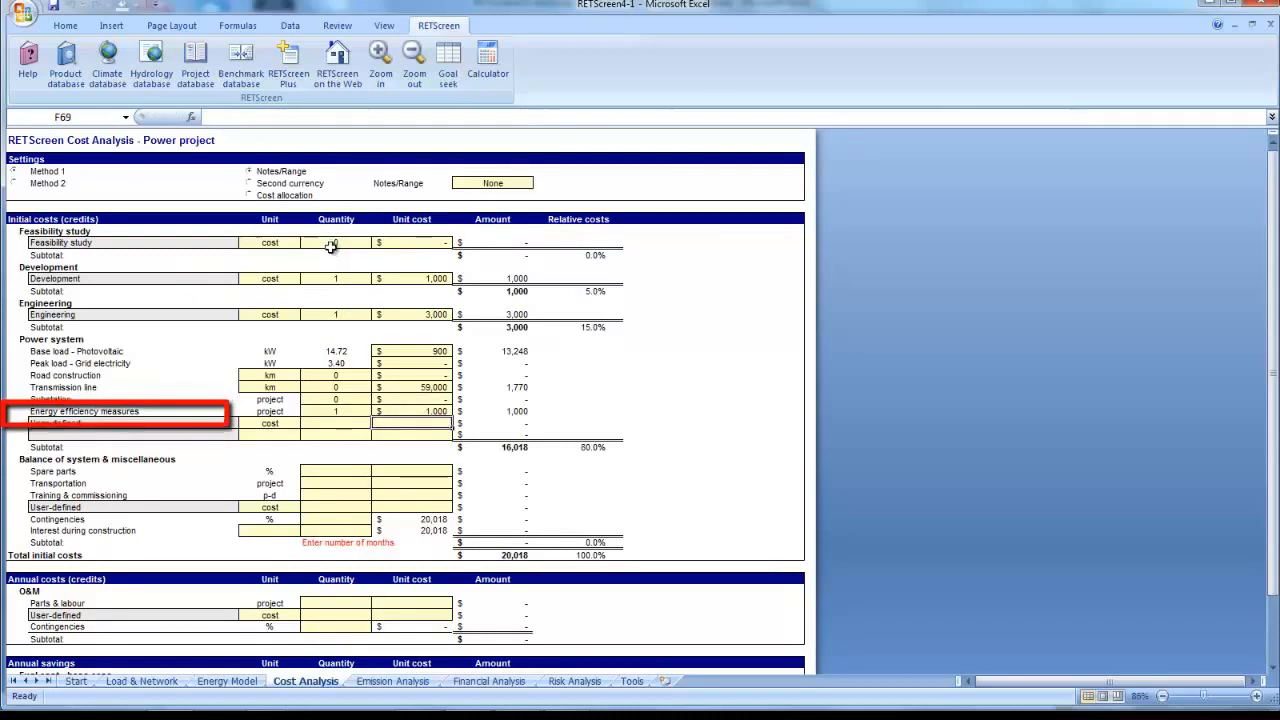
# - Rename the user-defined item under Power system as Carports
pyautogui.press('Left')
pyautogui.press('Left')
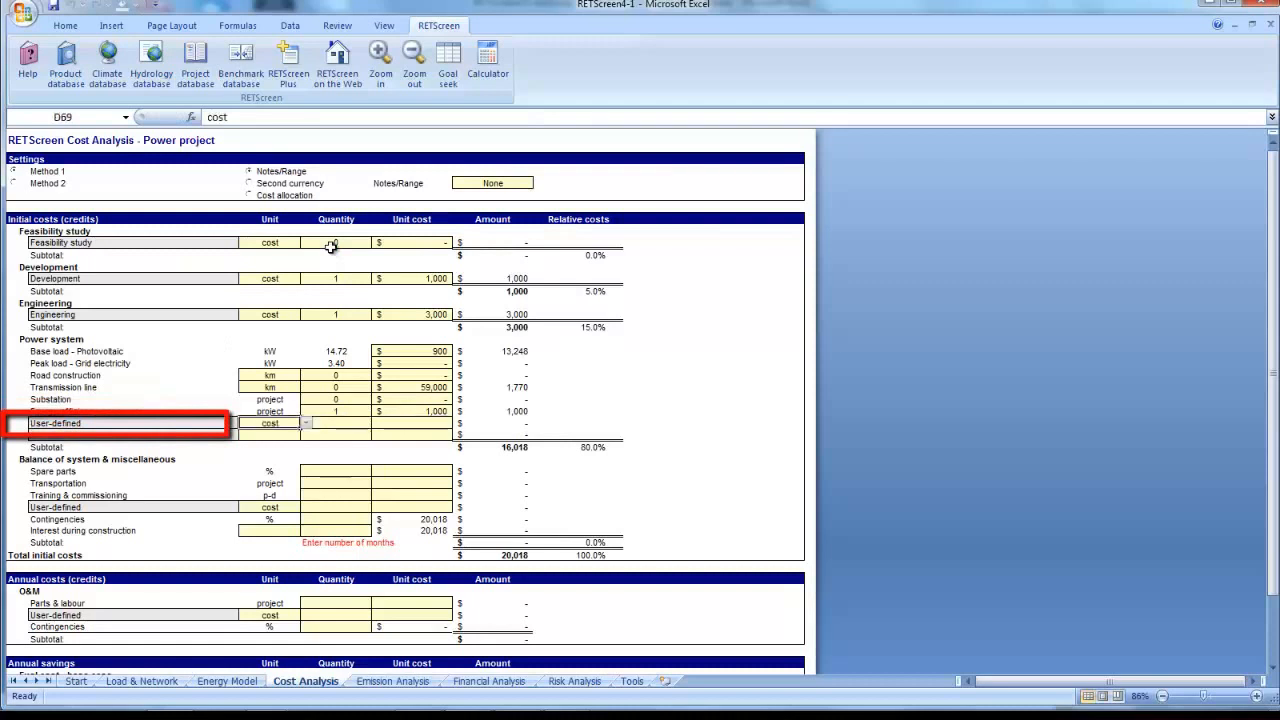
pyautogui.press('Left')
pyautogui.write('Canal')
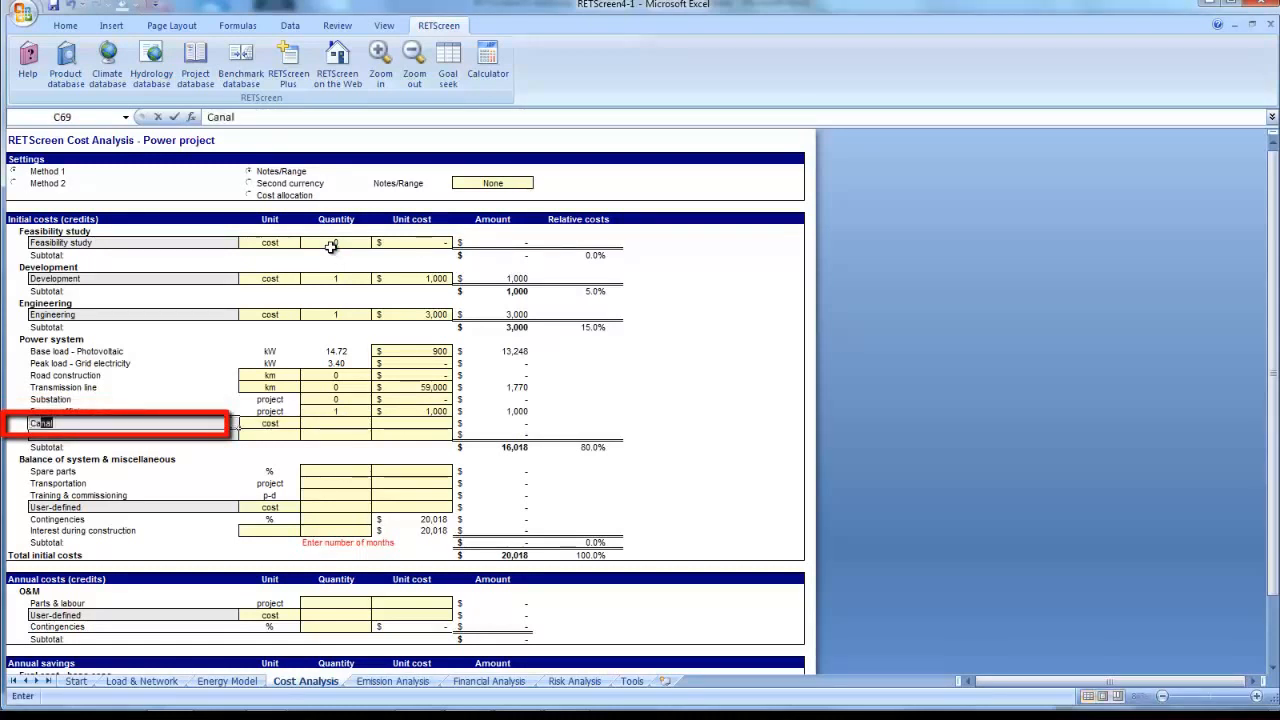
pyautogui.write('rports')
pyautogui.press('Return')
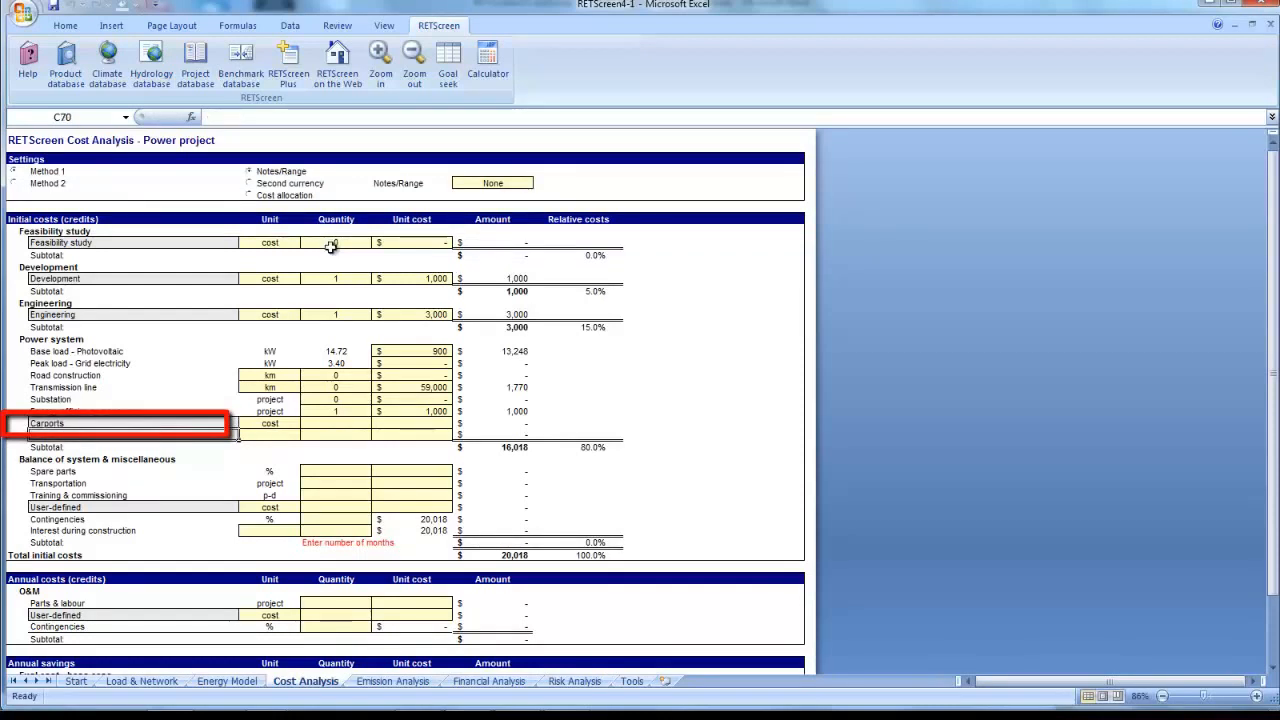
# - Set the Carports quantity to 3 and its unit cost to $6,701
pyautogui.press('Up')
pyautogui.press('Right')
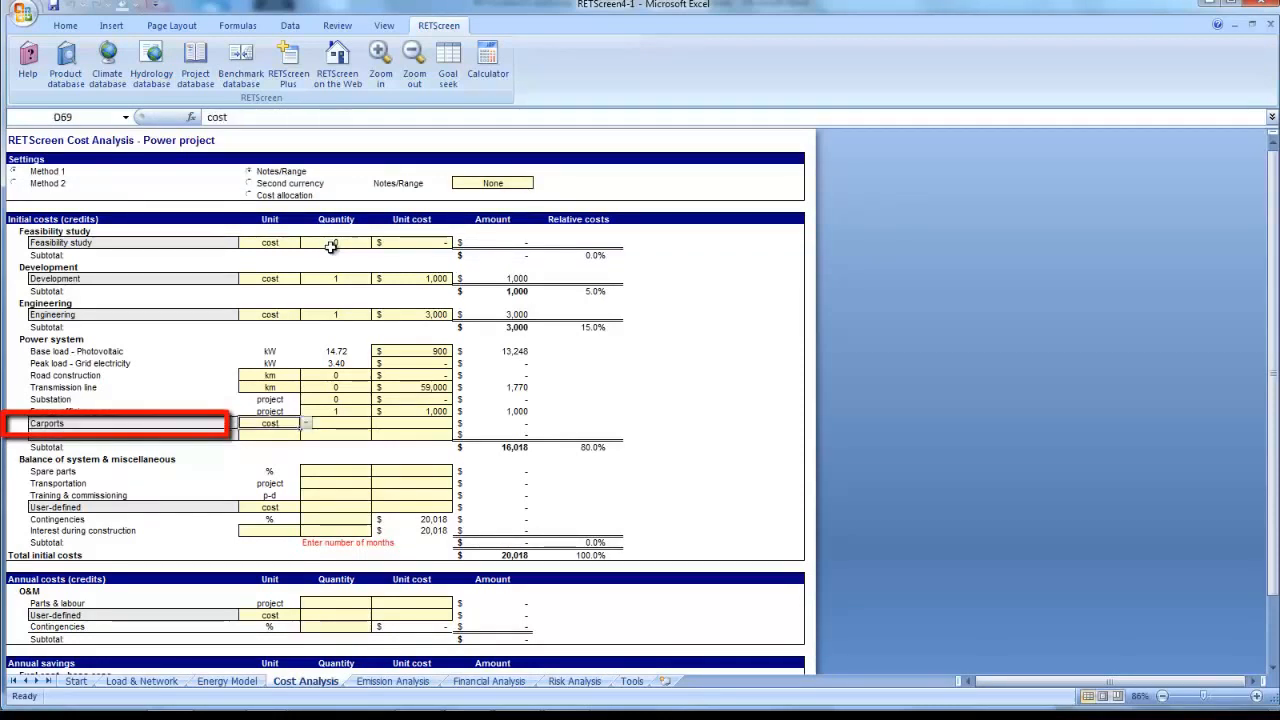
pyautogui.press('Right')
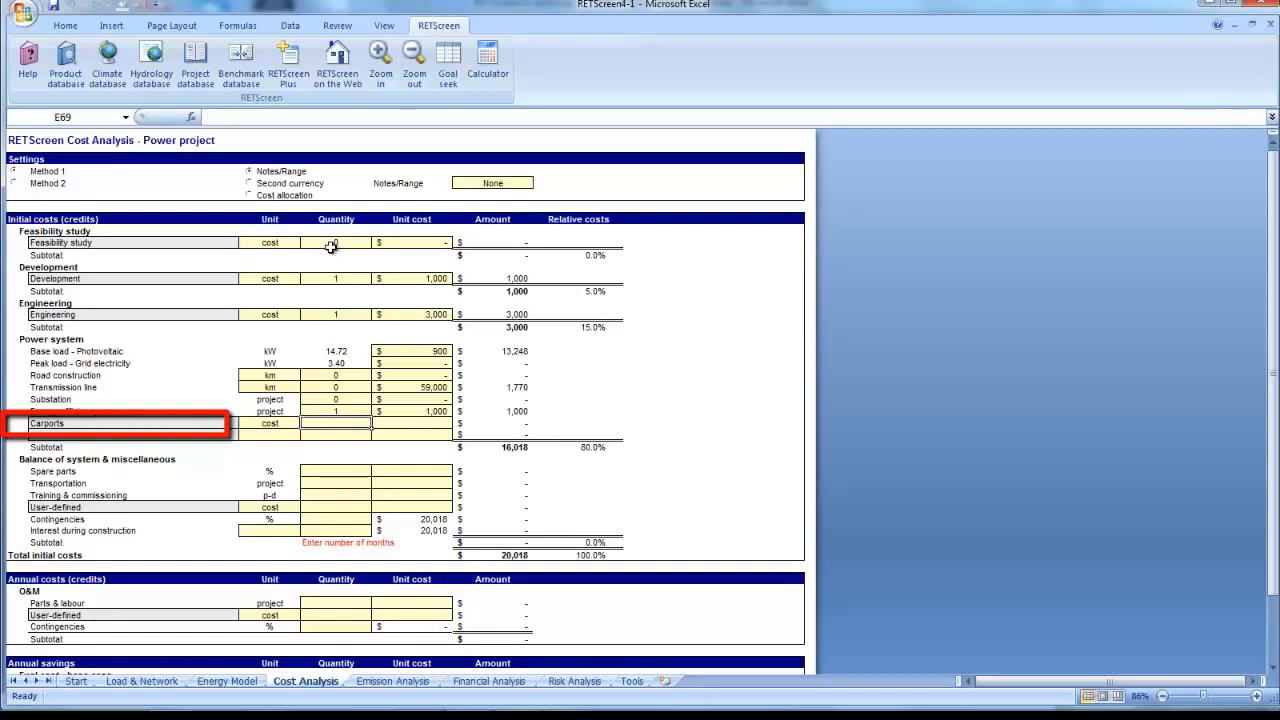
pyautogui.write('3')
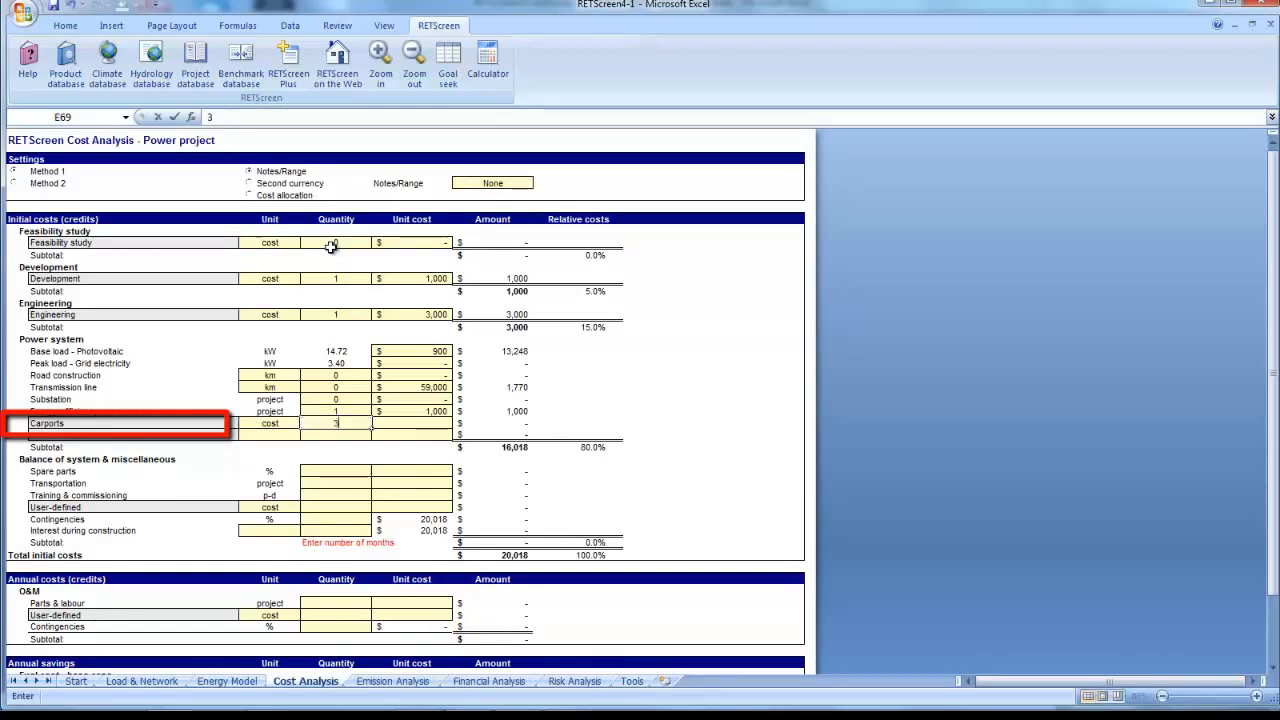
pyautogui.press('Return')
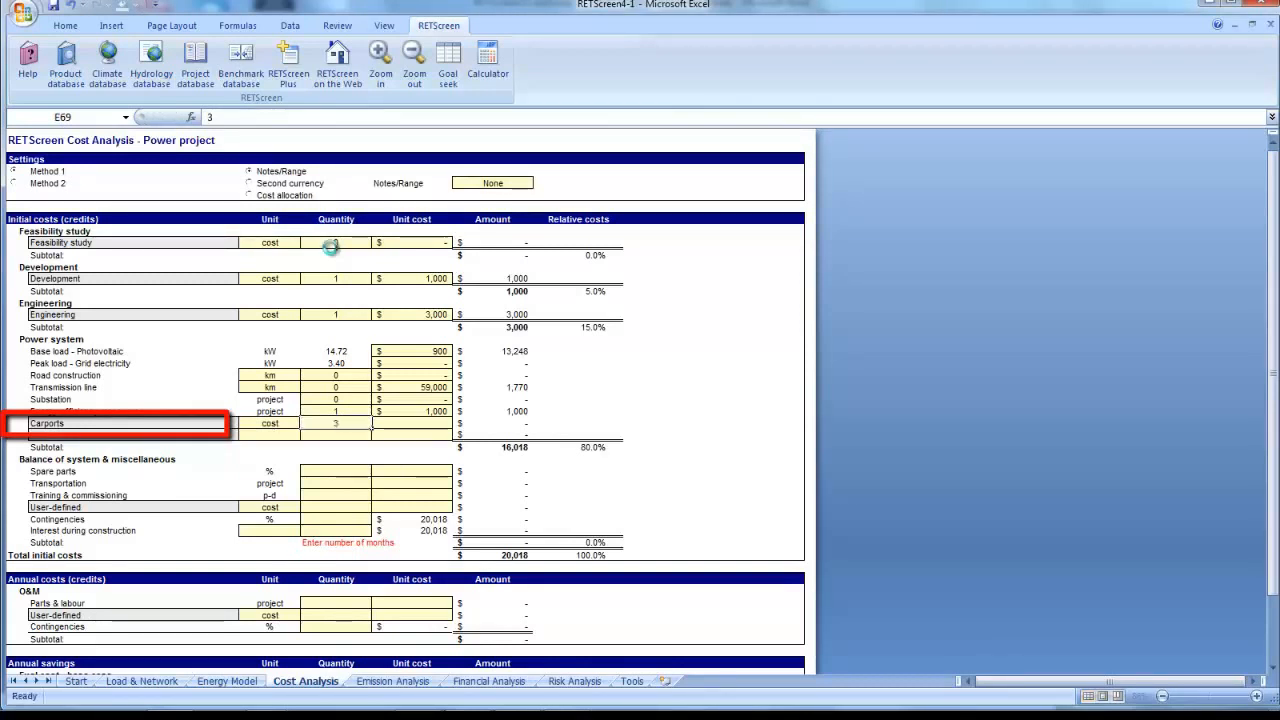
pyautogui.press('Up')
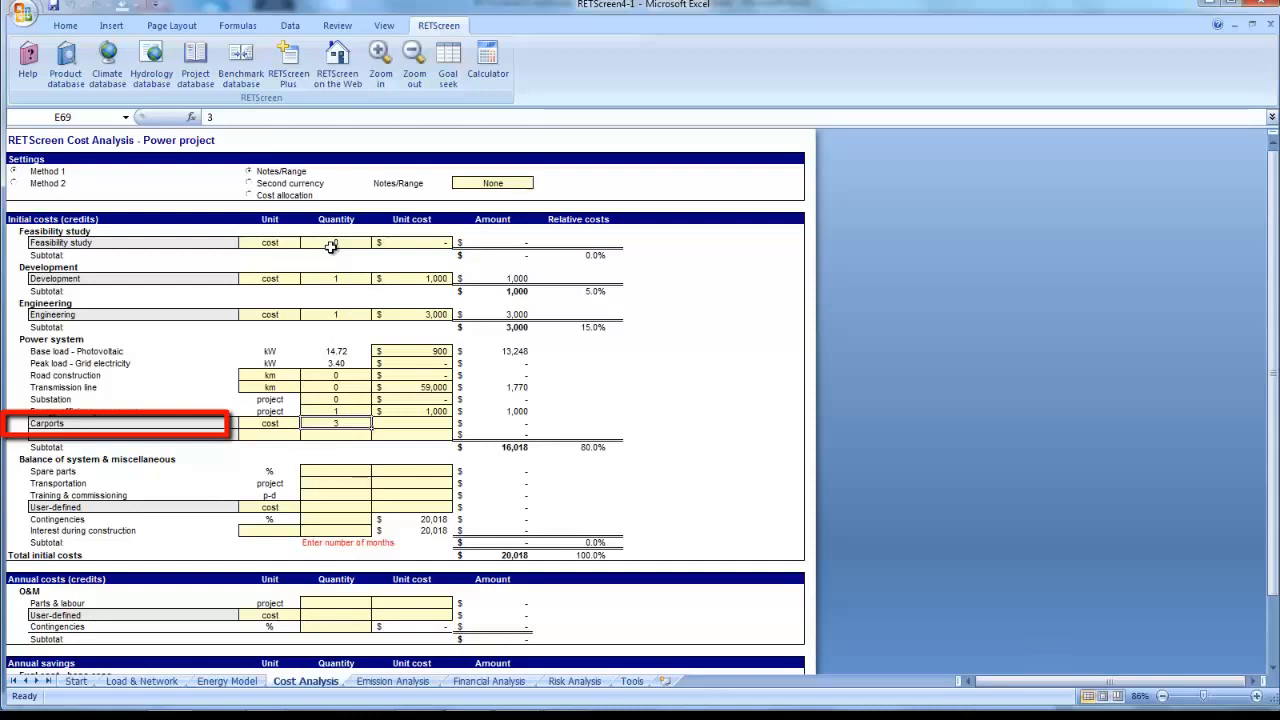
pyautogui.press('Tab')
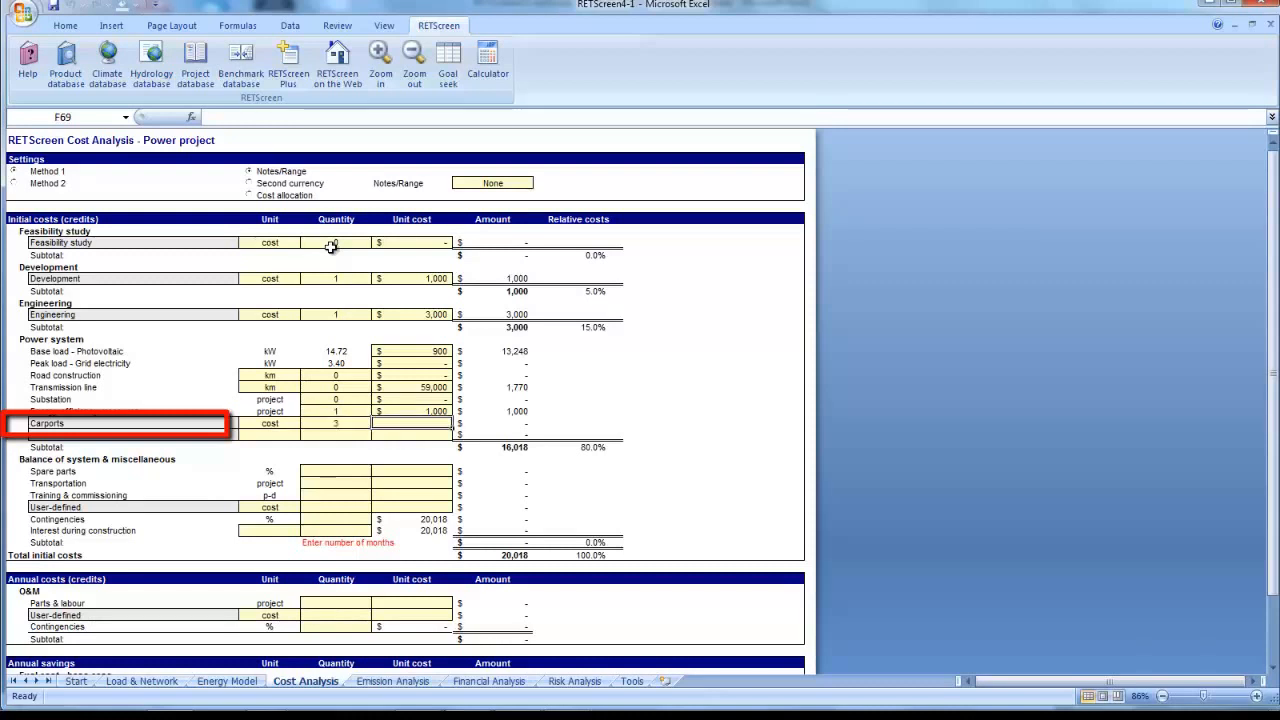
pyautogui.write('67')
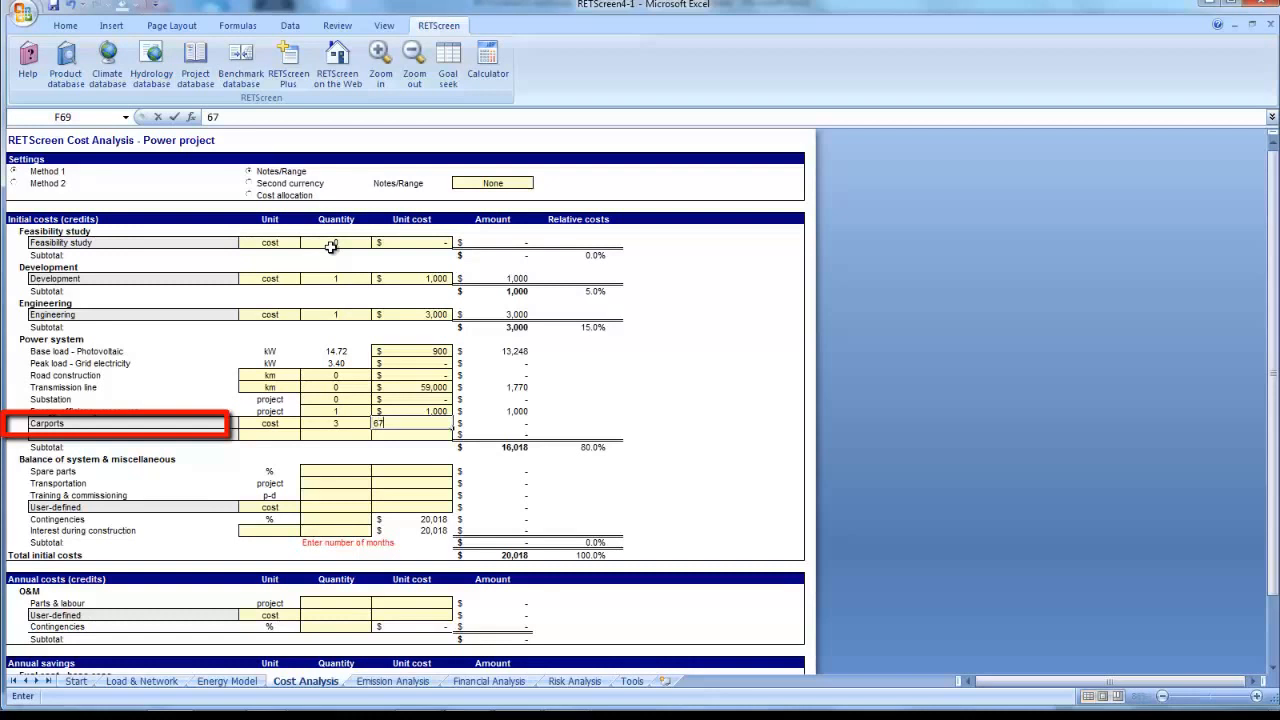
pyautogui.write('01')
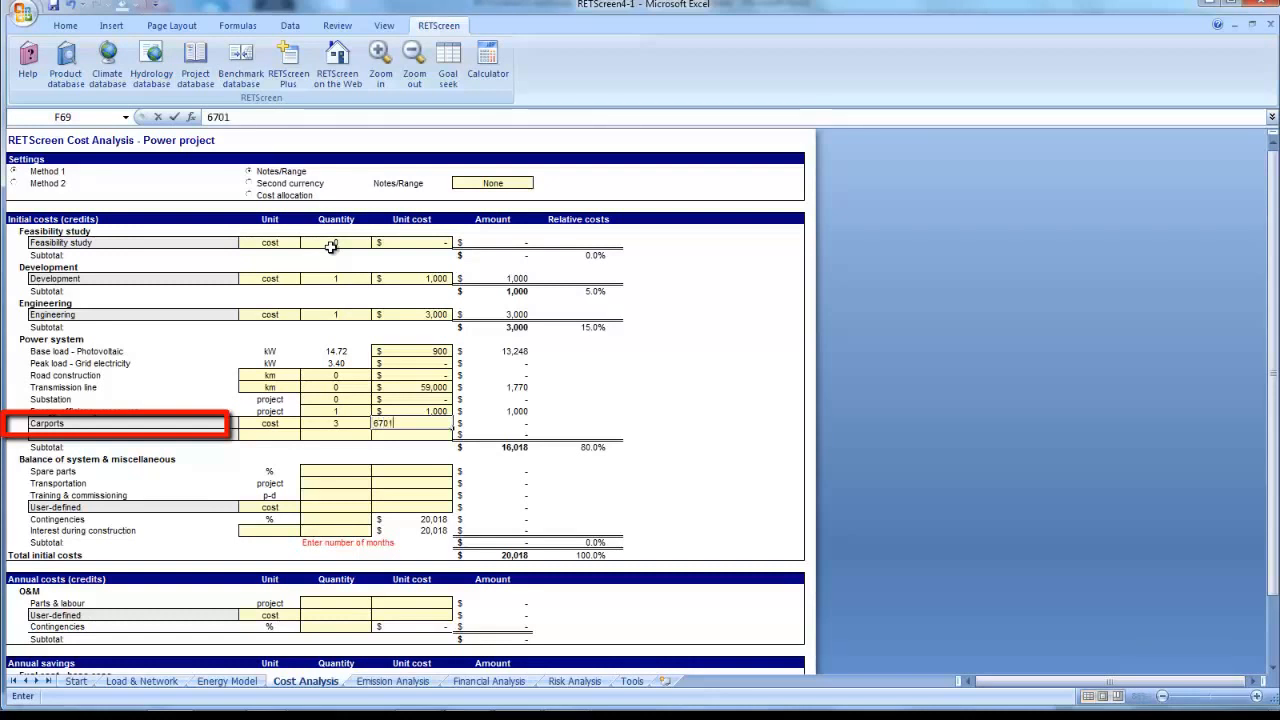
pyautogui.press('Return')
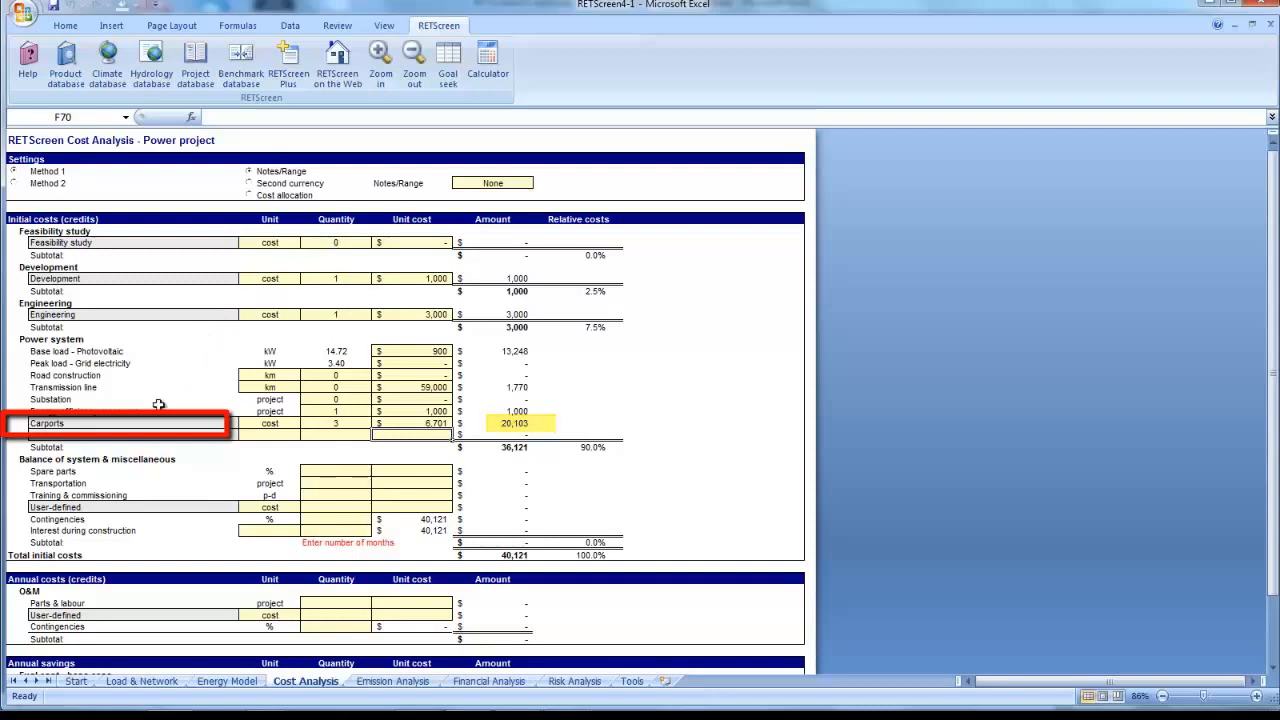
# - Name the blank row below Carports "Carport Engineering" and choose cost as its unit
pyautogui.click(140, 434)
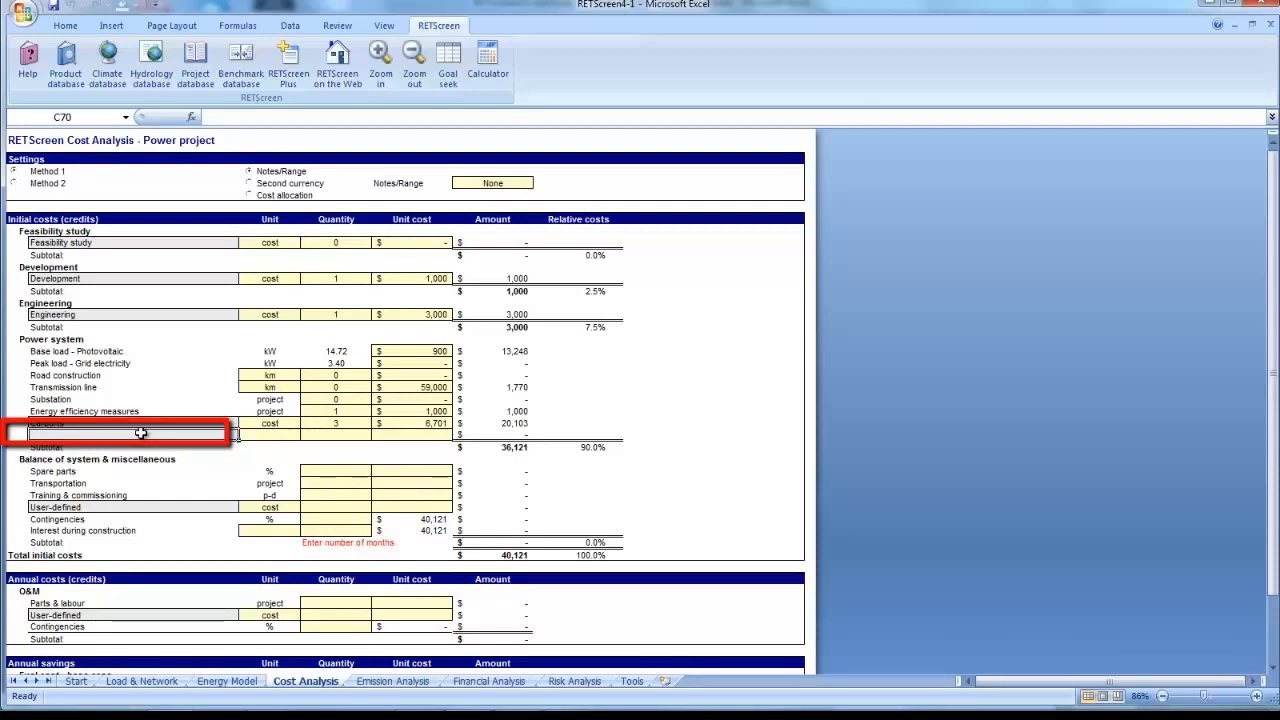
pyautogui.write('Carport Engineering')
pyautogui.press('Return')
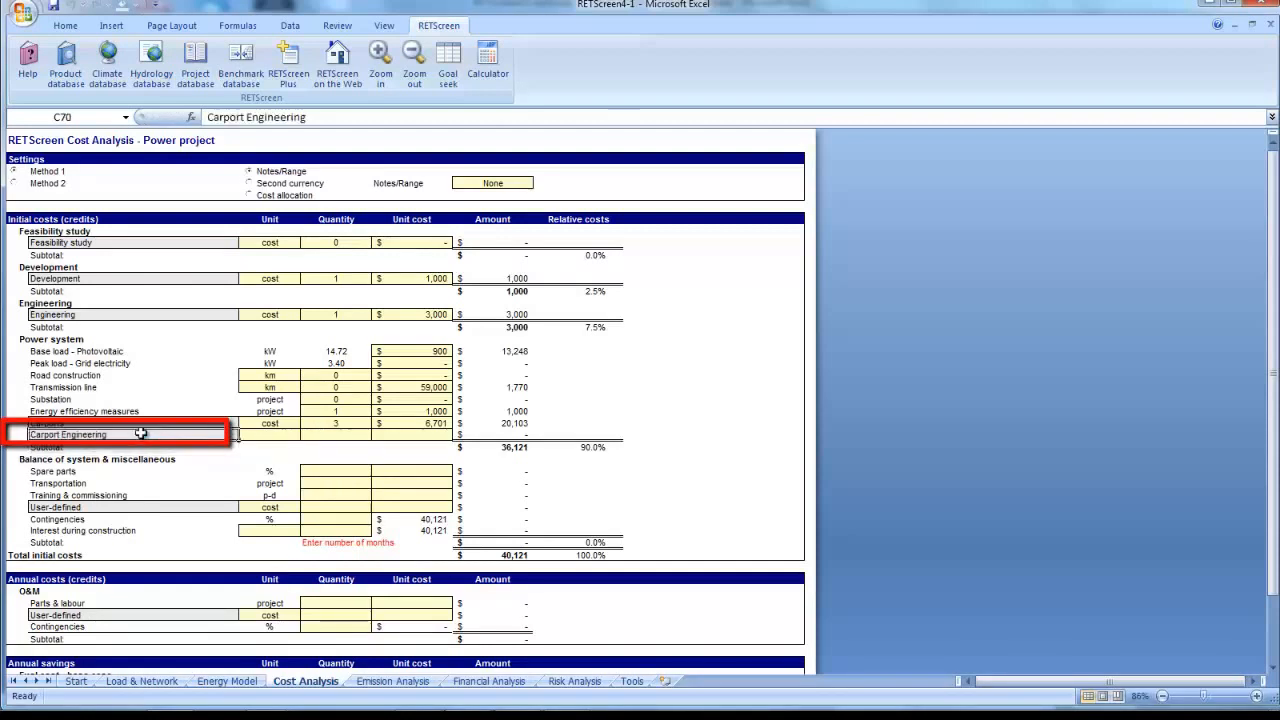
pyautogui.press('Tab')
pyautogui.click(306, 436)
pyautogui.click(293, 446)
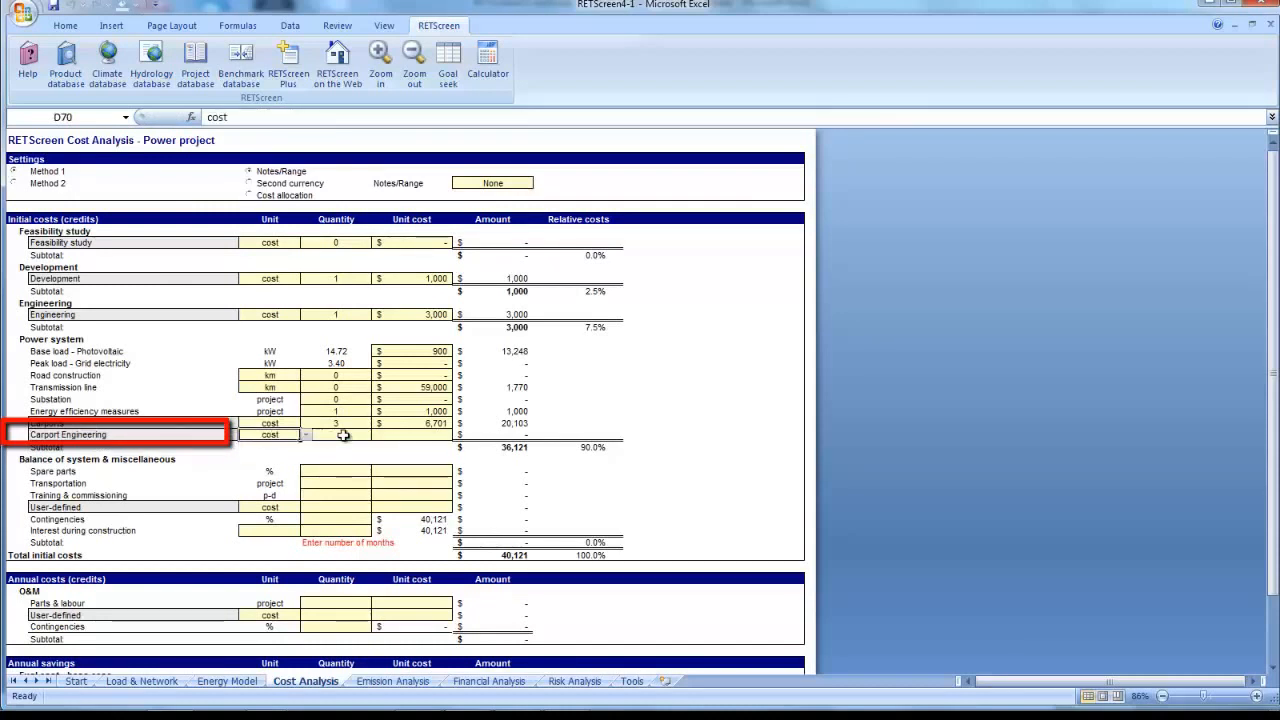
# - Set the Carport Engineering quantity to 1 and its unit cost to $1,696
pyautogui.press('Tab')
pyautogui.press('Tab')
pyautogui.write('=')
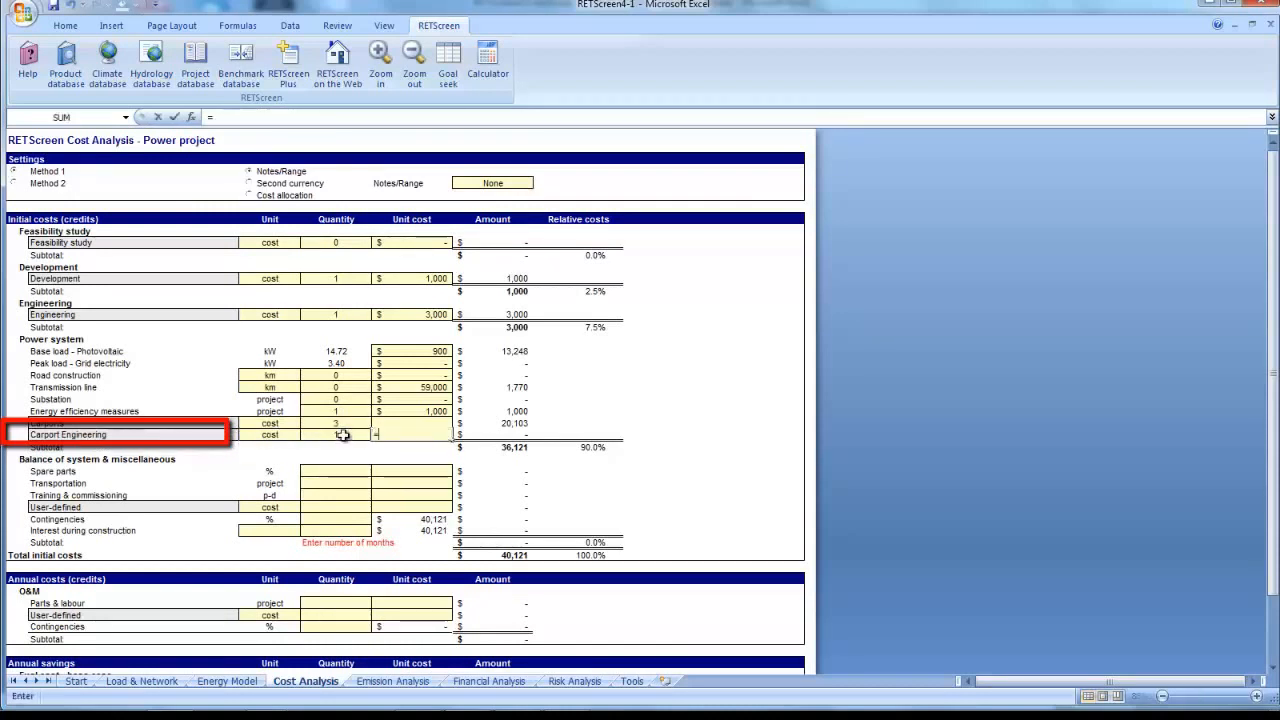
pyautogui.write('1696')
pyautogui.press('Return')
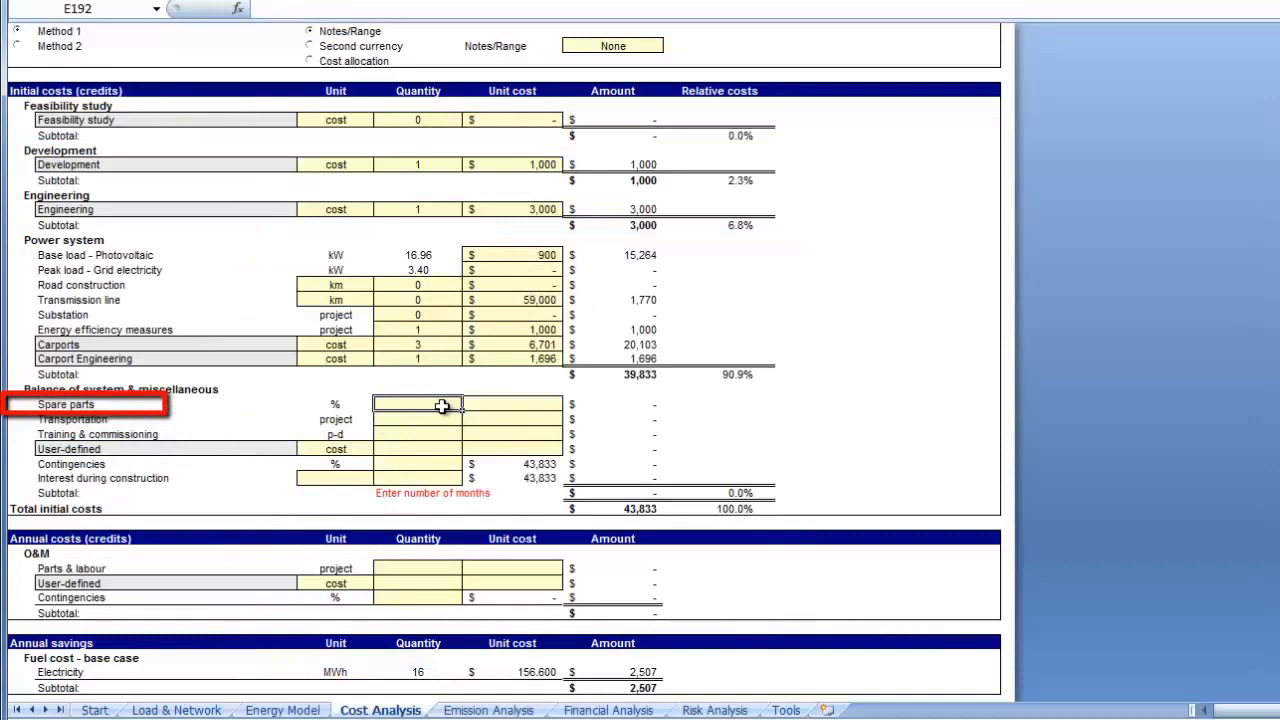
# - Set the spare parts quantity to 100% and its unit cost to $100
pyautogui.write('100')
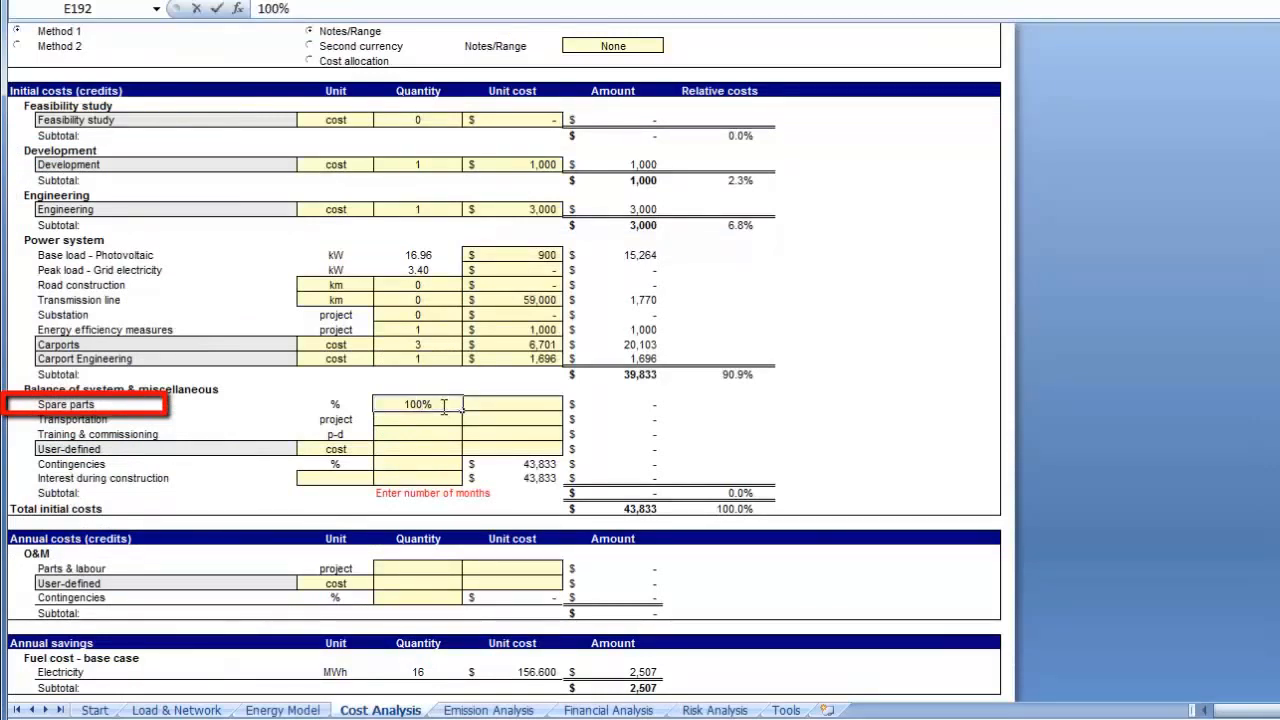
pyautogui.press('Return')
pyautogui.click(443, 405)
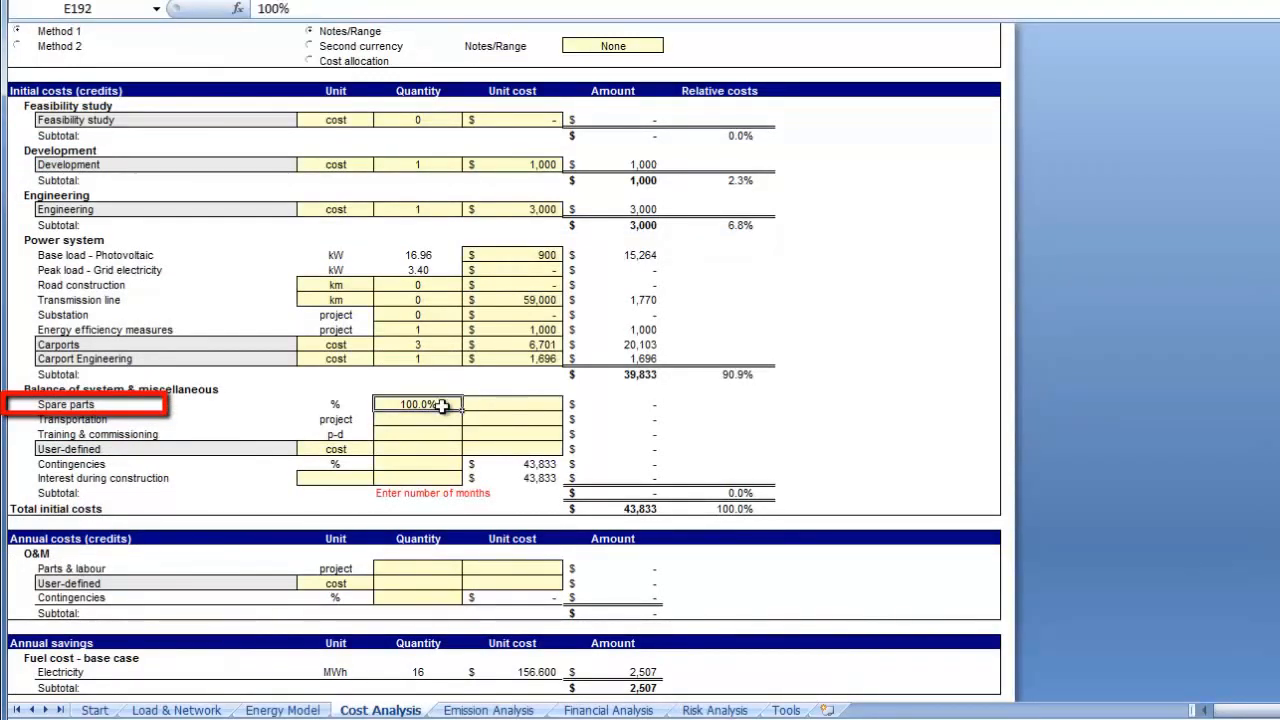
pyautogui.press('Tab')
pyautogui.write('100')
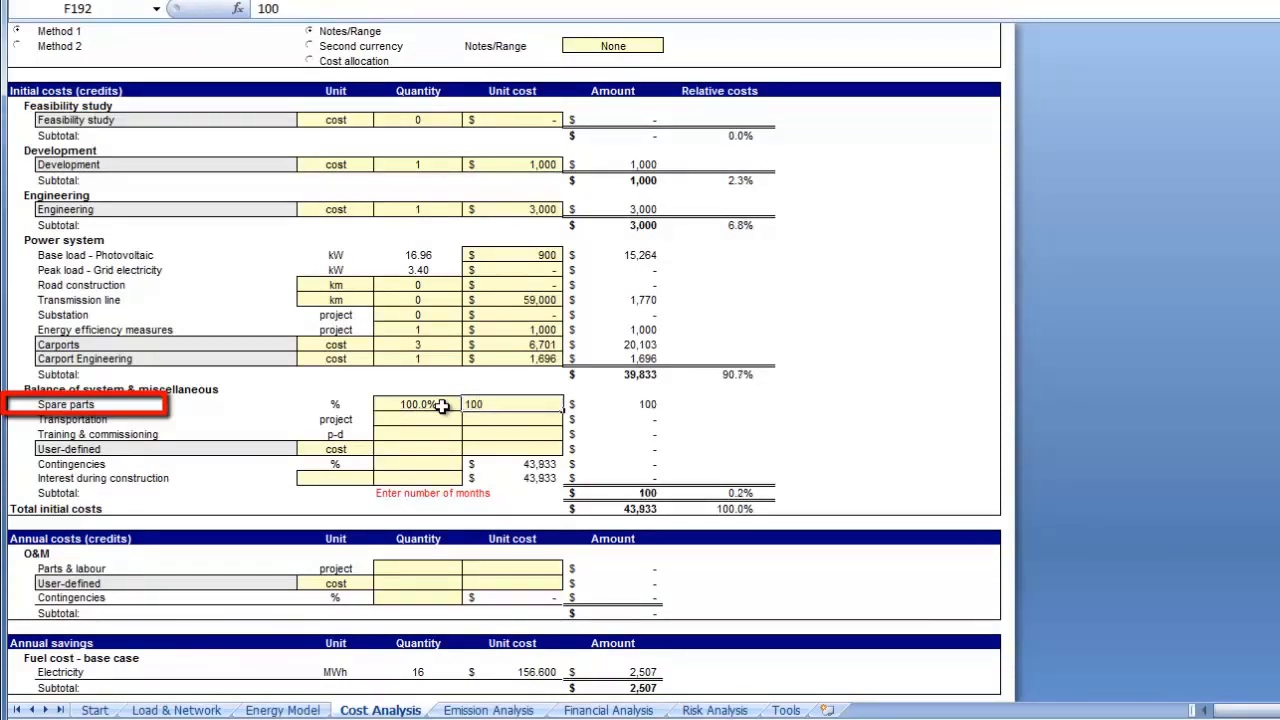
pyautogui.press('Return')
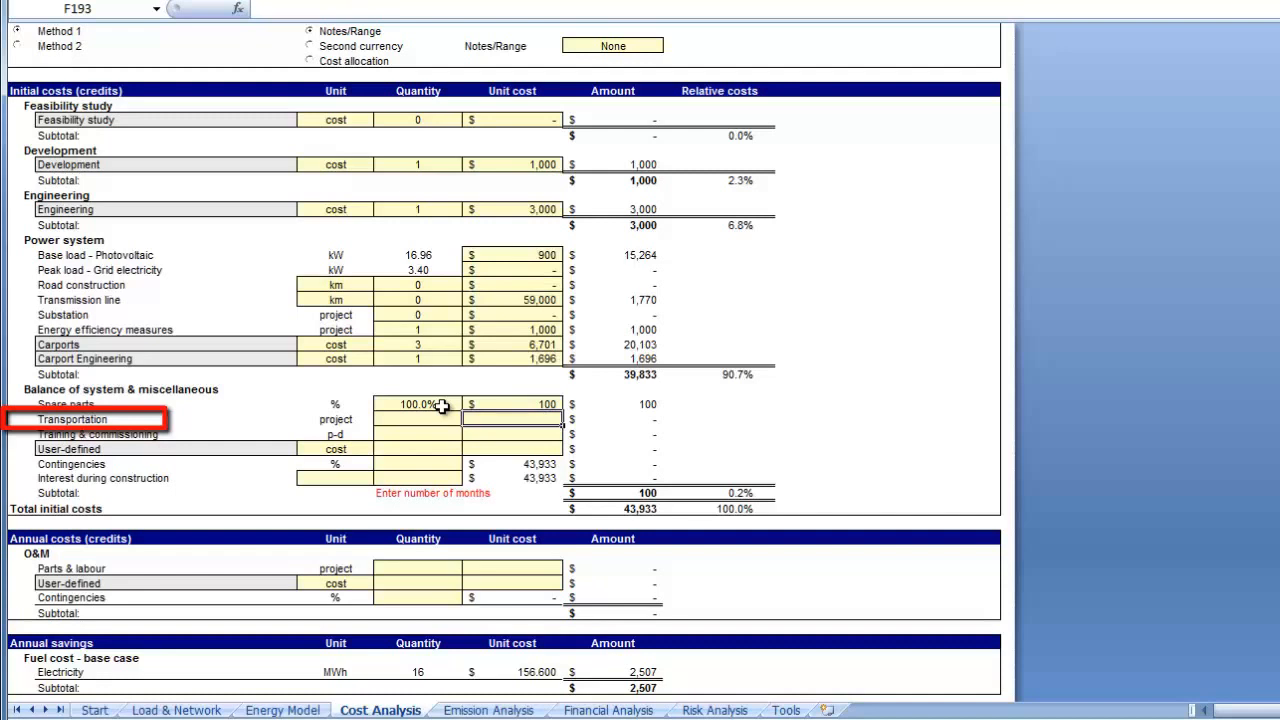
# - Set the transportation quantity to 1 and its unit cost to the formula =800+600+200
pyautogui.press('Left')
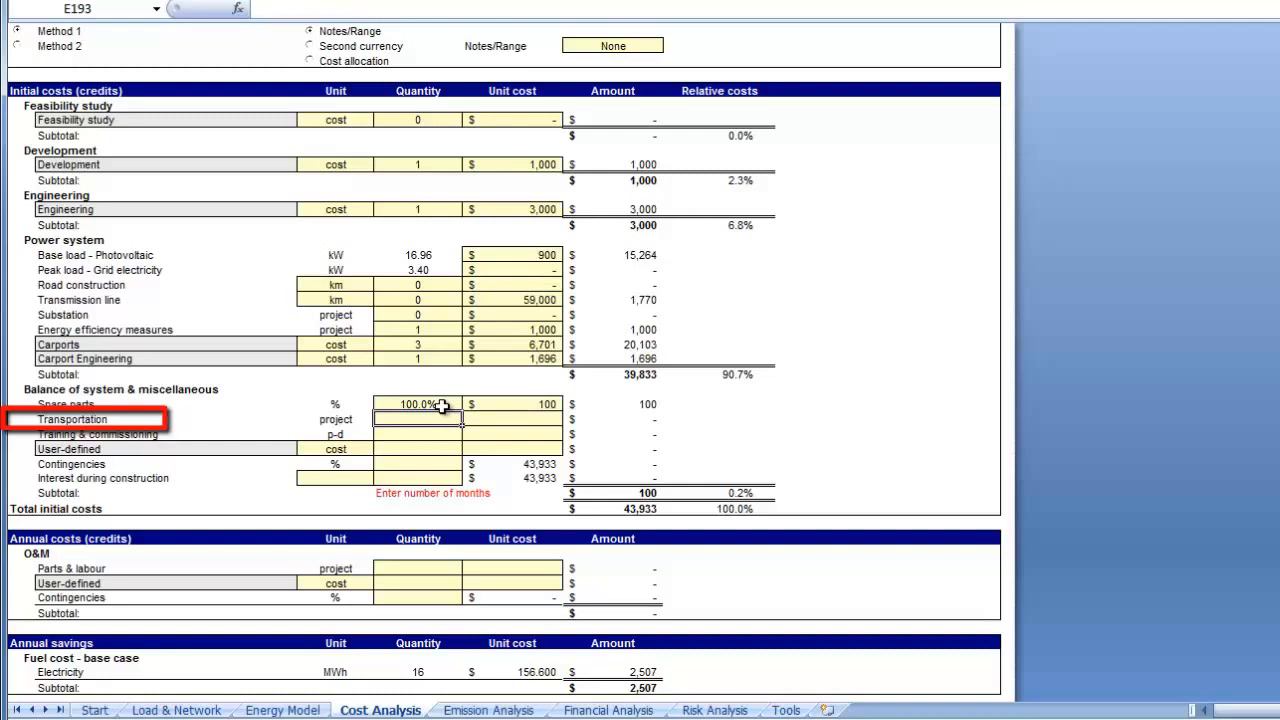
pyautogui.write('1')
pyautogui.press('Return')
pyautogui.press('Up')
pyautogui.press('Right')
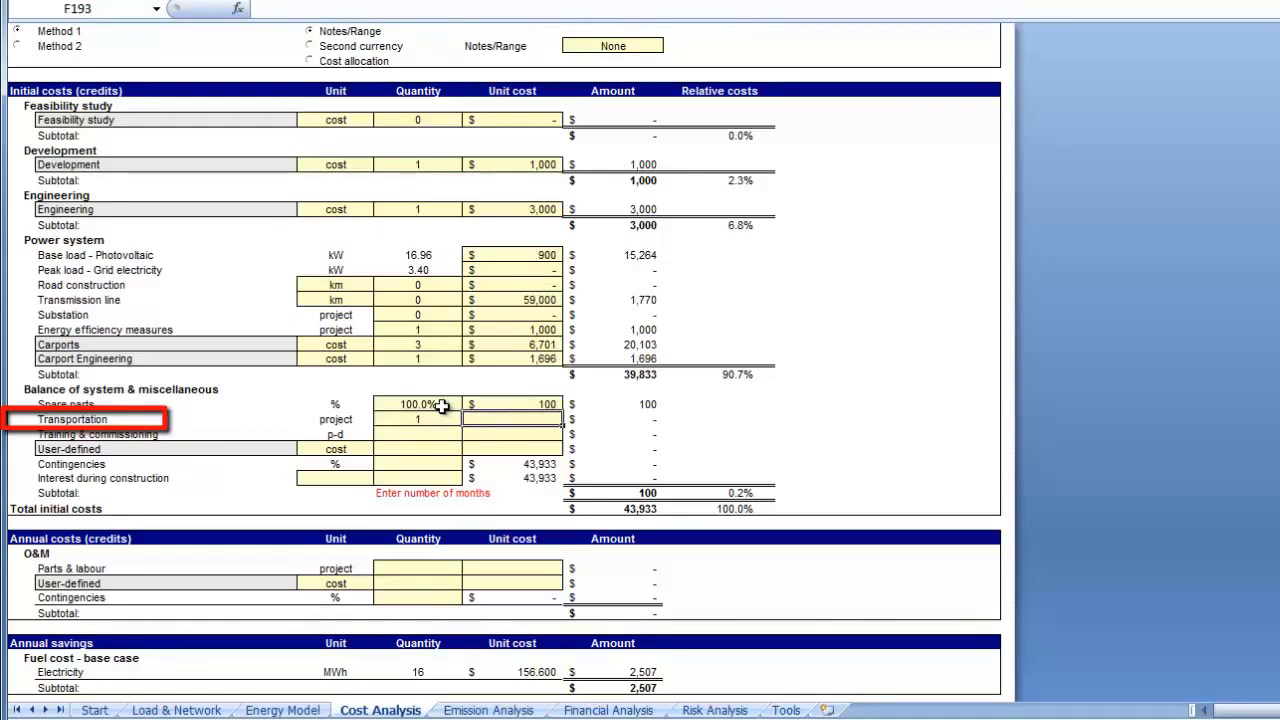
pyautogui.write('=')
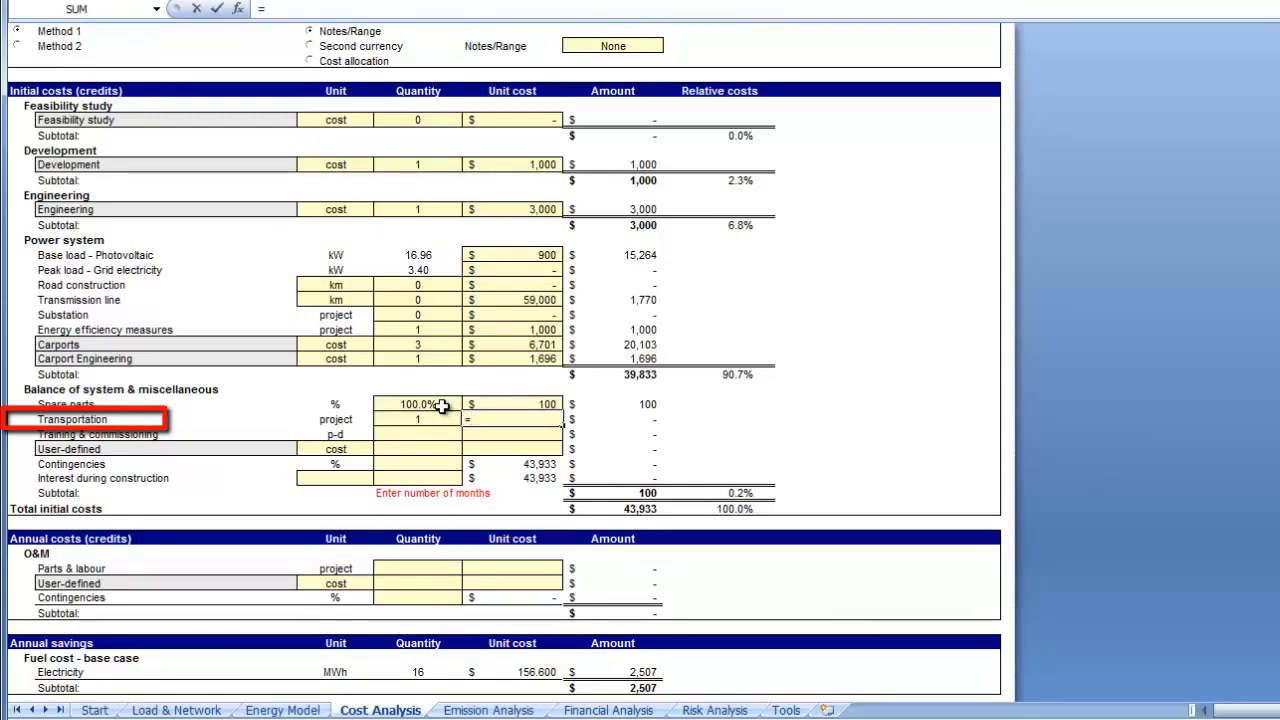
pyautogui.write('800')
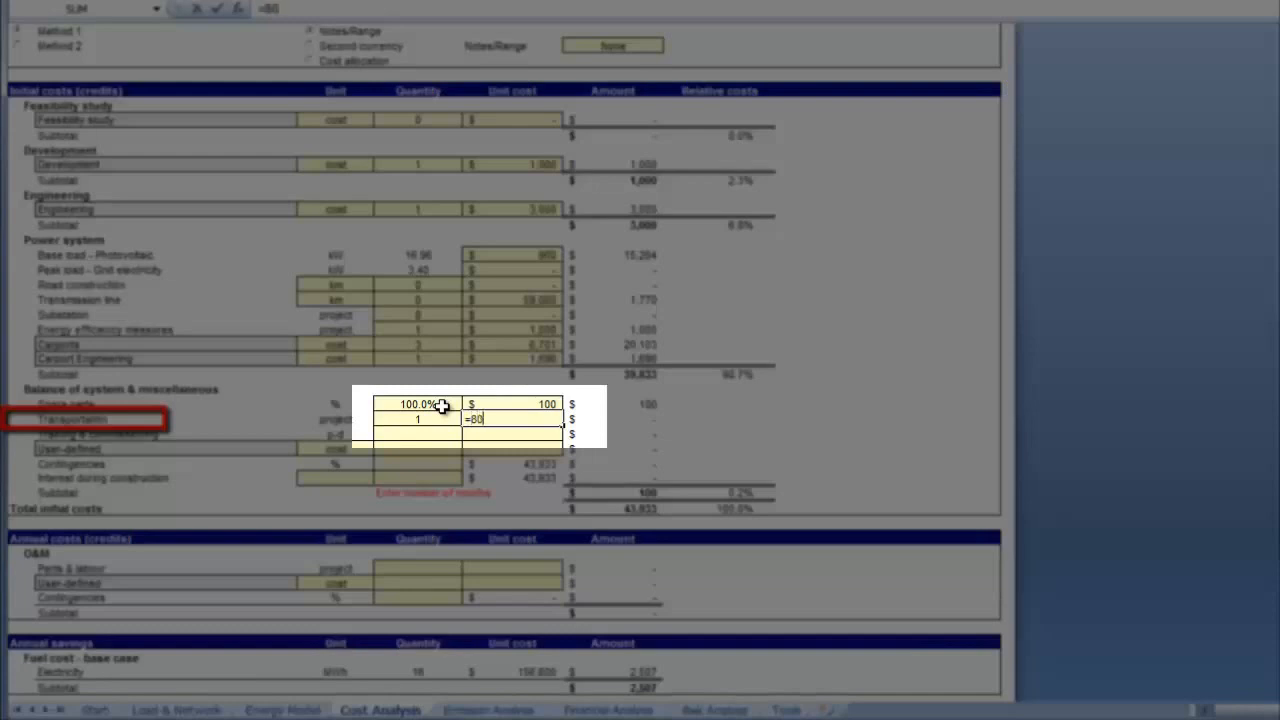
pyautogui.write('+600+200')
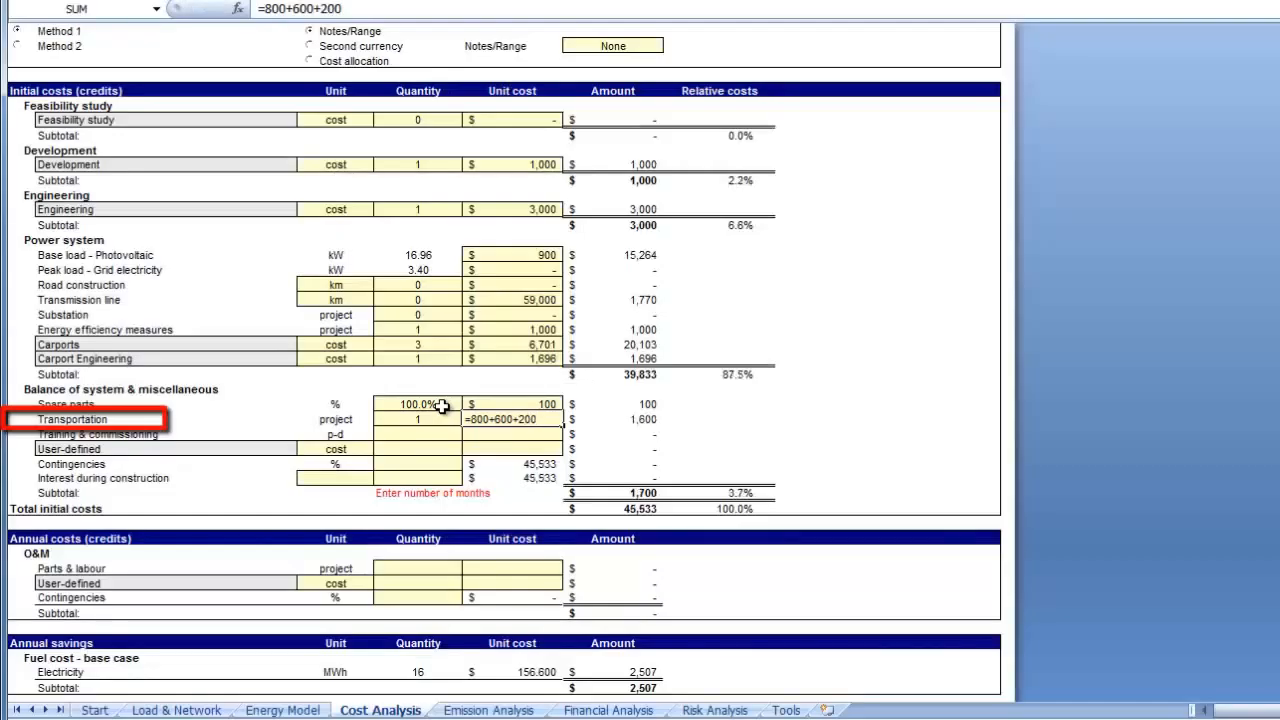
pyautogui.press('Return')
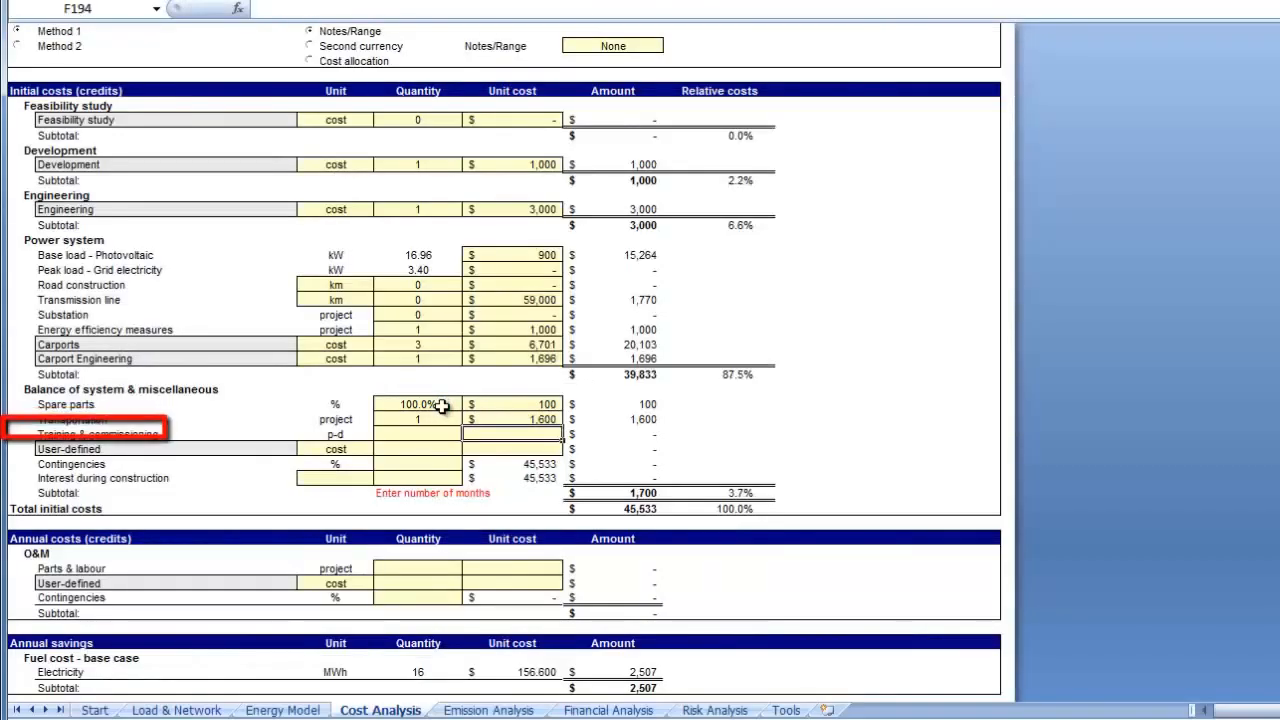
# - Set the training and commissioning quantity to 3 person-days and its unit cost to $400
pyautogui.press('Left')
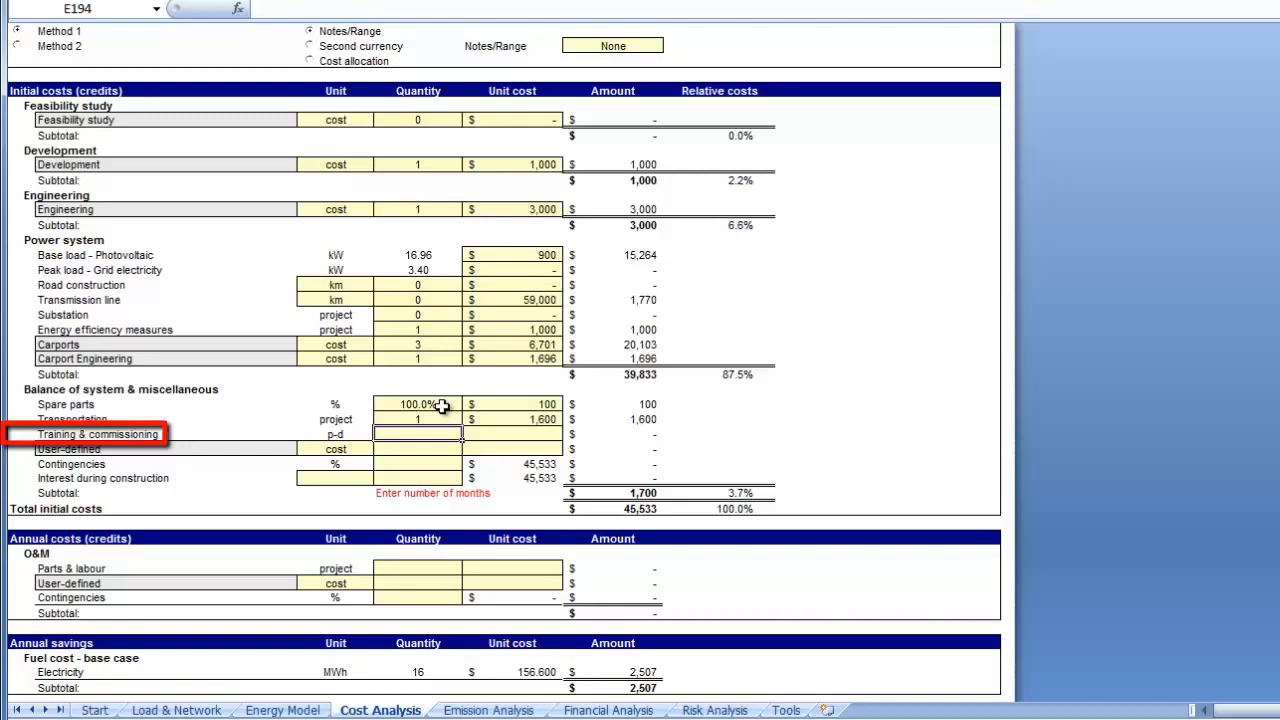
pyautogui.write('3')
pyautogui.press('Return')
pyautogui.press('Up')
pyautogui.press('Right')
pyautogui.write('400')
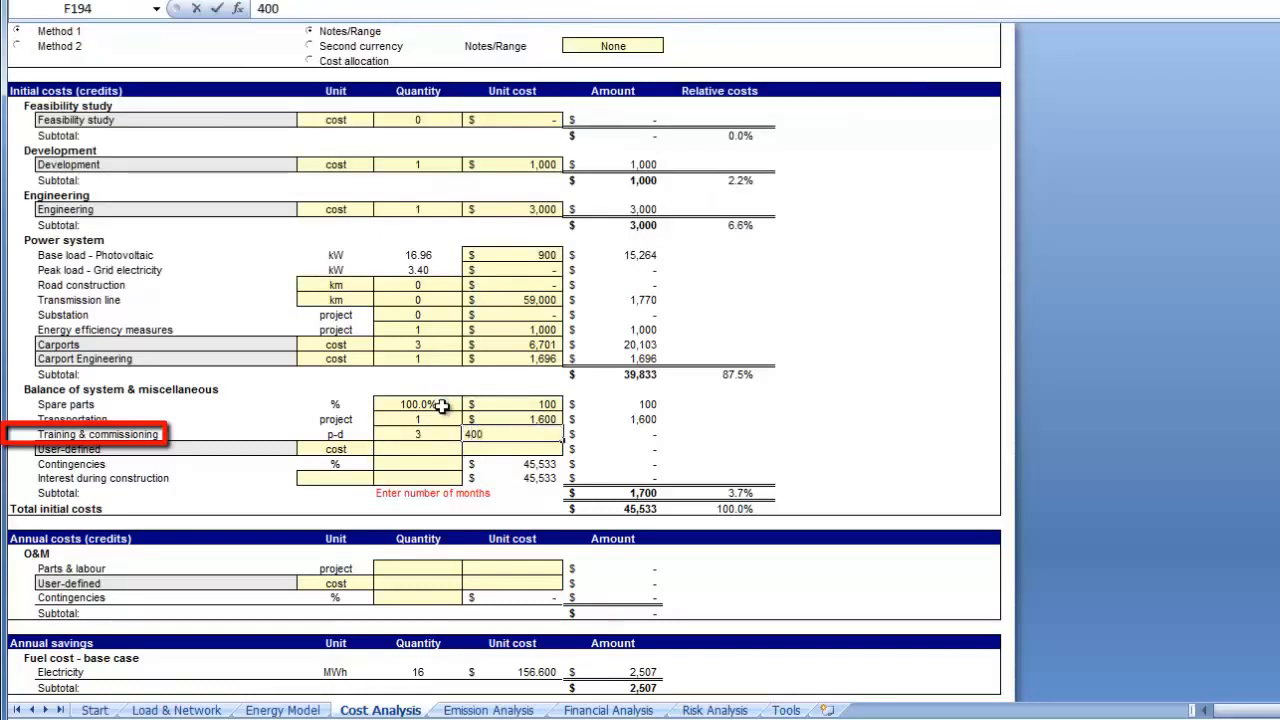
pyautogui.press('Return')
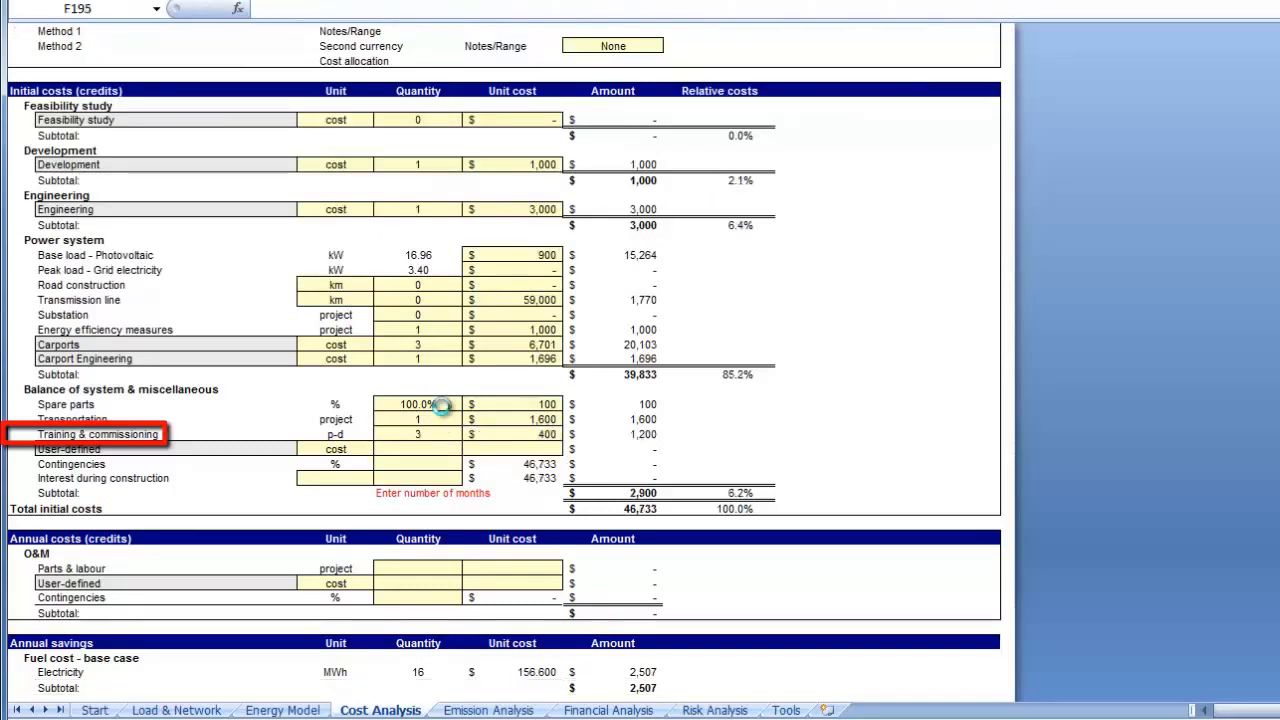
pyautogui.press('Left')
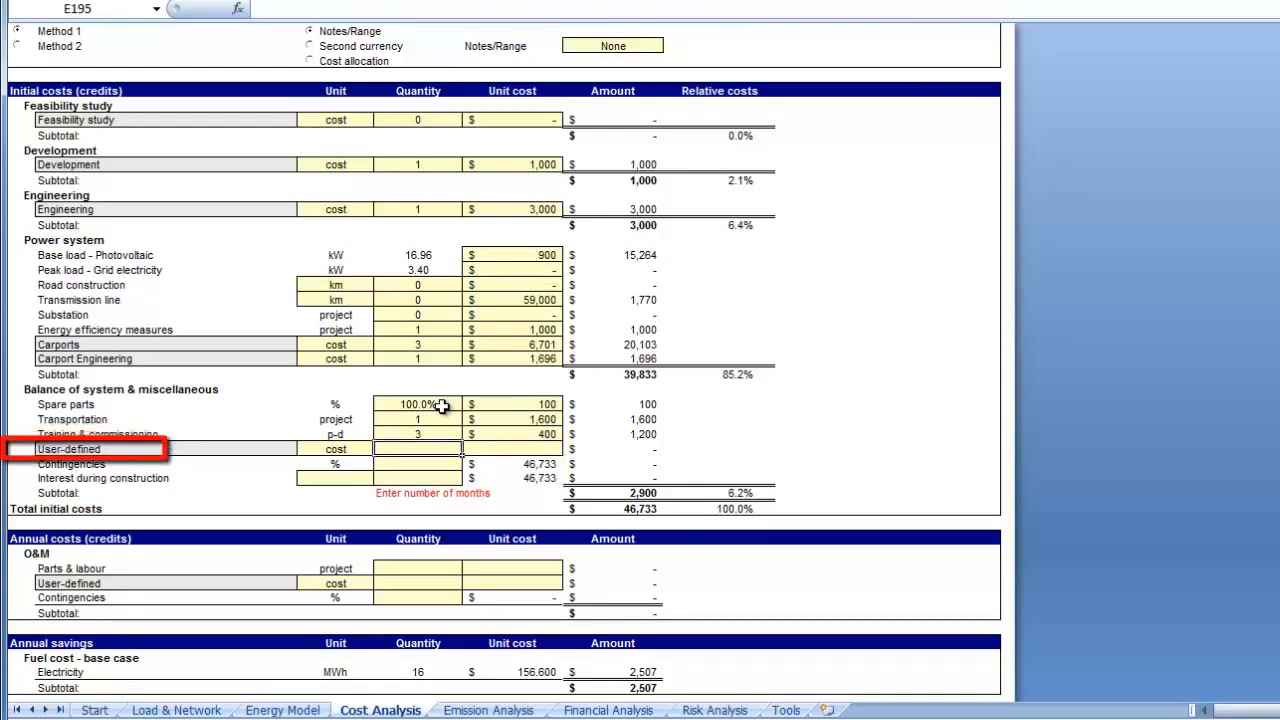
# - Rename the user-defined cost item under Balance of system & miscellaneous to Inverter
pyautogui.press('Left')
pyautogui.press('Left')
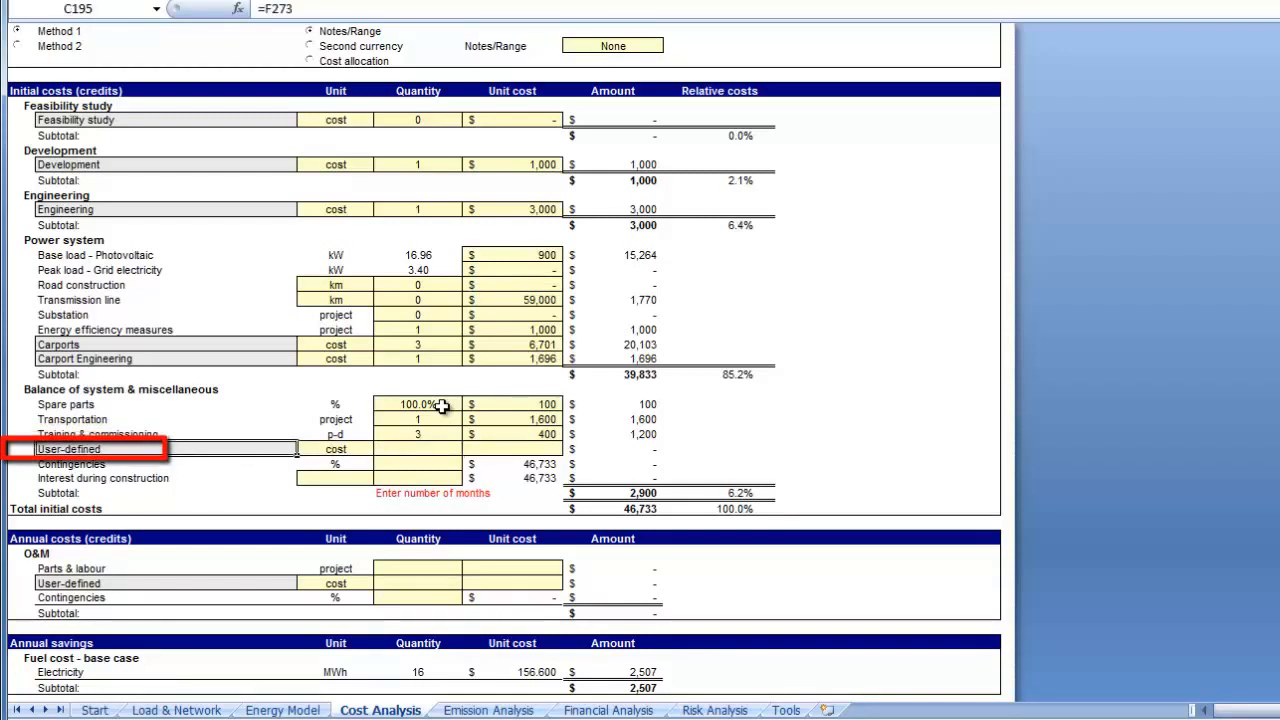
pyautogui.write('Inver')
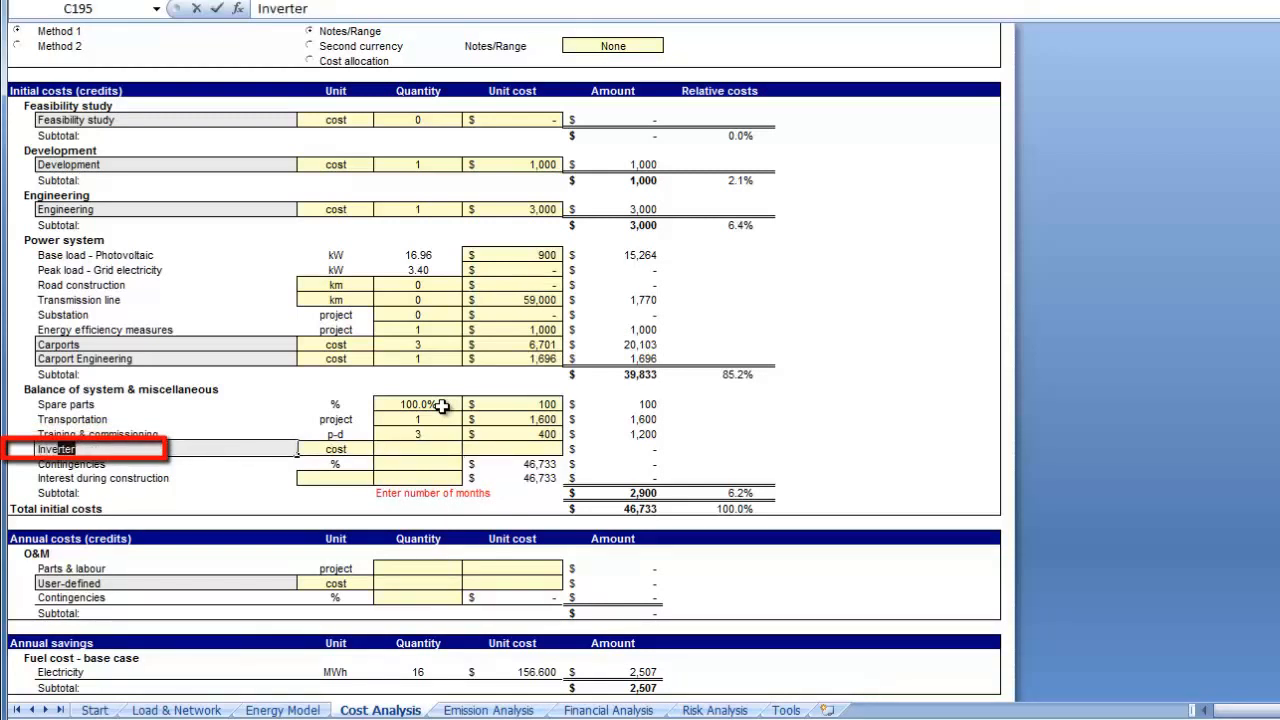
pyautogui.write('ter')
pyautogui.press('Tab')
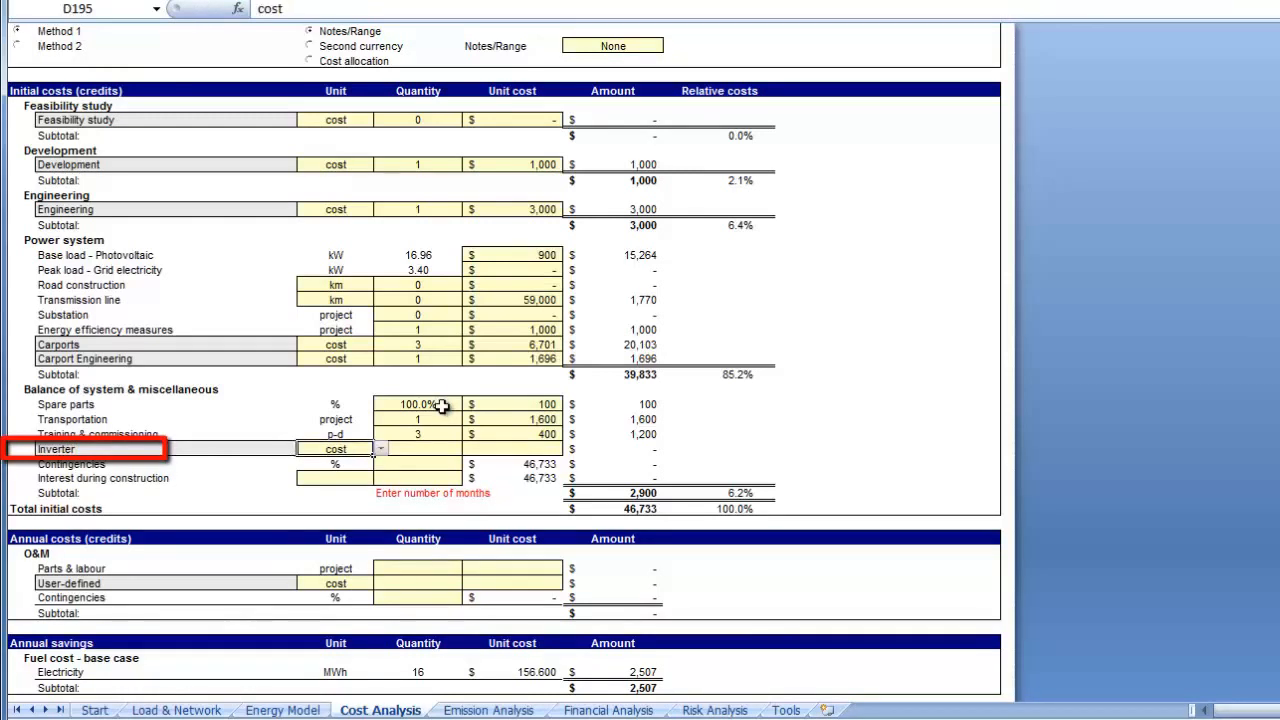
# - Set the inverter quantity to 1 and its unit cost to the formula =5815+600
pyautogui.press('Tab')
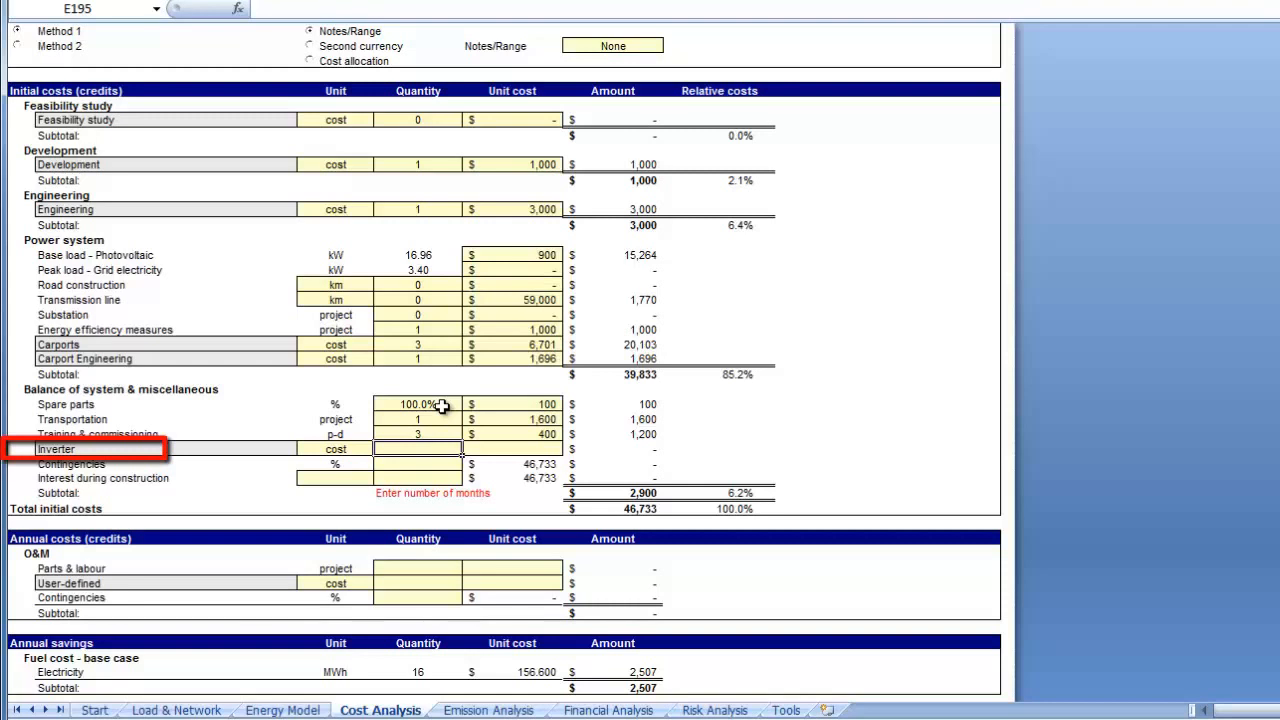
pyautogui.write('1')
pyautogui.press('Tab')
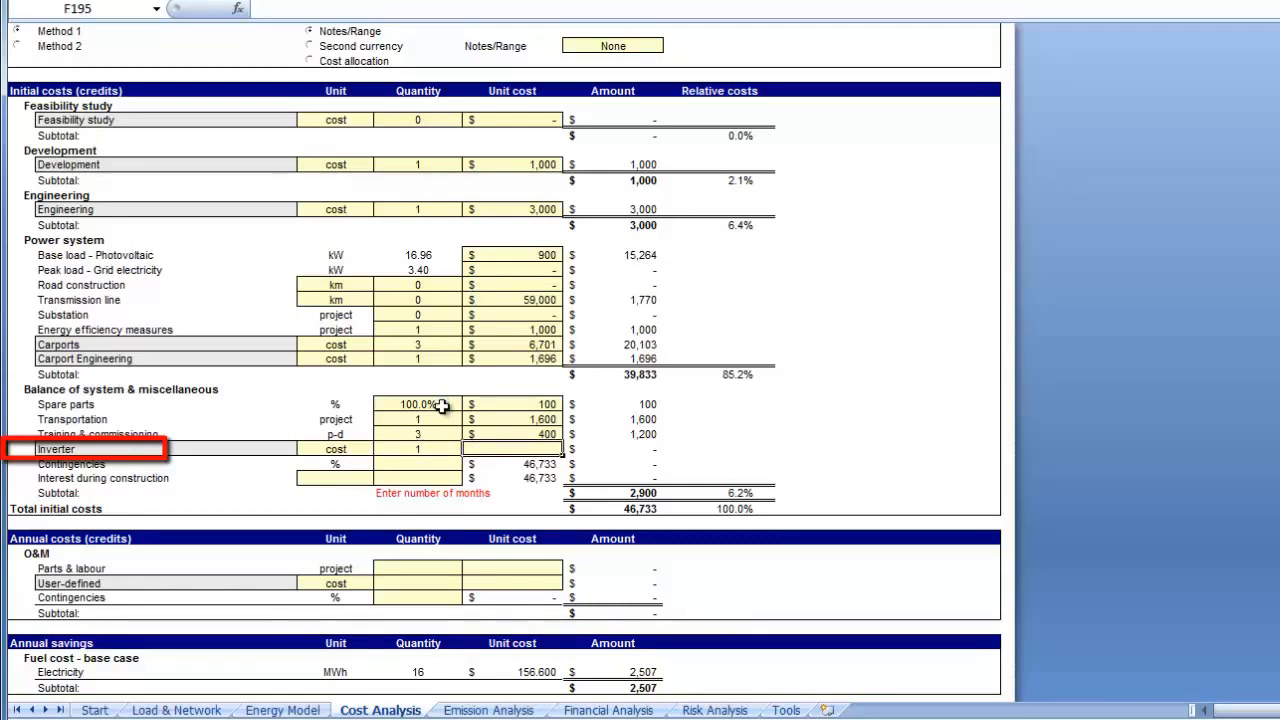
pyautogui.write('=')
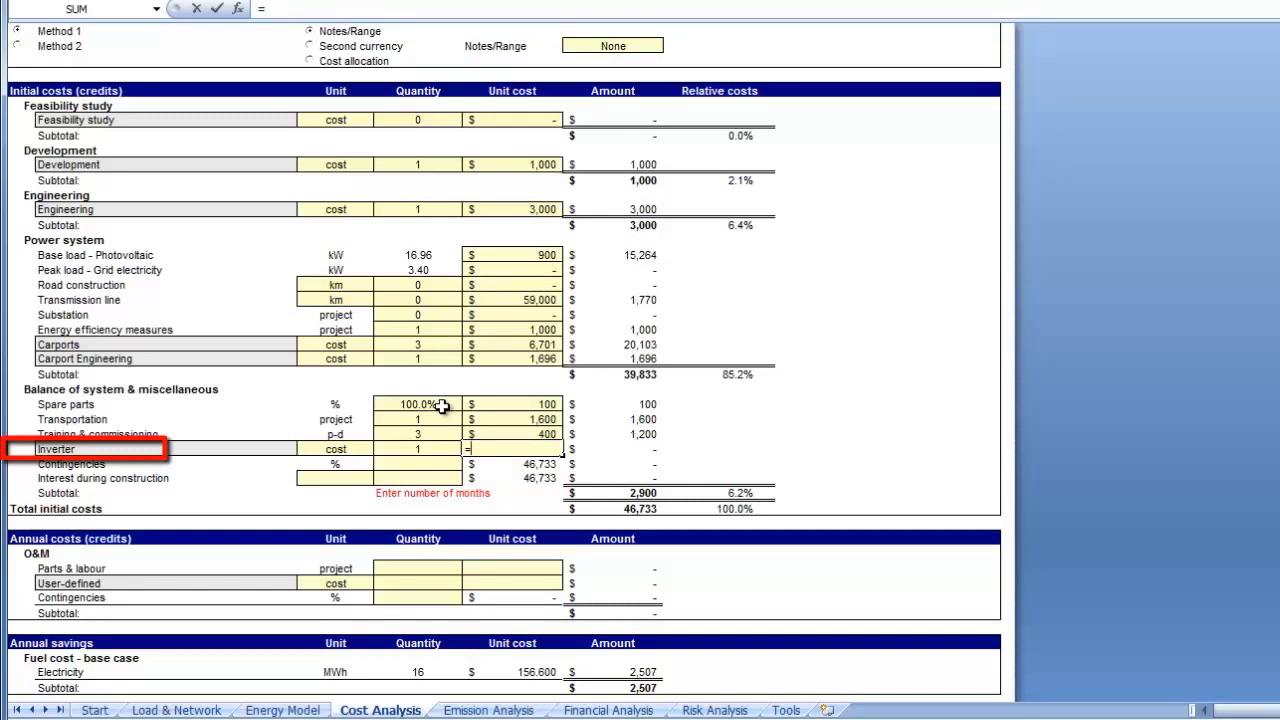
pyautogui.write('5815+600')
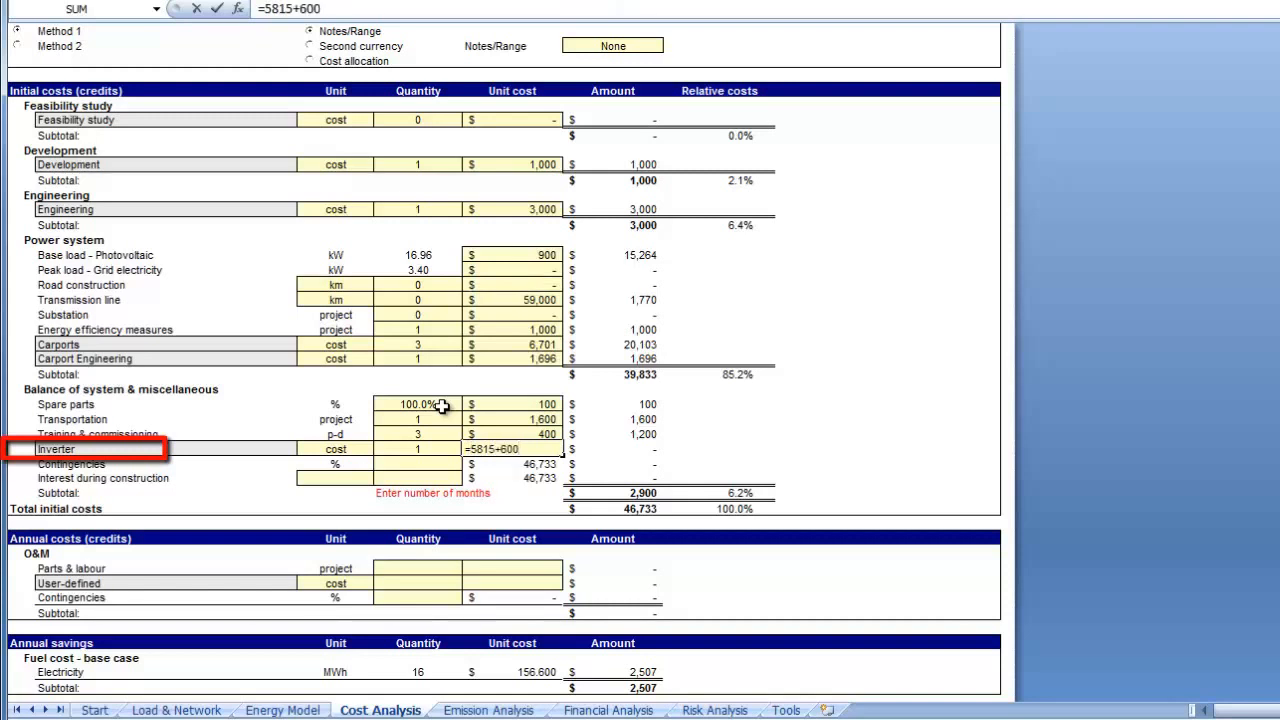
pyautogui.press('Return')
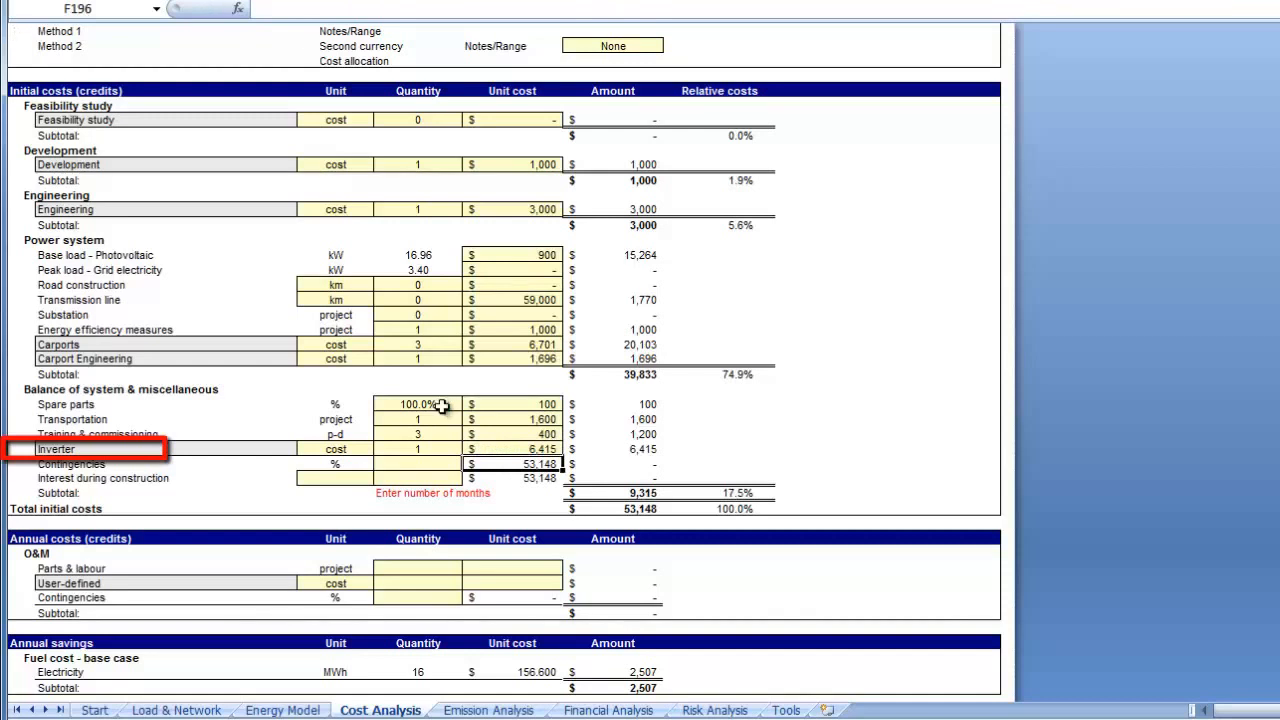
# - Set the contingencies for the initial costs to 10%
pyautogui.press('Left')
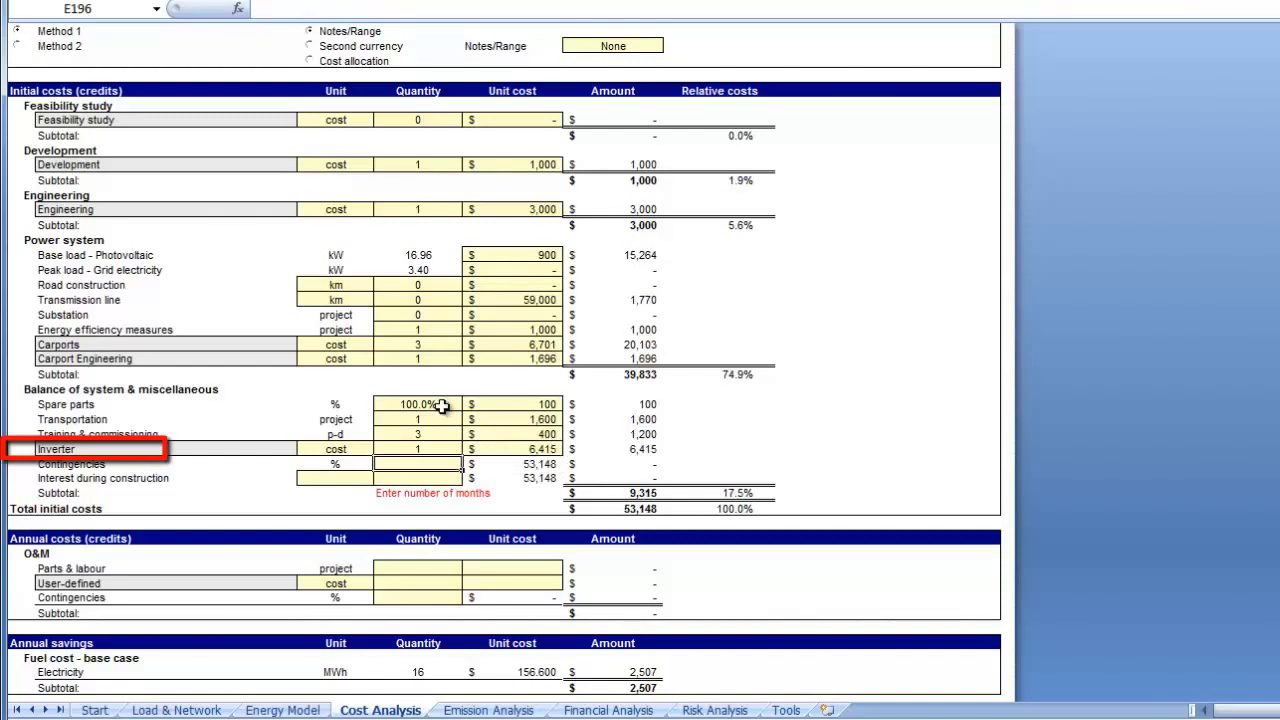
pyautogui.write('10%')
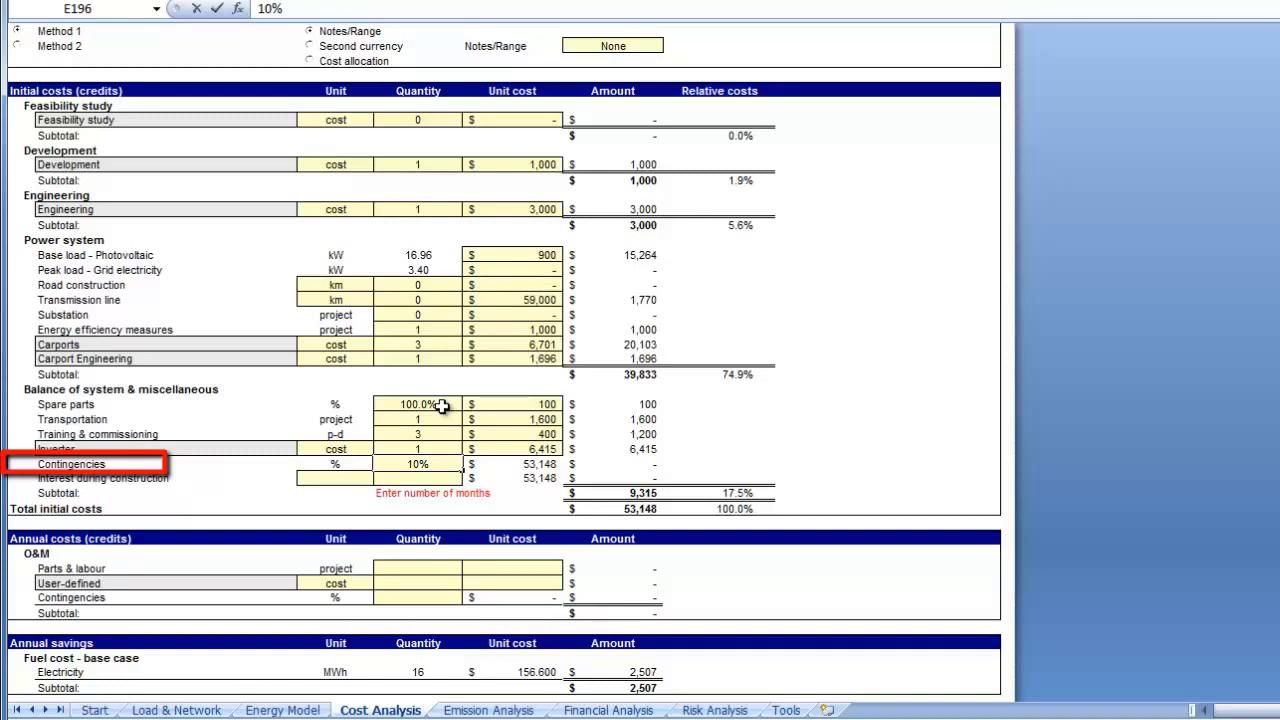
pyautogui.press('Return')
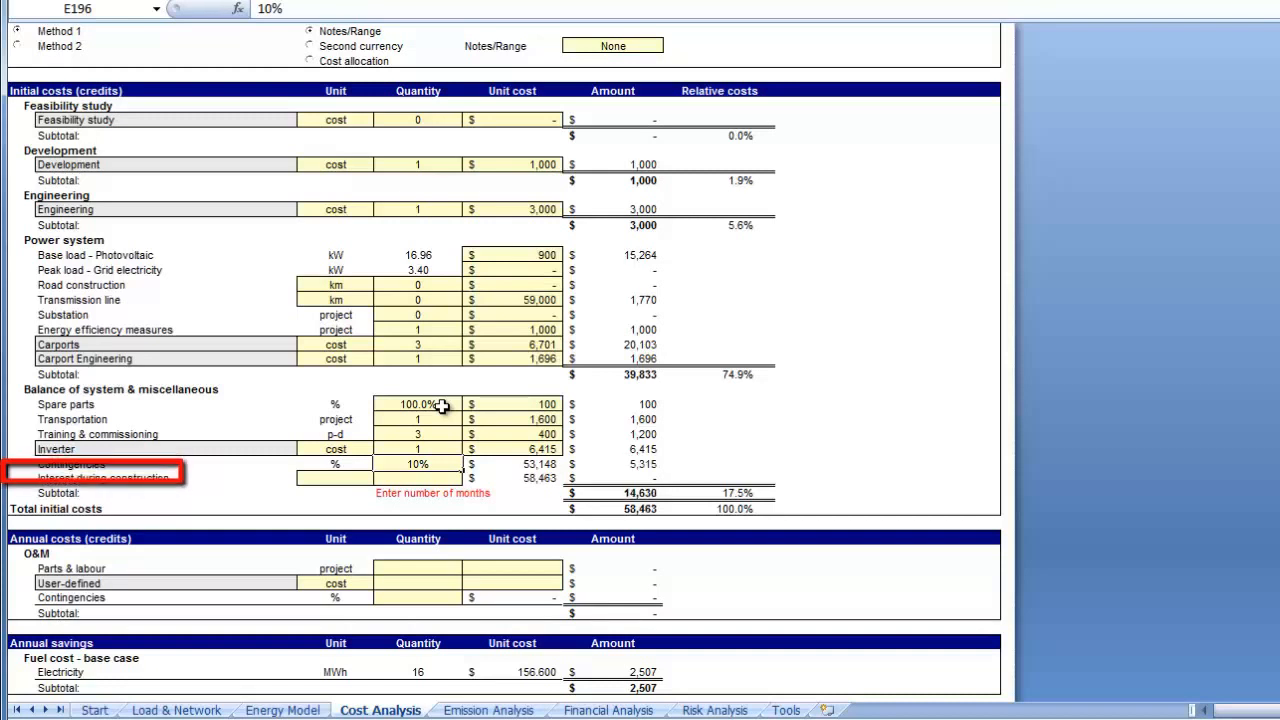
# - Set the interest during construction to a rate of 2.25% over 1 month
pyautogui.press('Down')
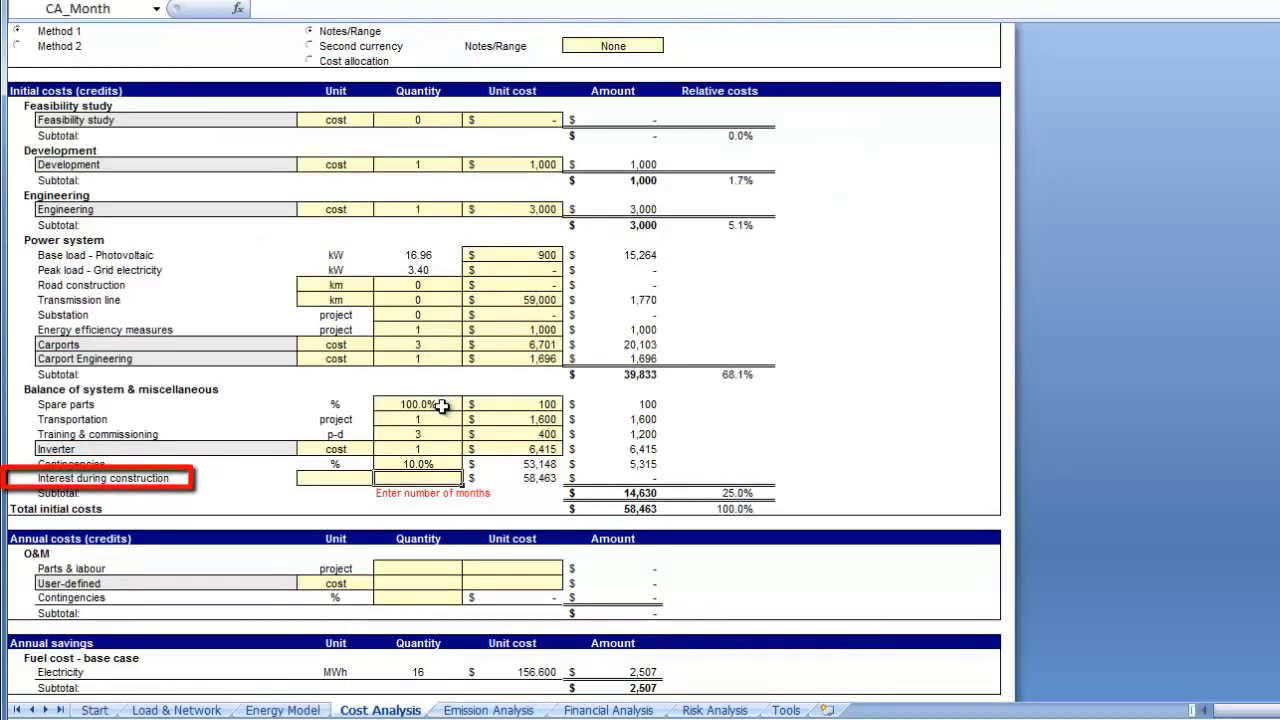
pyautogui.press('Left')
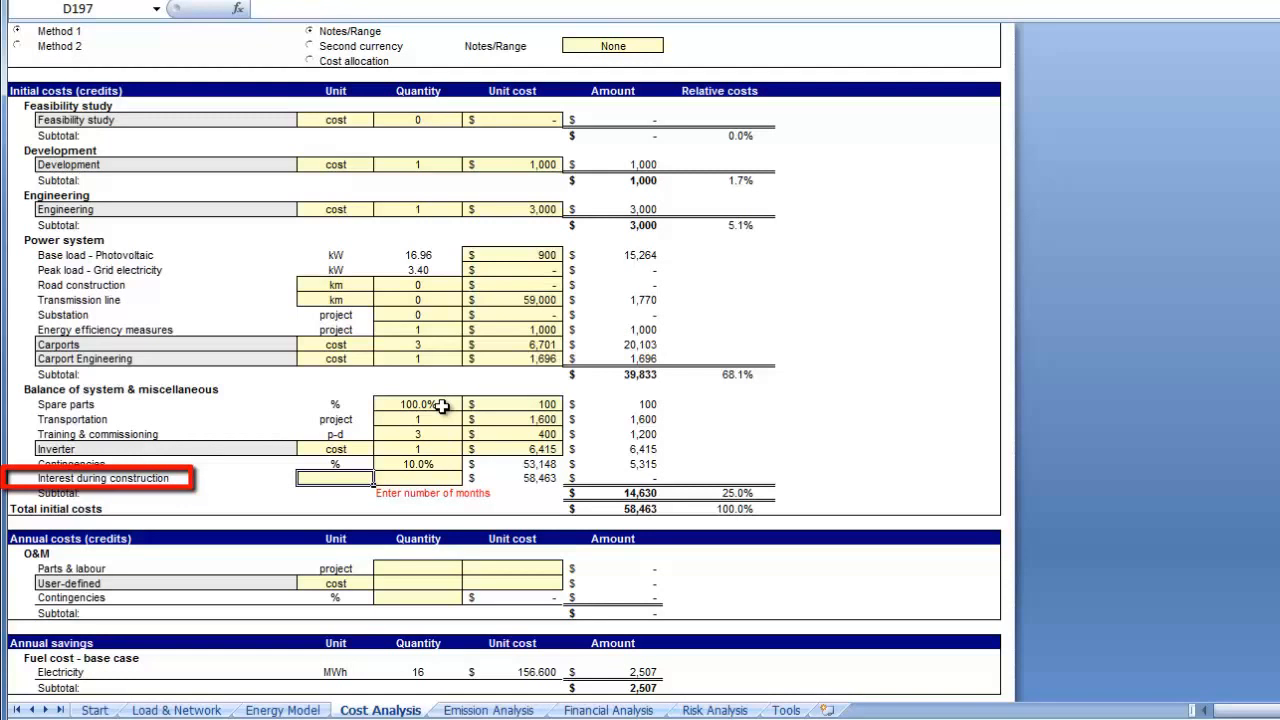
pyautogui.write('2.')
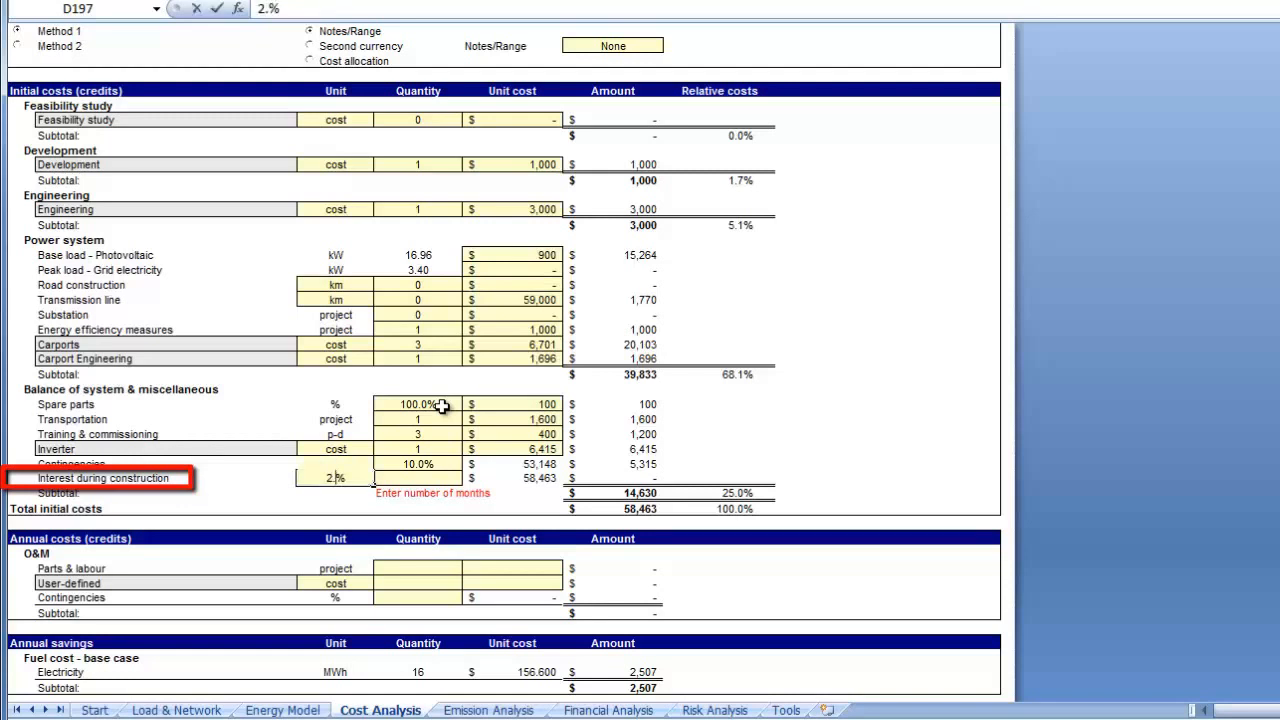
pyautogui.write('25')
pyautogui.press('Return')
pyautogui.press('Up')
pyautogui.press('Right')
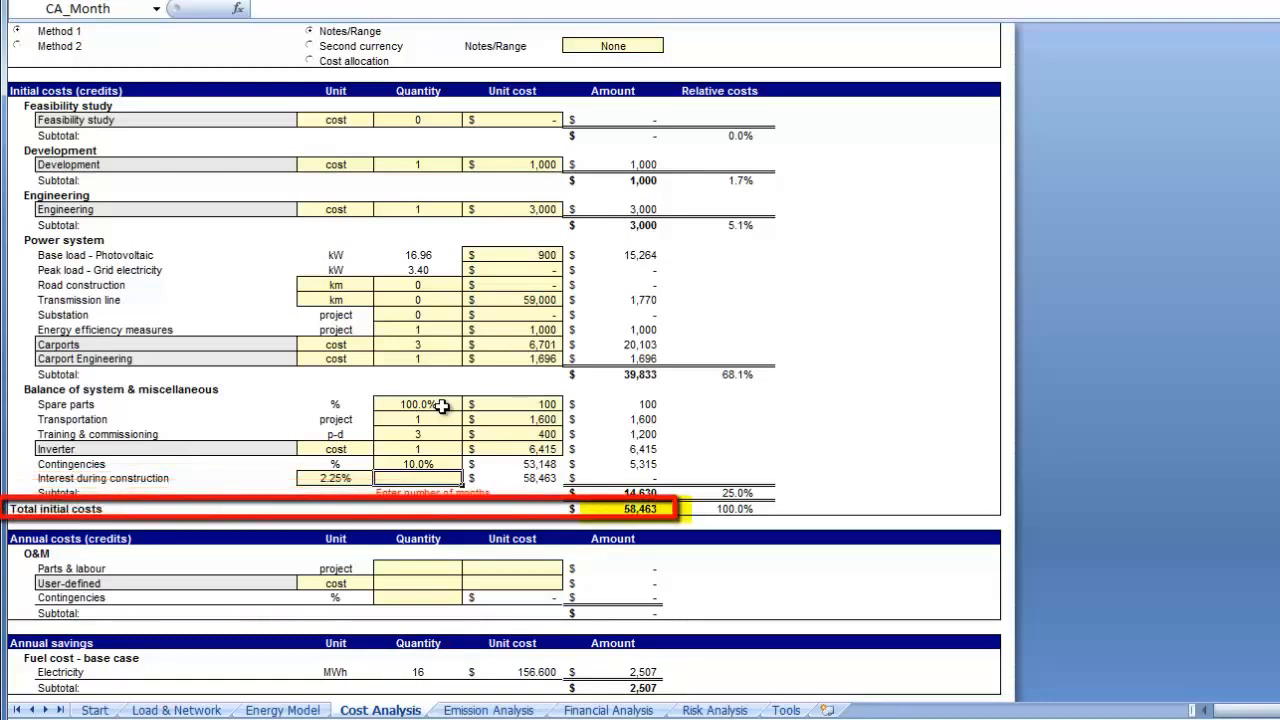
pyautogui.write('1')
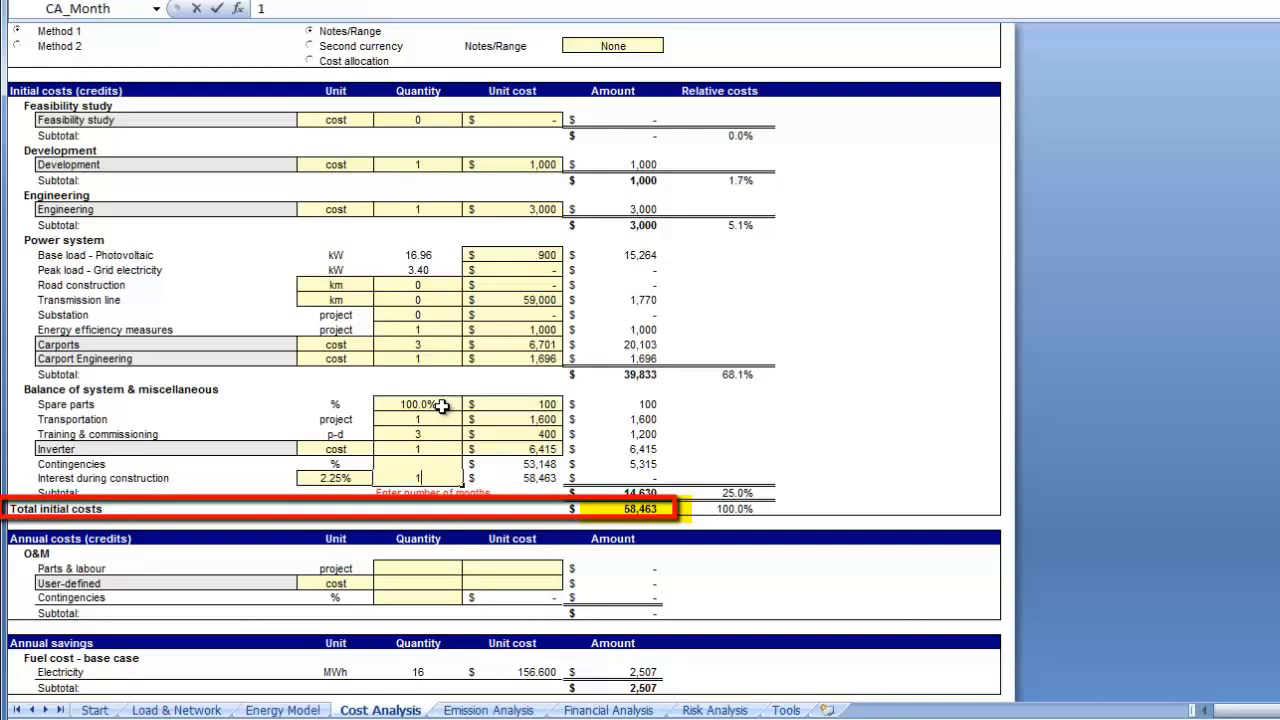
pyautogui.press('Return')
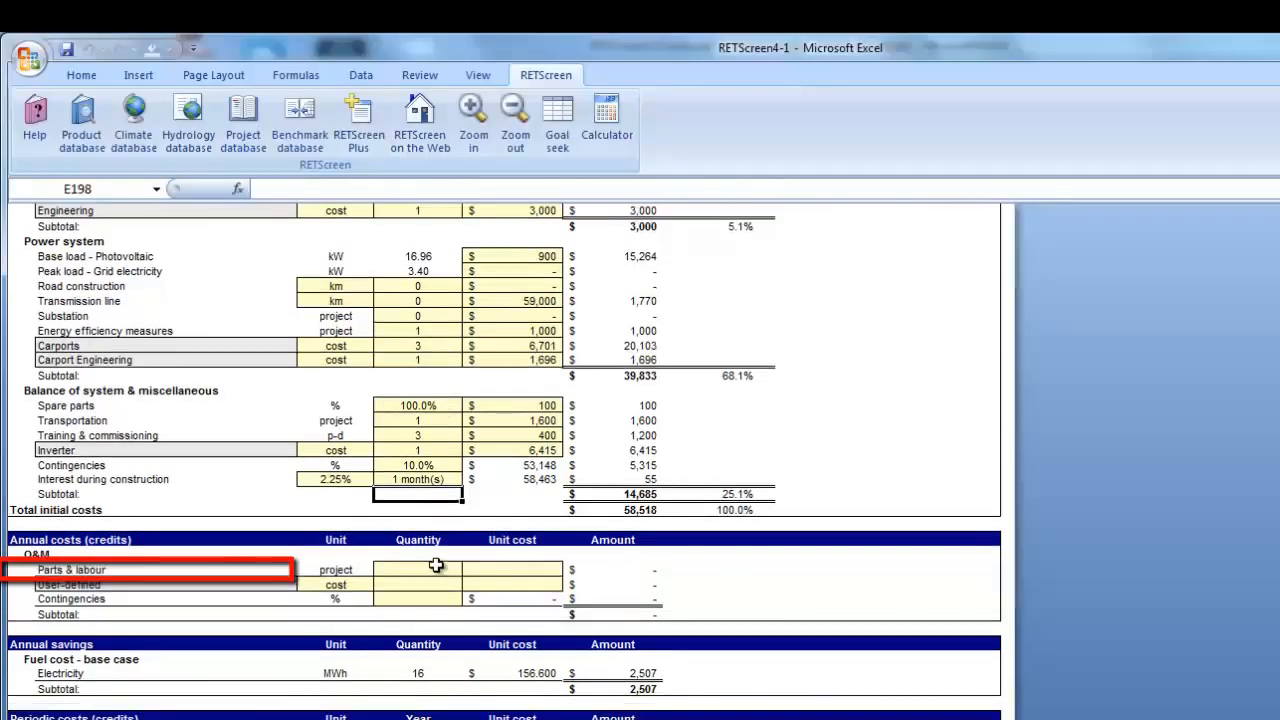
# - Set the annual O&M parts and labour quantity to 1 and its unit cost to $168
pyautogui.click(432, 568)
pyautogui.write('1')
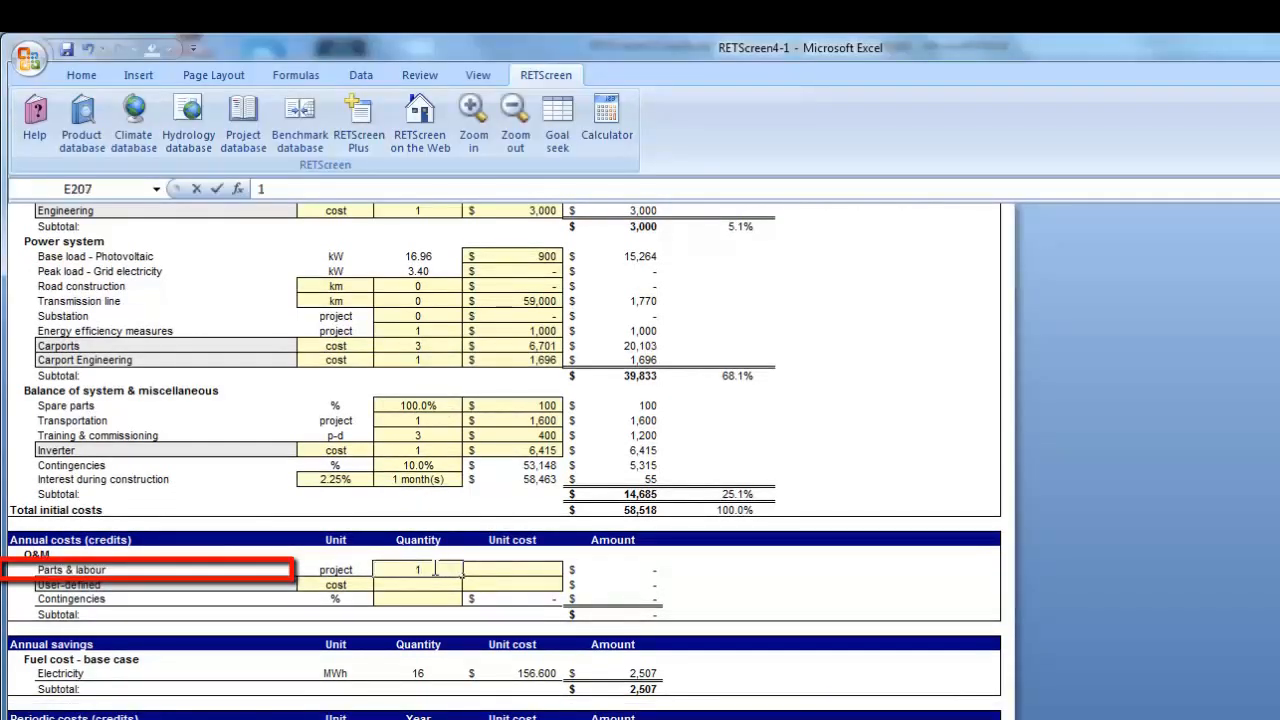
pyautogui.press('Tab')
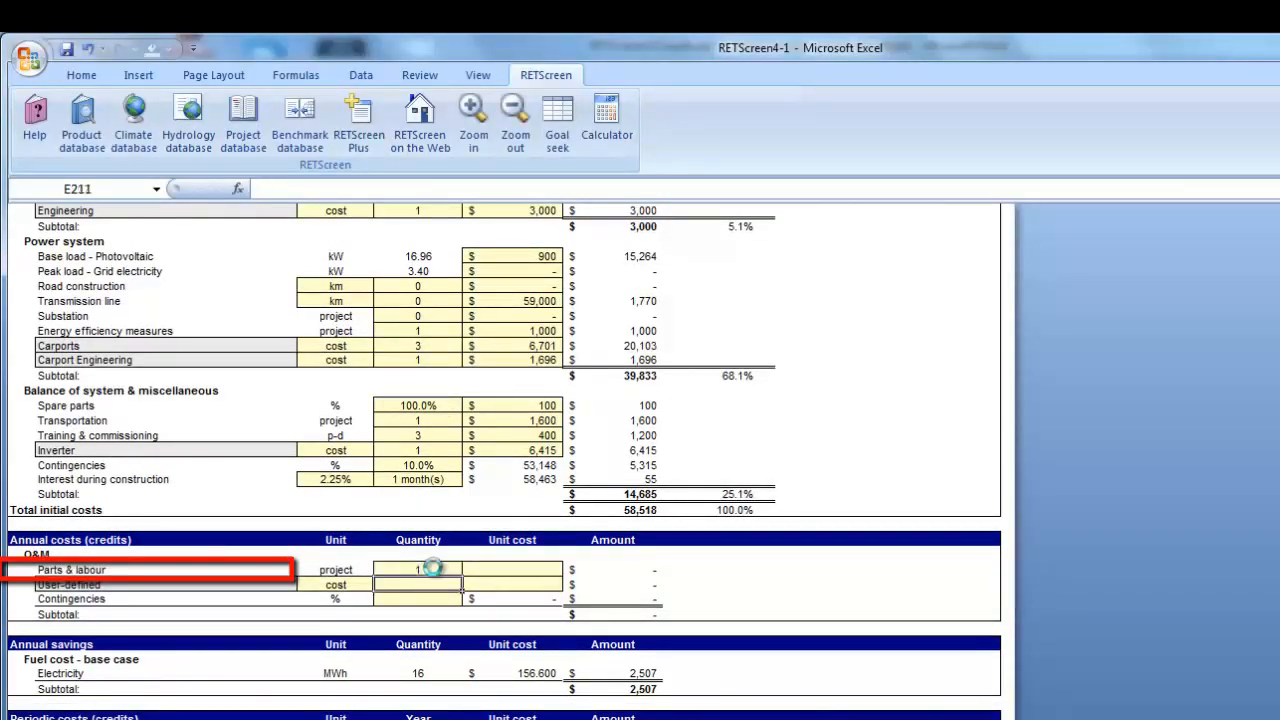
pyautogui.write('168')
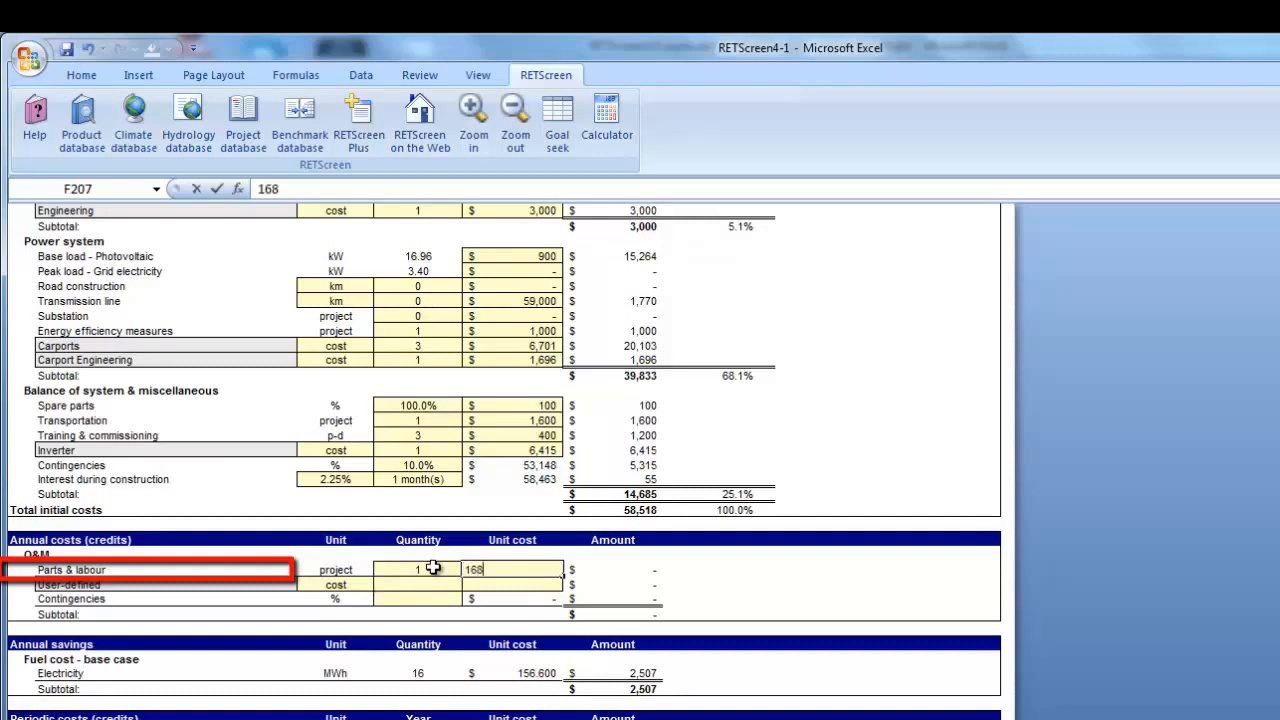
pyautogui.press('Return')
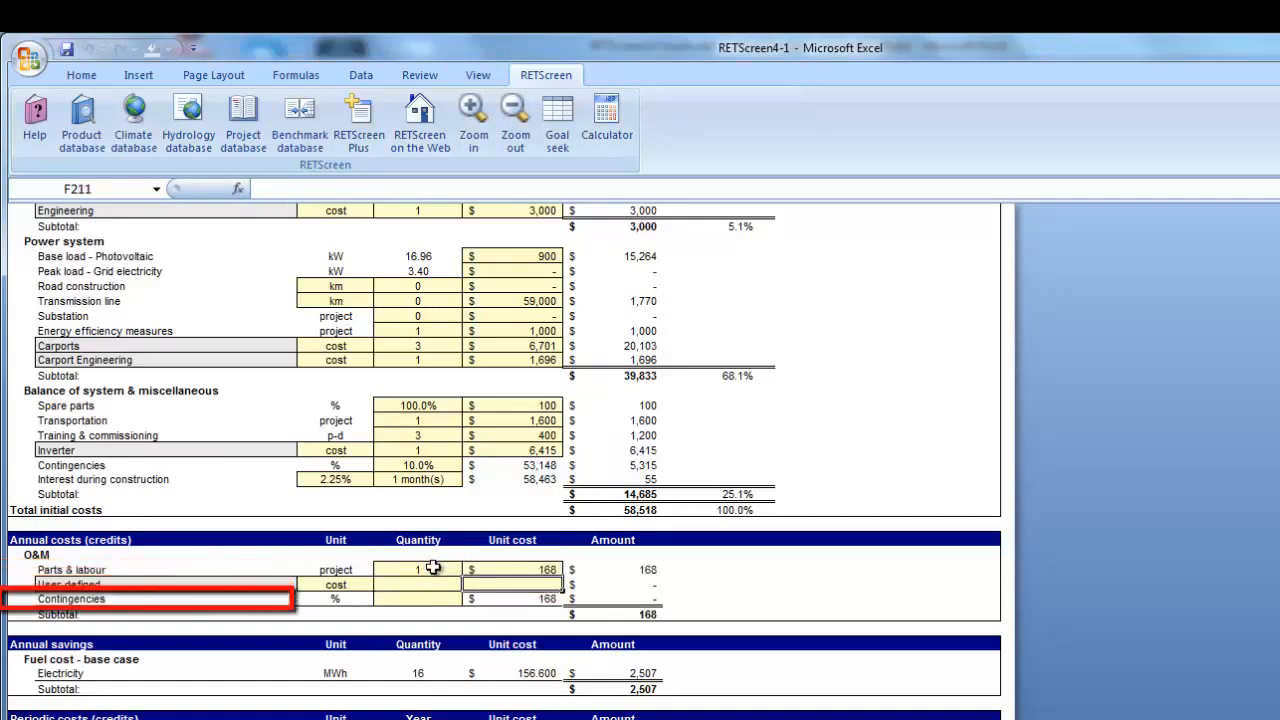
# - Set the contingencies for the annual O&M costs to 25%
pyautogui.click(422, 597)
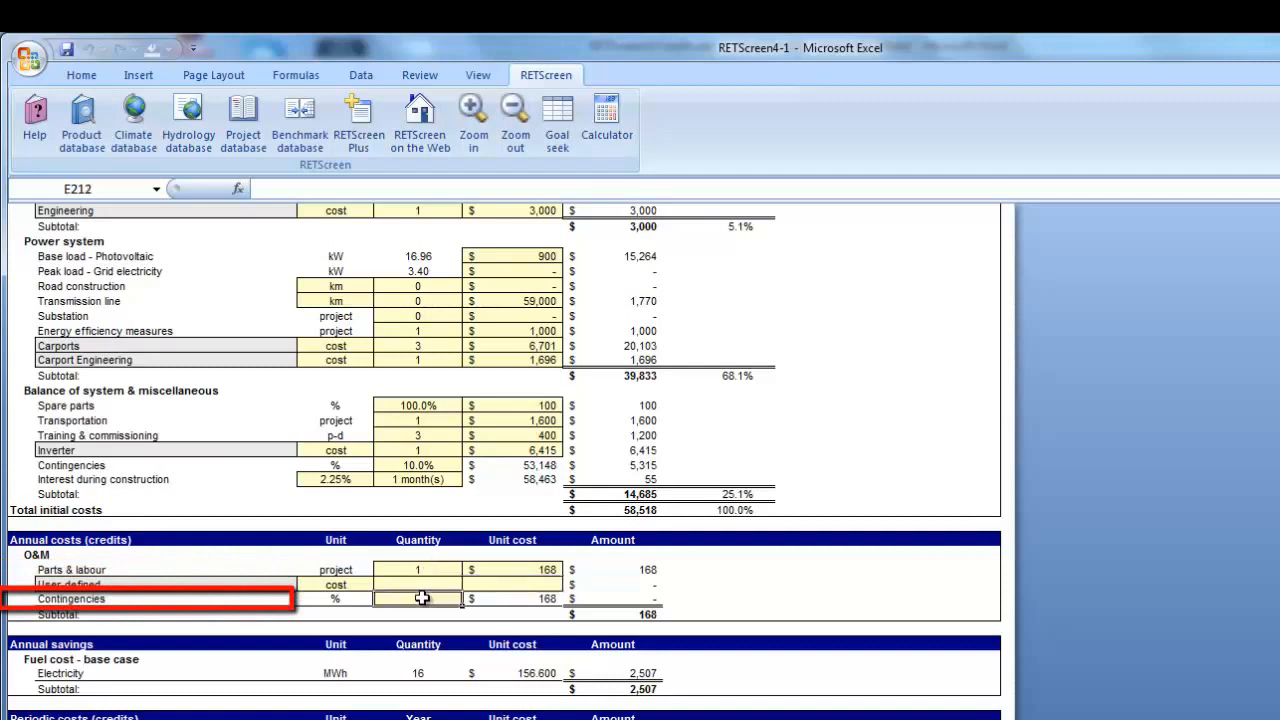
pyautogui.doubleClick(422, 598)
pyautogui.write('25')
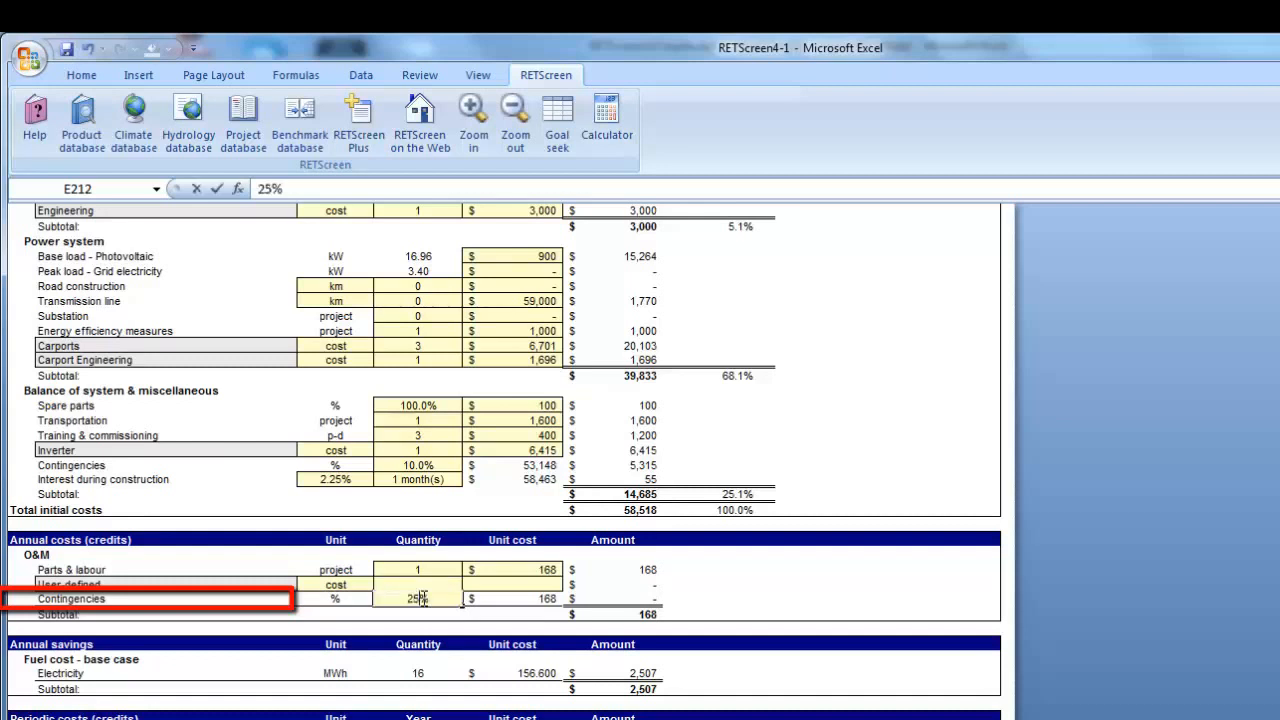
pyautogui.press('Return')
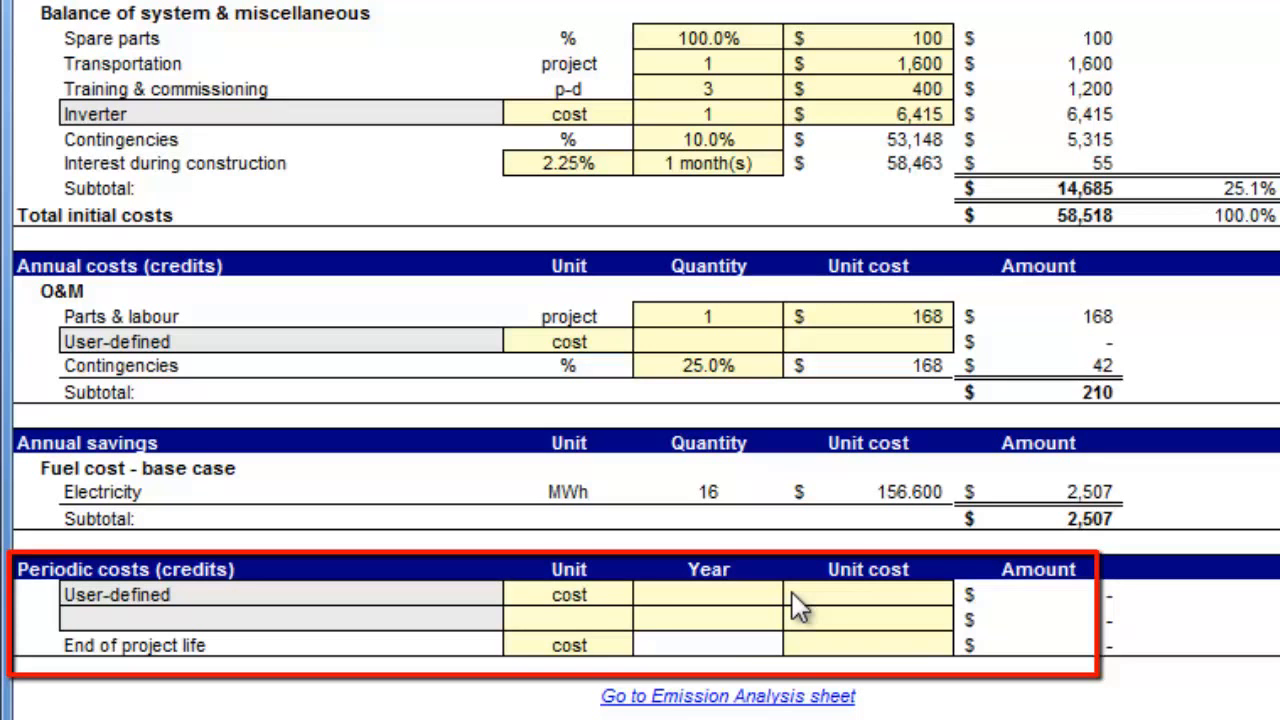
# - Change the unit of the End of project life item under Periodic costs to credit
pyautogui.click(610, 648)
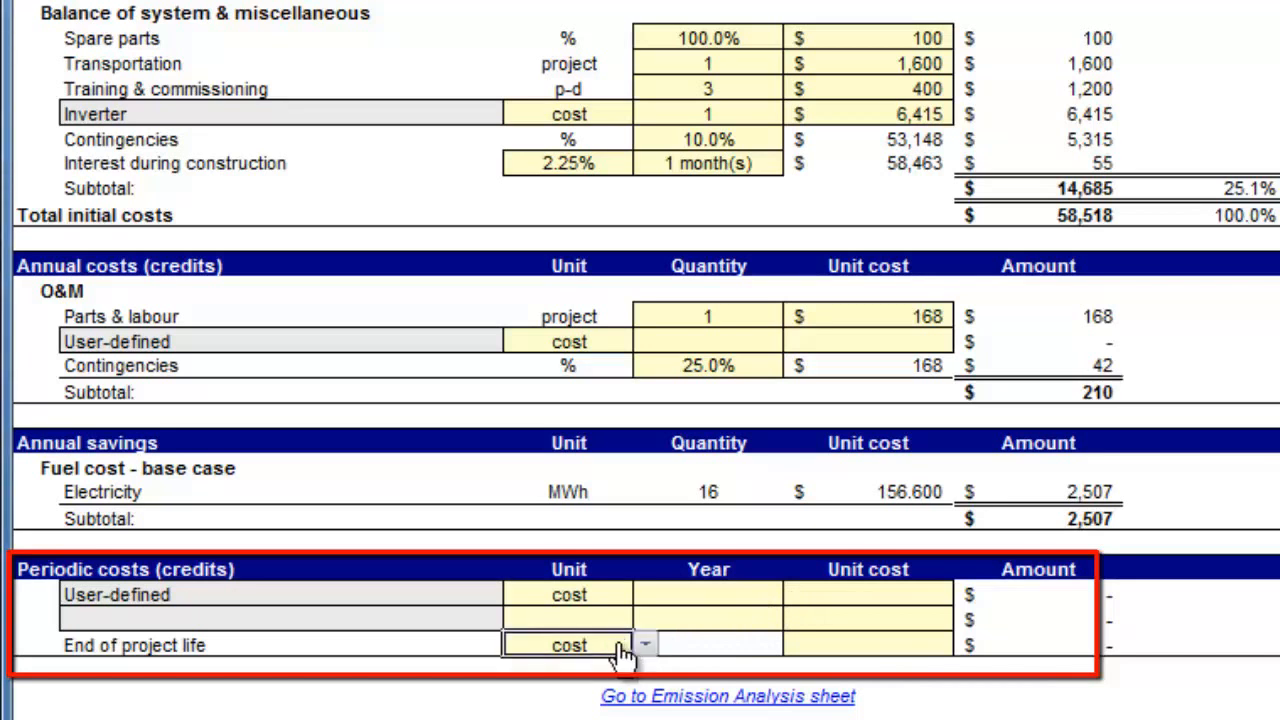
pyautogui.click(646, 648)
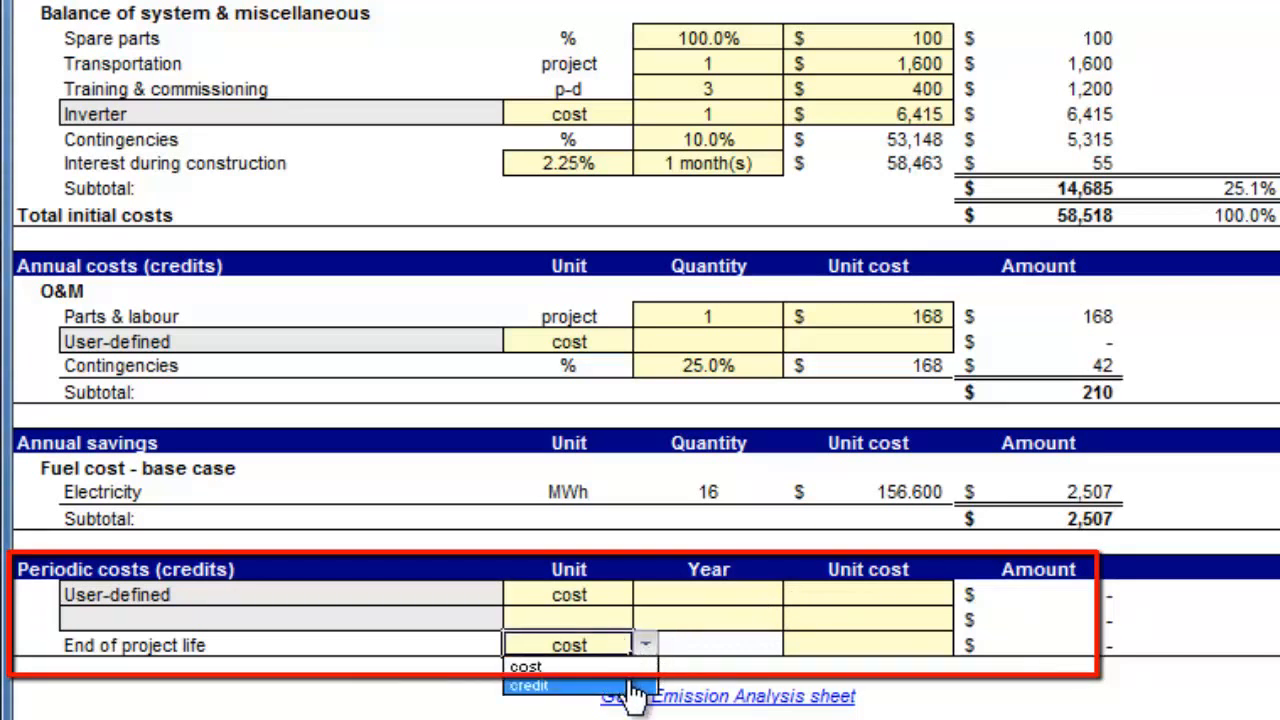
pyautogui.click(633, 687)
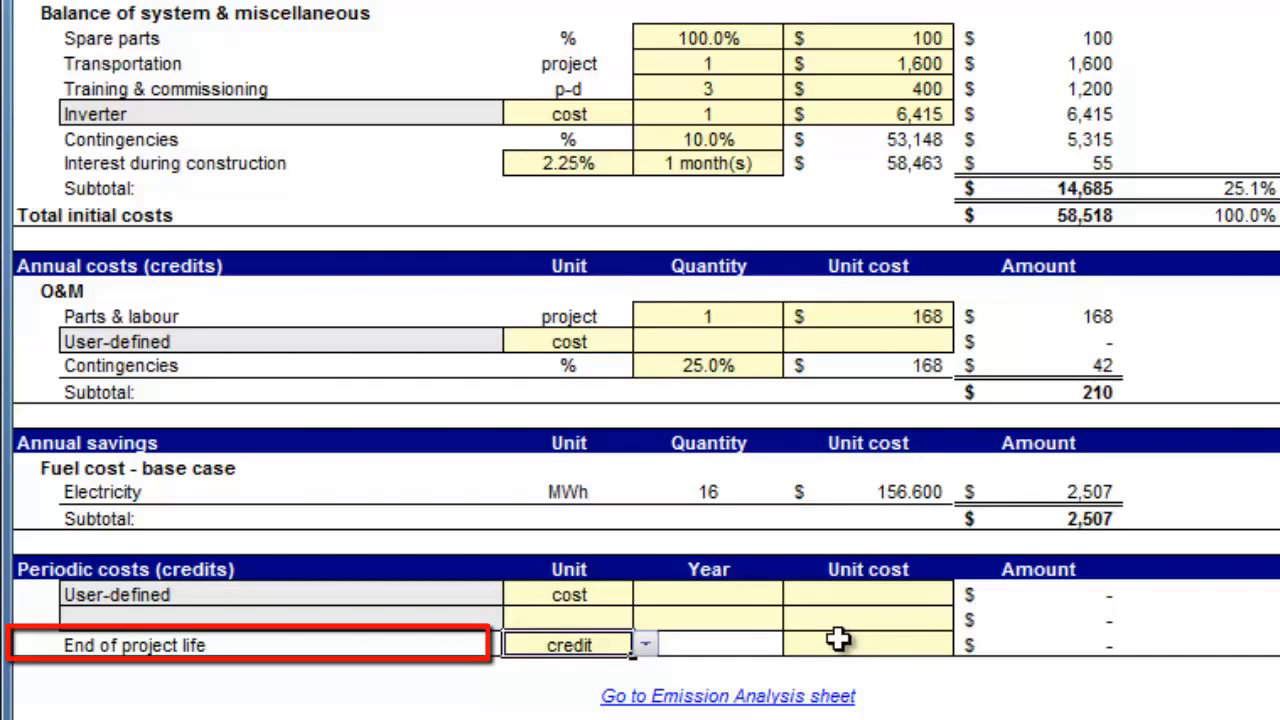
# - Set the end-of-project-life unit cost to total initial costs times 0.6 with the formula =G199*.6
pyautogui.click(837, 640)
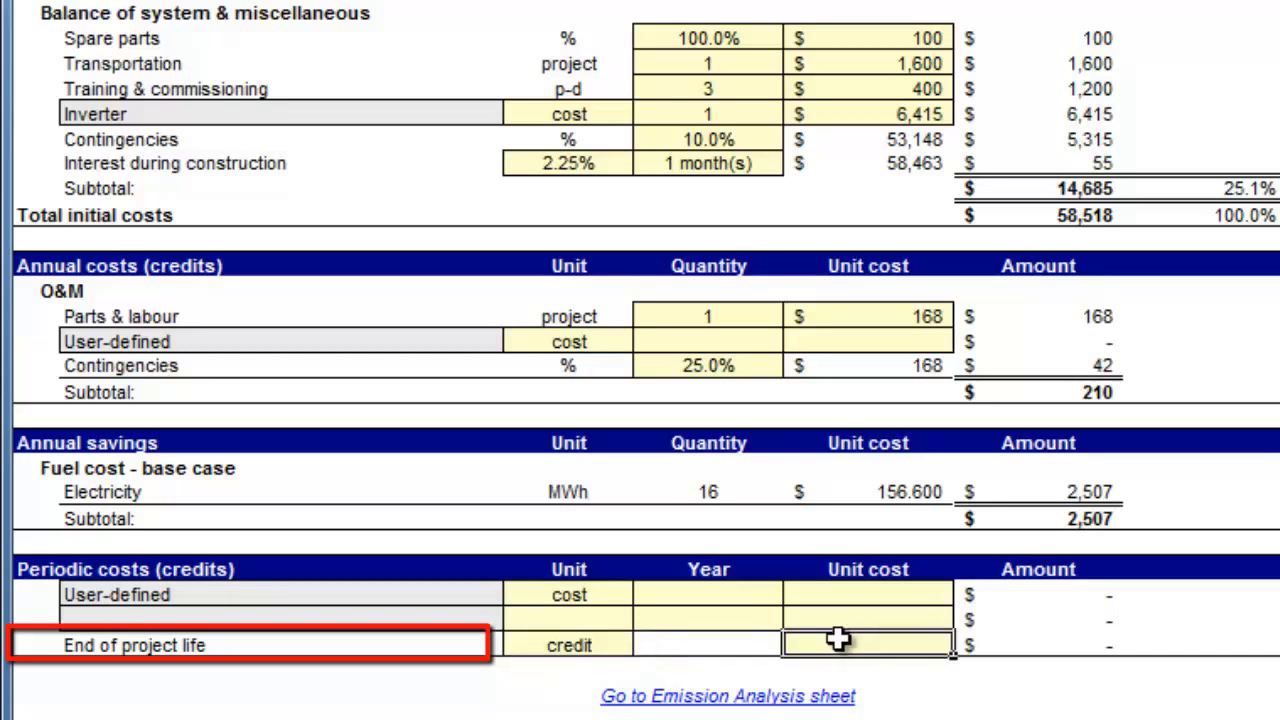
pyautogui.write('=')
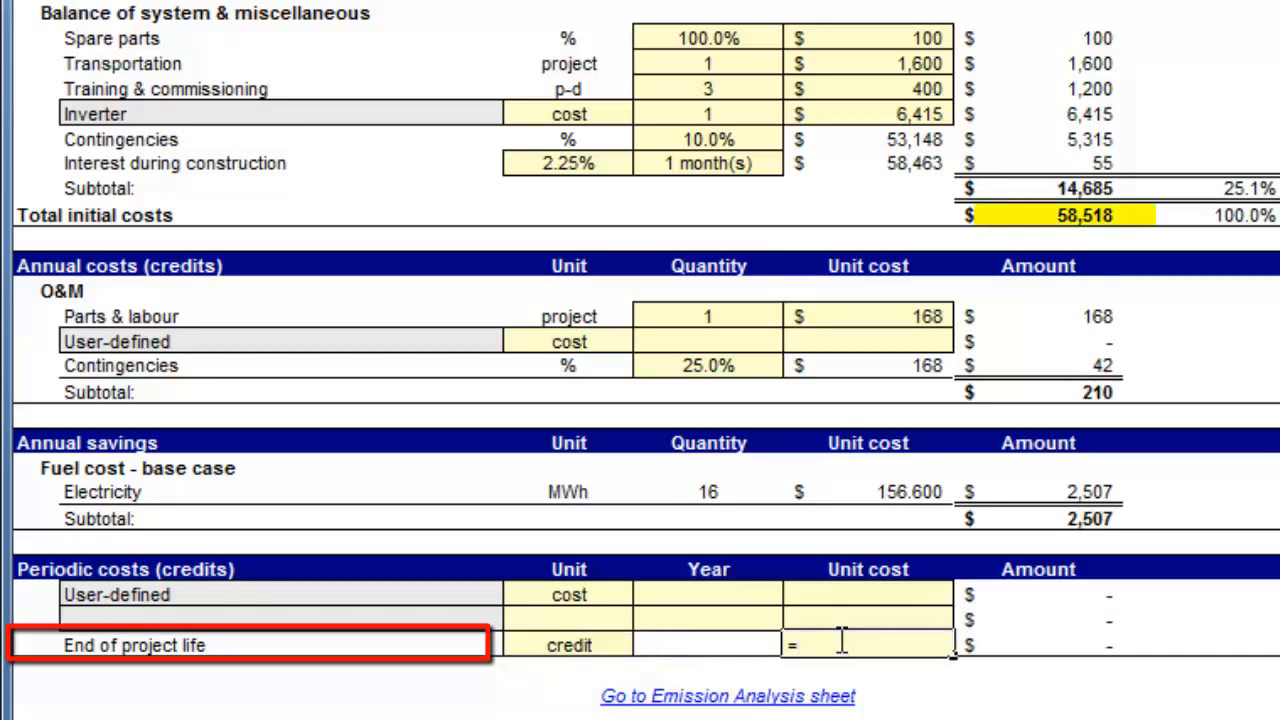
pyautogui.click(1089, 213)
pyautogui.write('*')
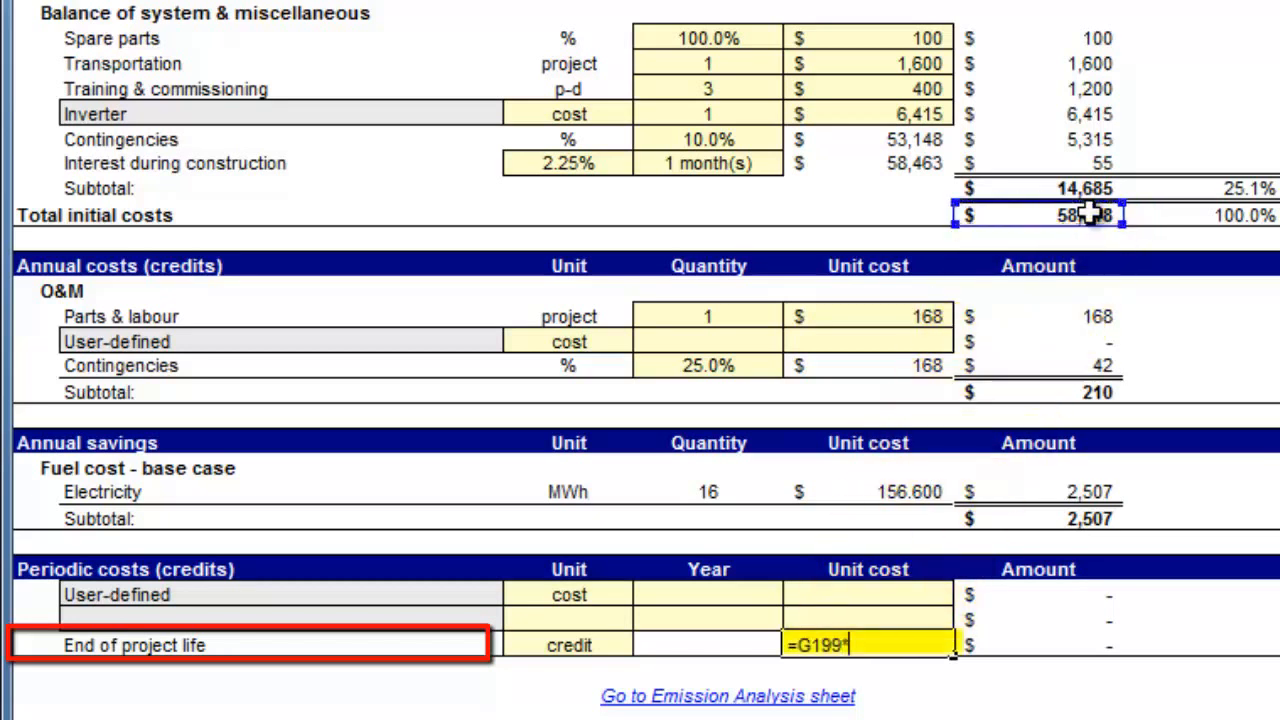
pyautogui.write('.6')
pyautogui.press('Return')
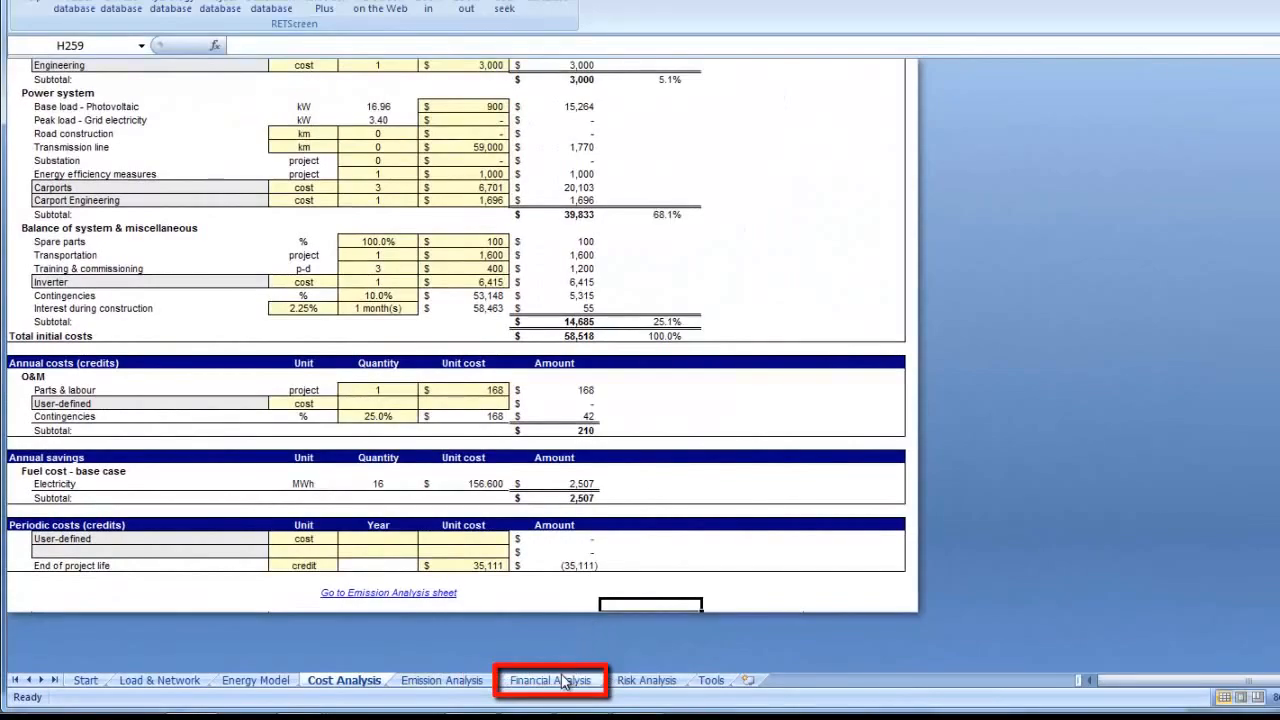
# - In the Financial Analysis sheet, set the fuel cost escalation and inflation rates to 3% and the discount rate to 5%
pyautogui.click(560, 682)
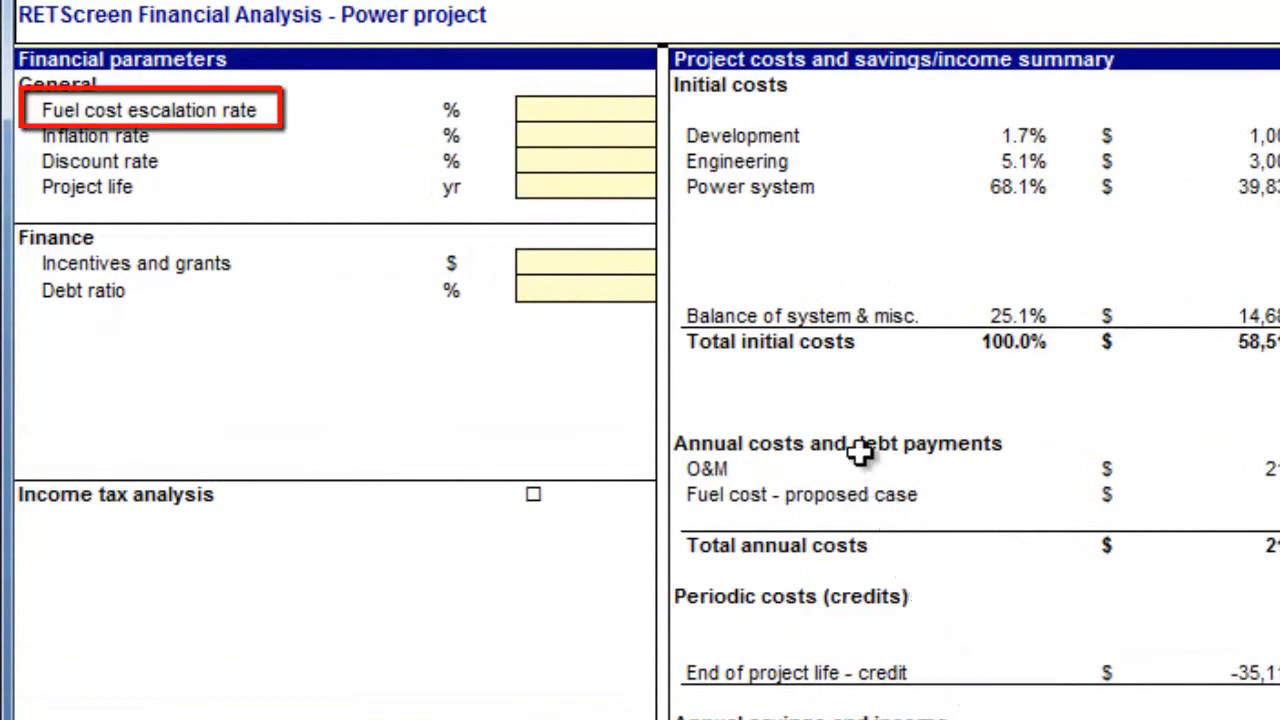
pyautogui.click(636, 109)
pyautogui.write('3')
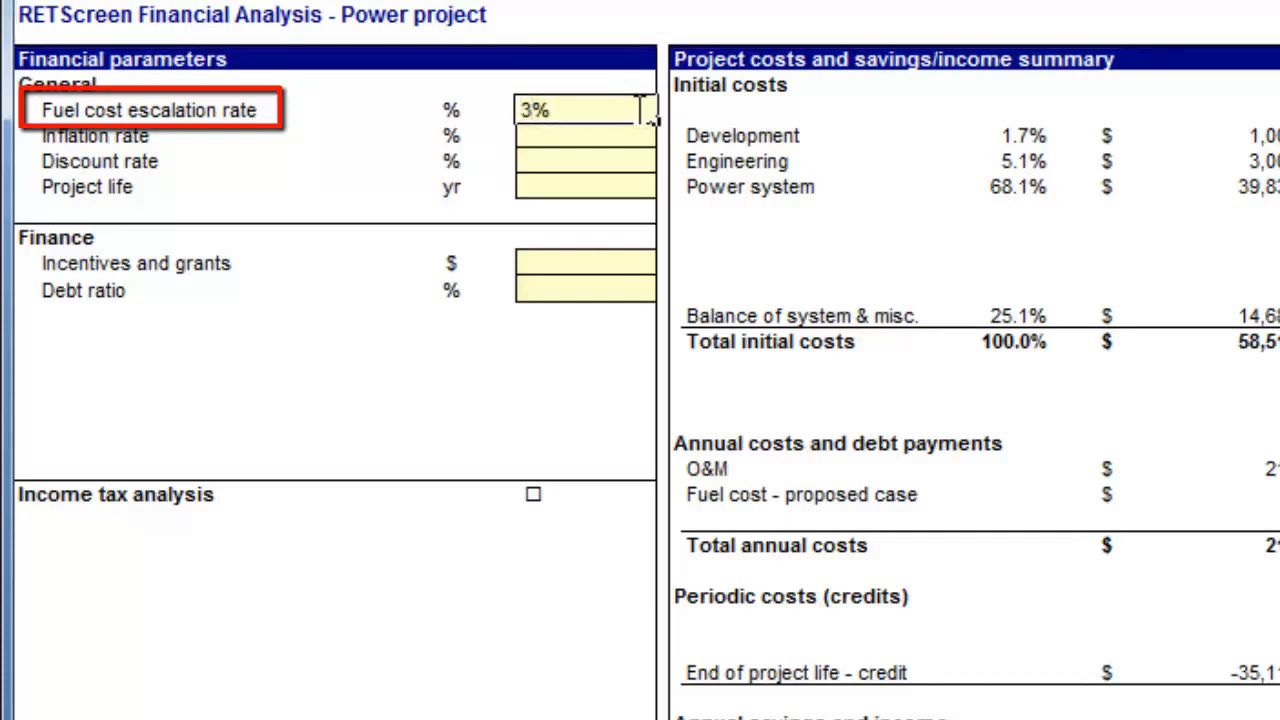
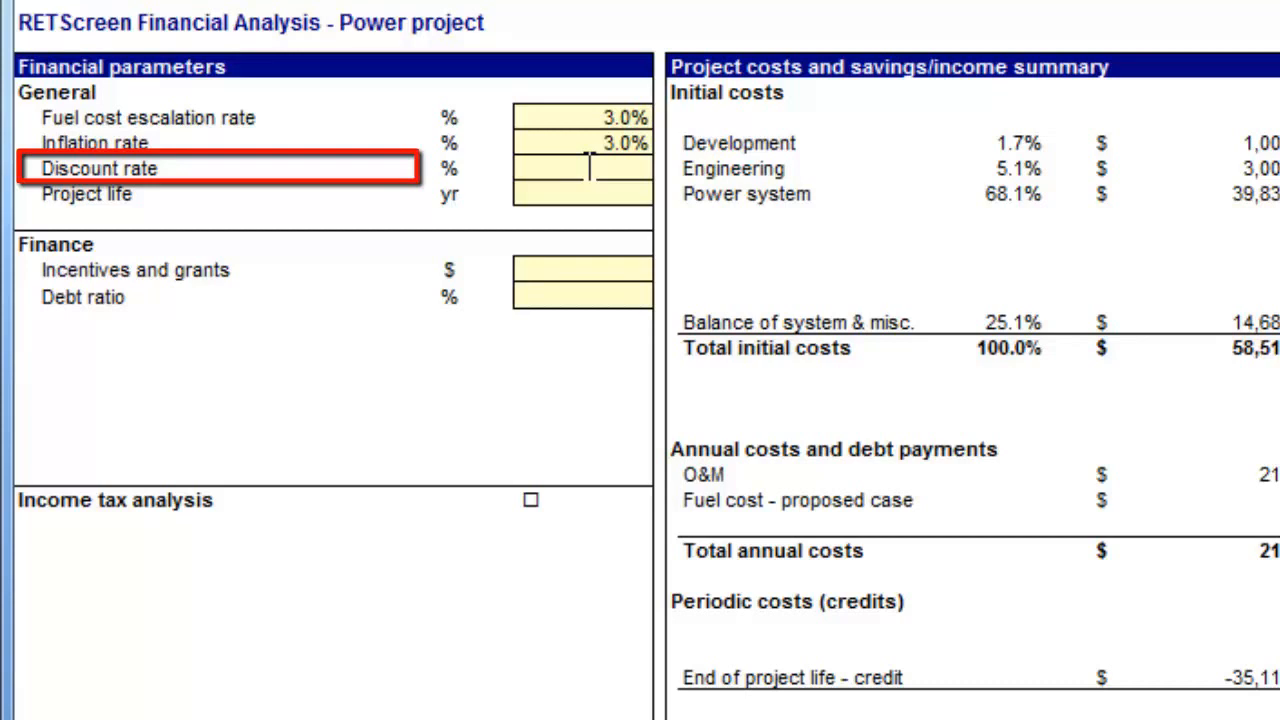
pyautogui.write('5')
pyautogui.press('Return')
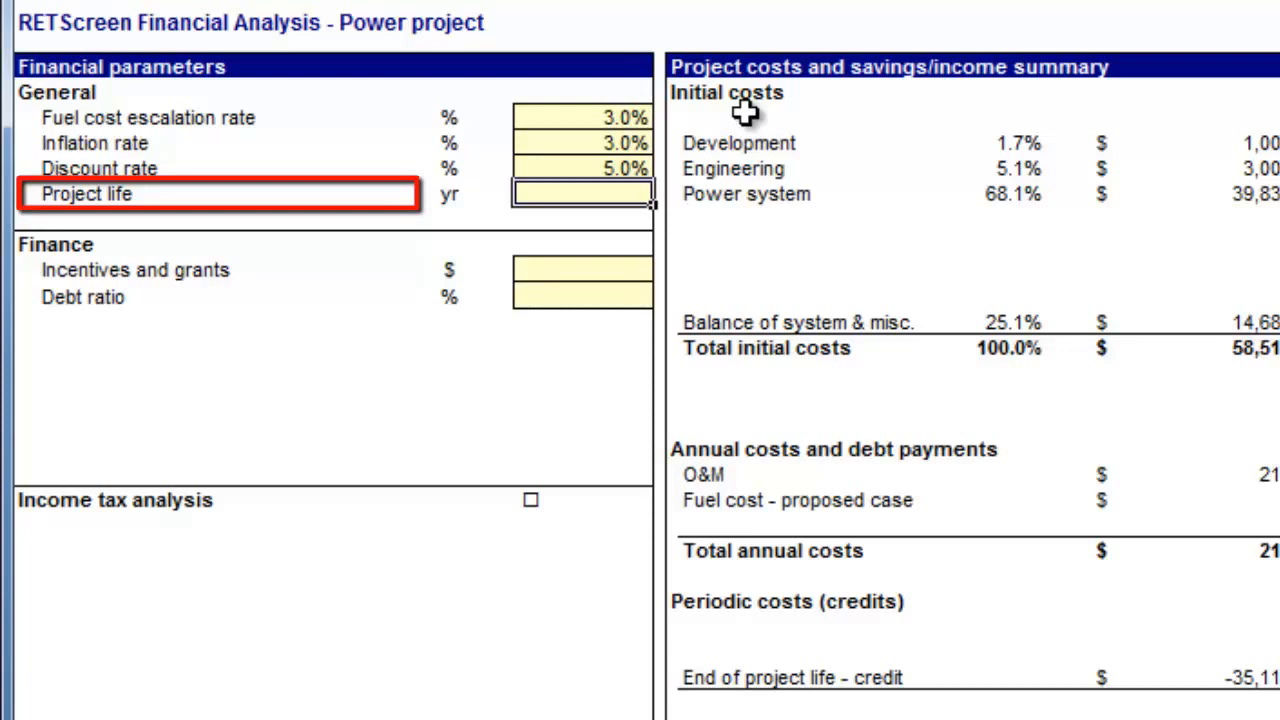
# - Set the project life to 25 years in the general financial parameters
pyautogui.write('25')
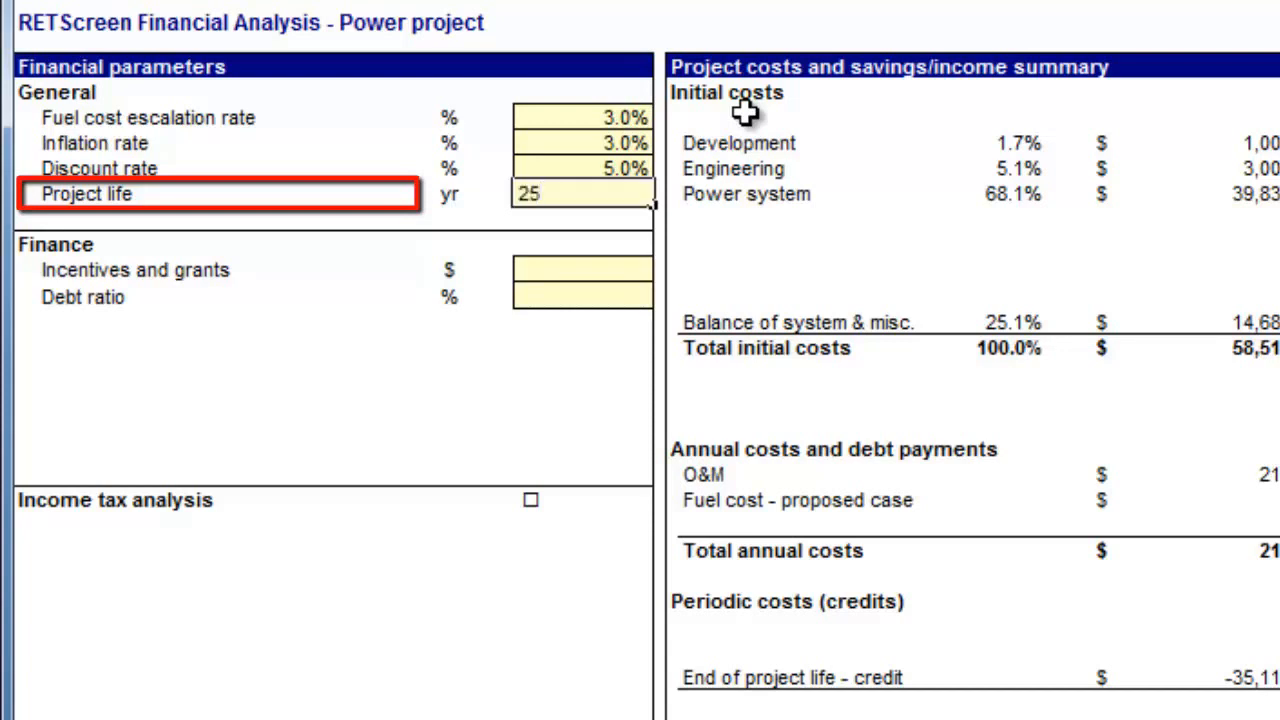
pyautogui.press('Return')
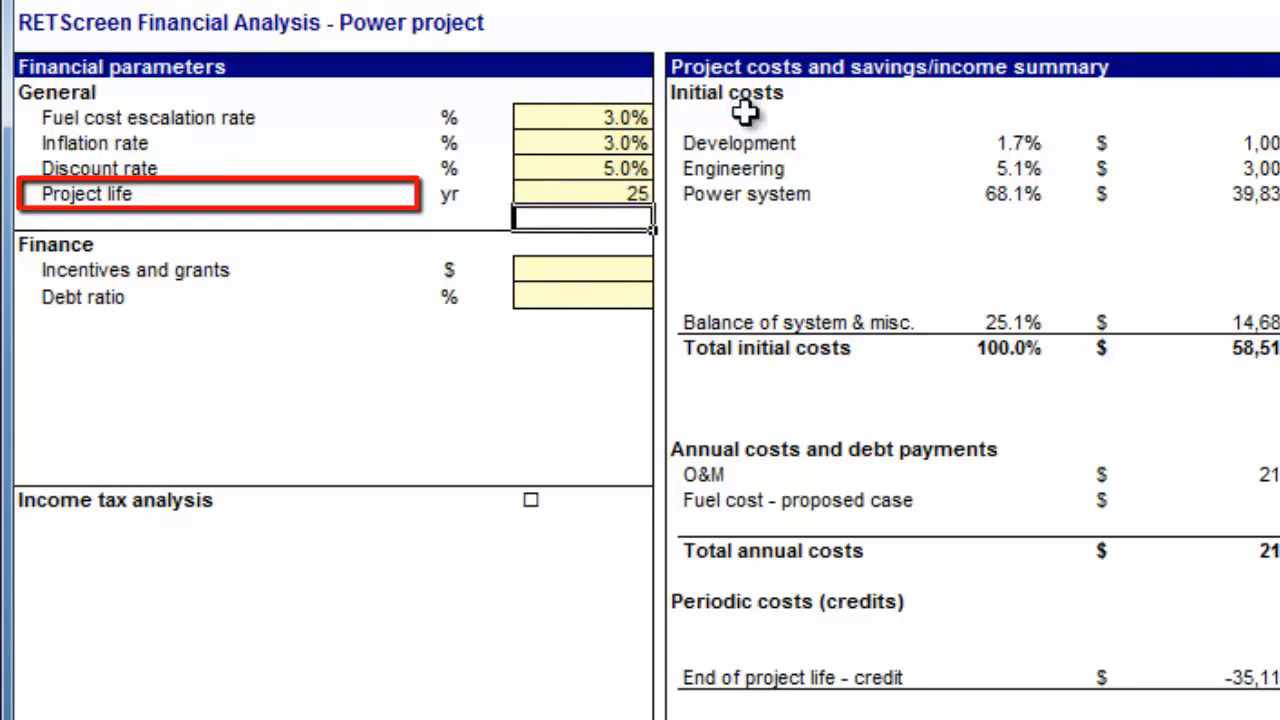
pyautogui.press('Down')
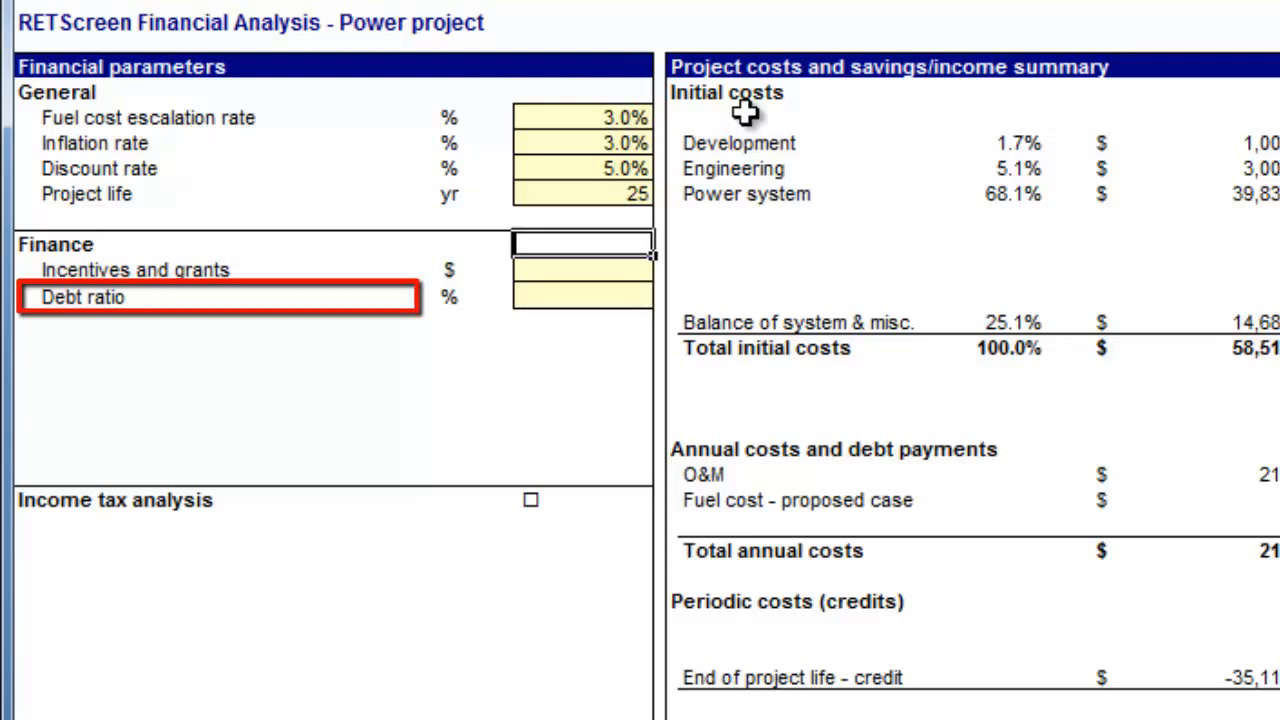
# - Set the incentives and grants to 0 and the debt ratio to 70% in the Finance section
pyautogui.press('Down')
pyautogui.press('Down')
pyautogui.write('70')
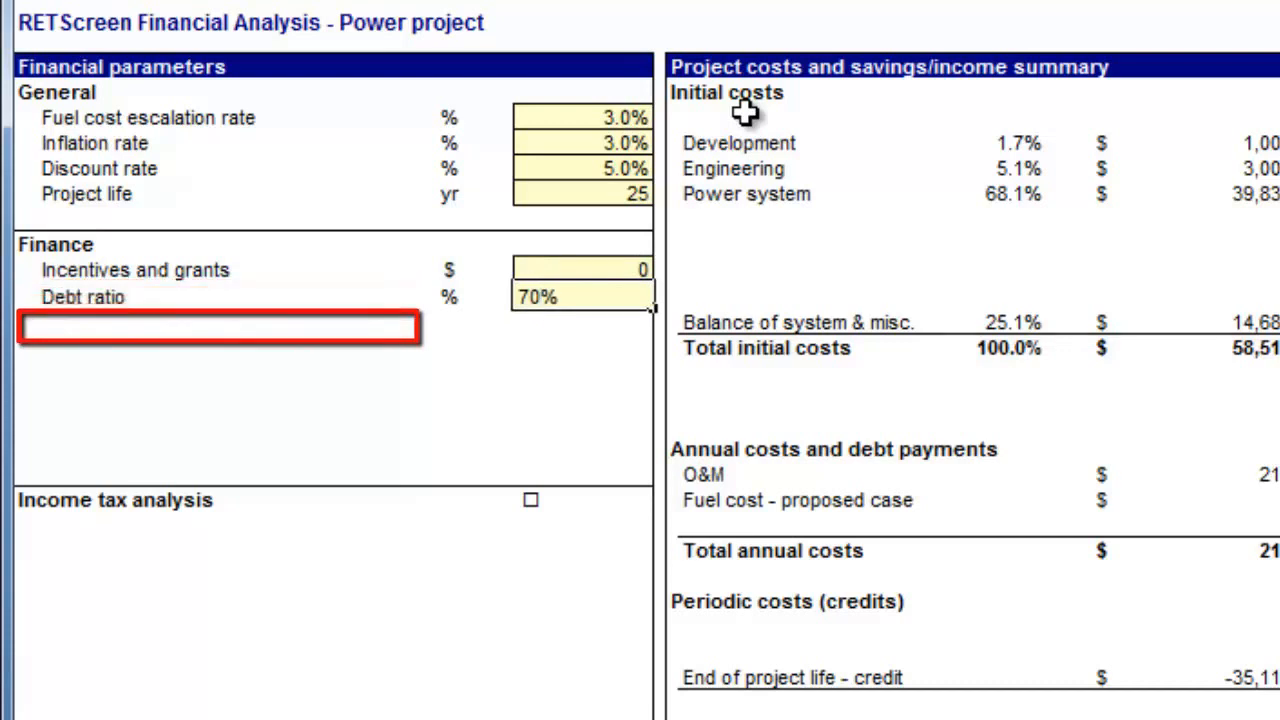
pyautogui.press('Return')
# - Set the debt interest rate to 2.25% and the debt term to 12 years
pyautogui.press('Down')
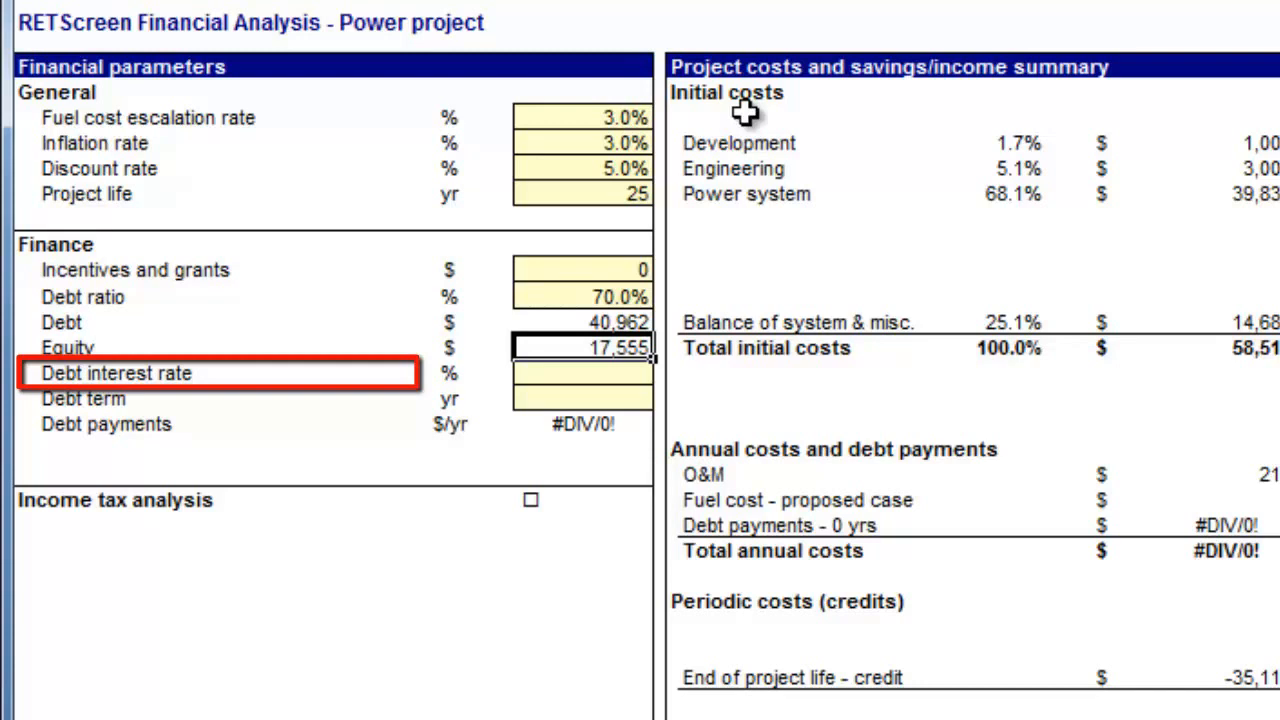
pyautogui.press('Down')
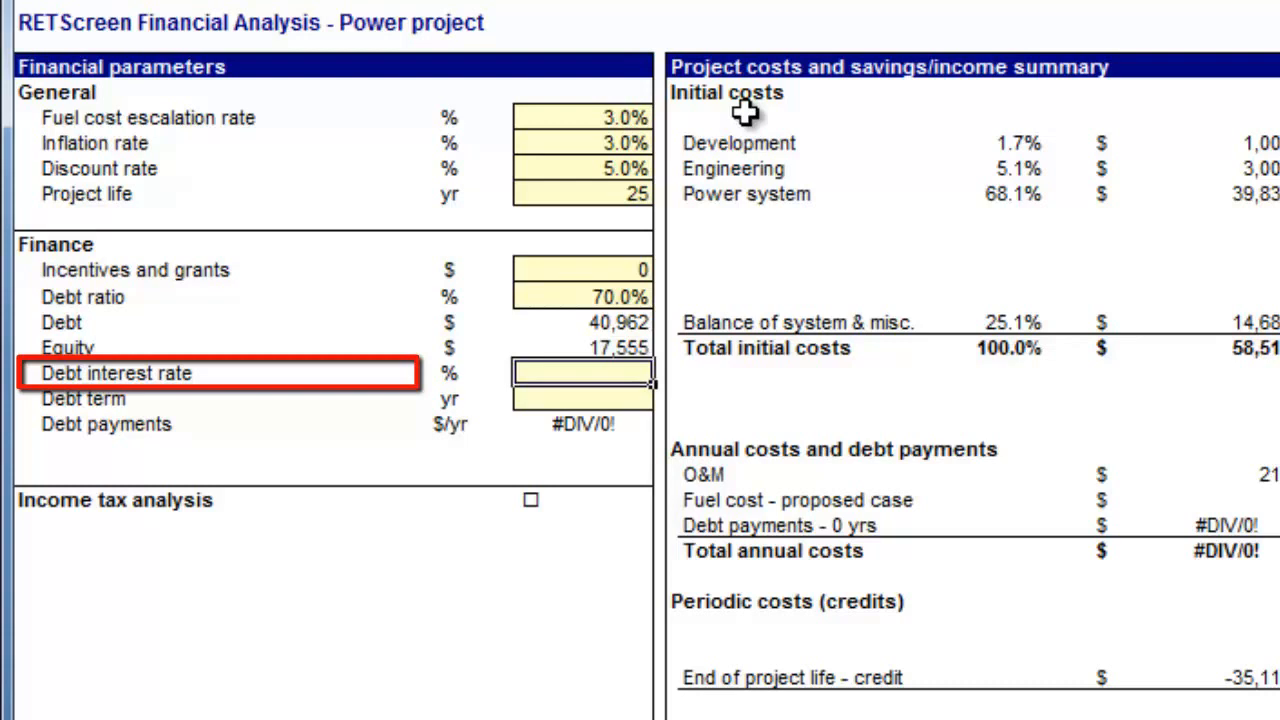
pyautogui.write('2.2')
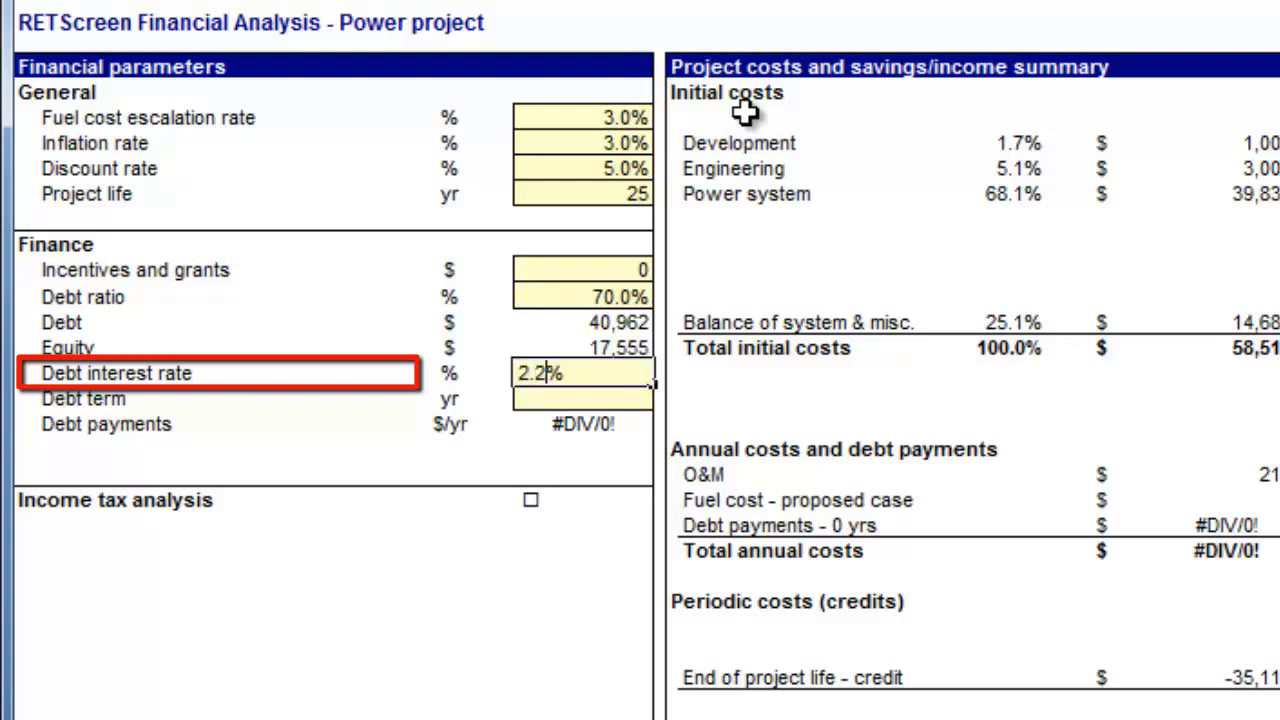
pyautogui.write('5')
pyautogui.press('Return')
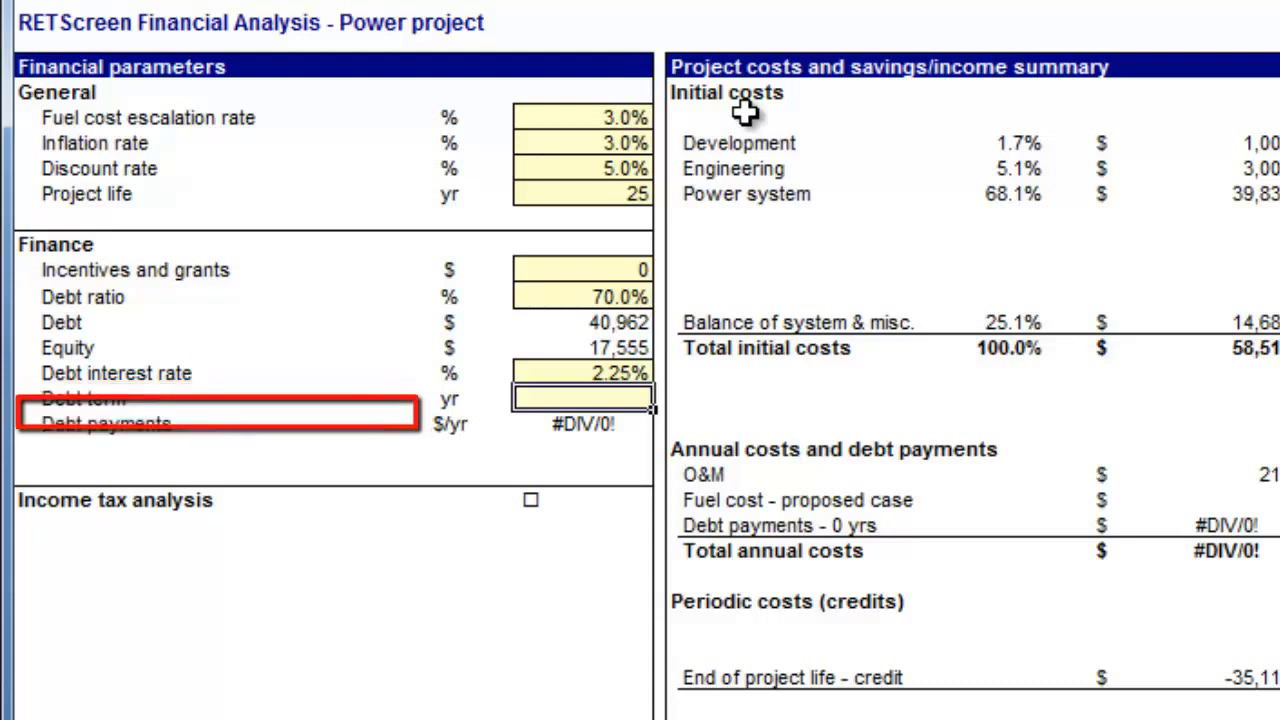
pyautogui.write('12')
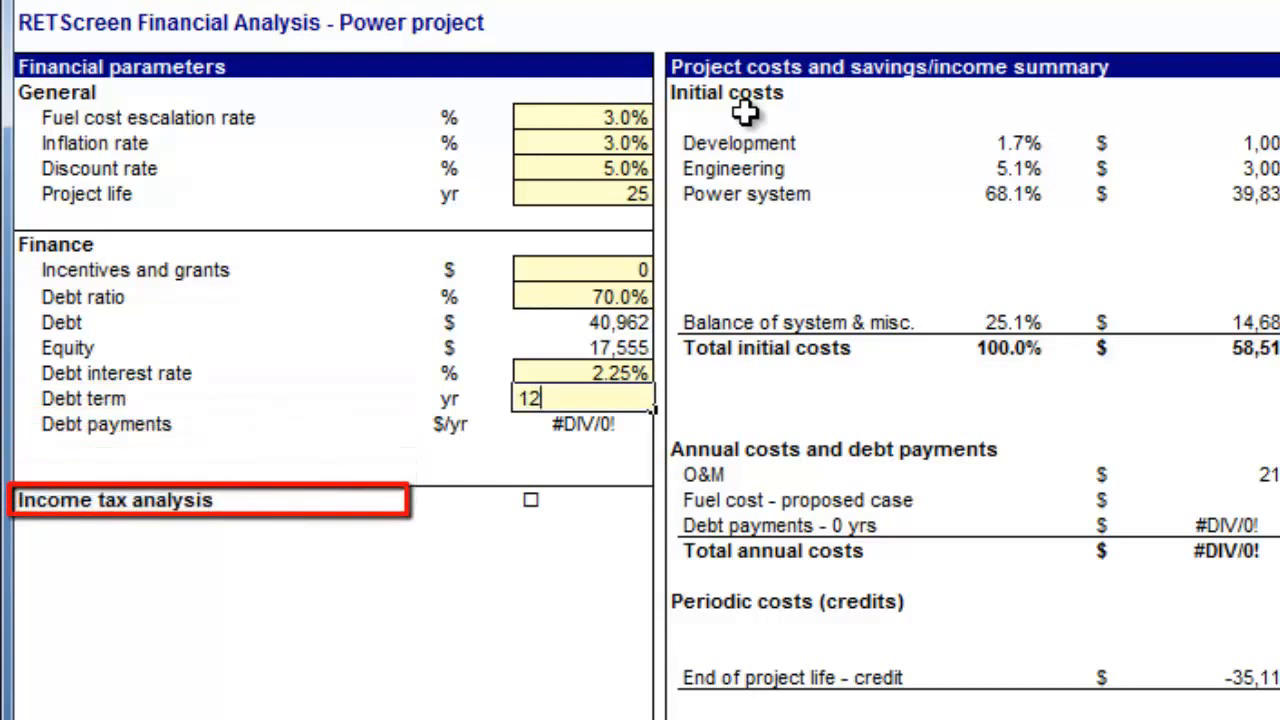
pyautogui.press('Return')
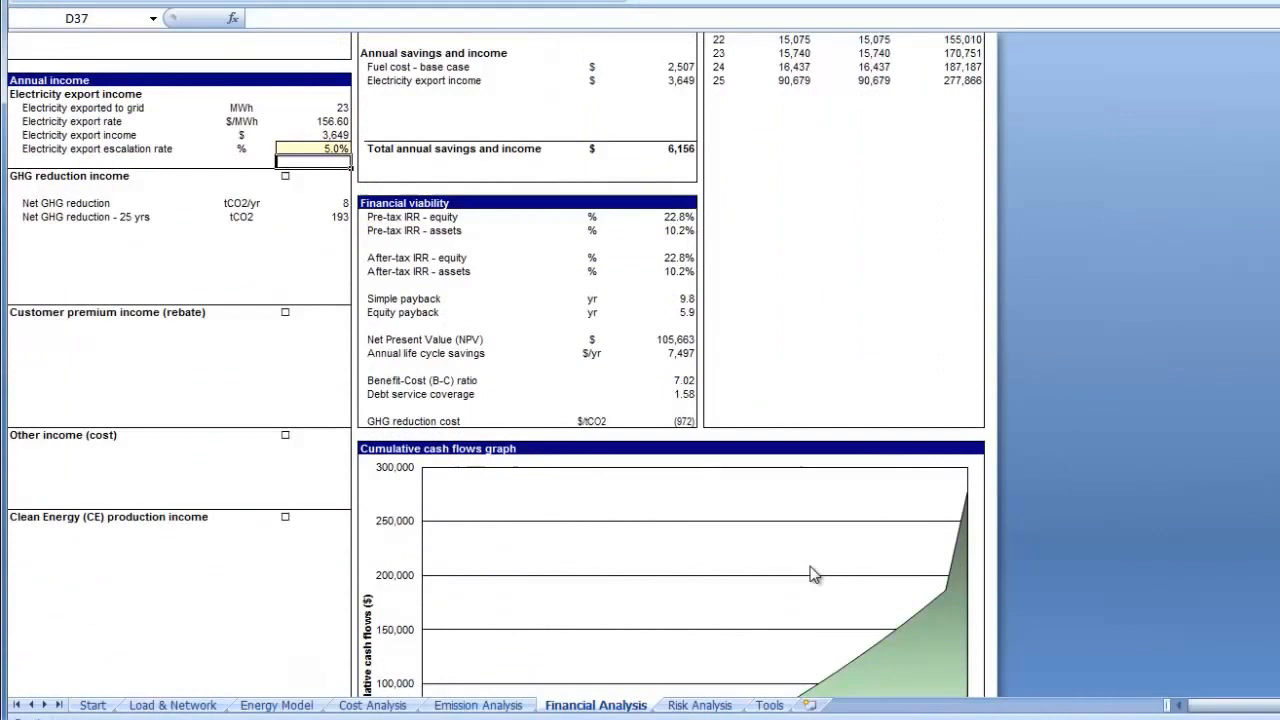
# - Review the financial viability indicators and the cumulative cash flows graph of the Financial Analysis sheet
pyautogui.scroll(-5, 810, 574)
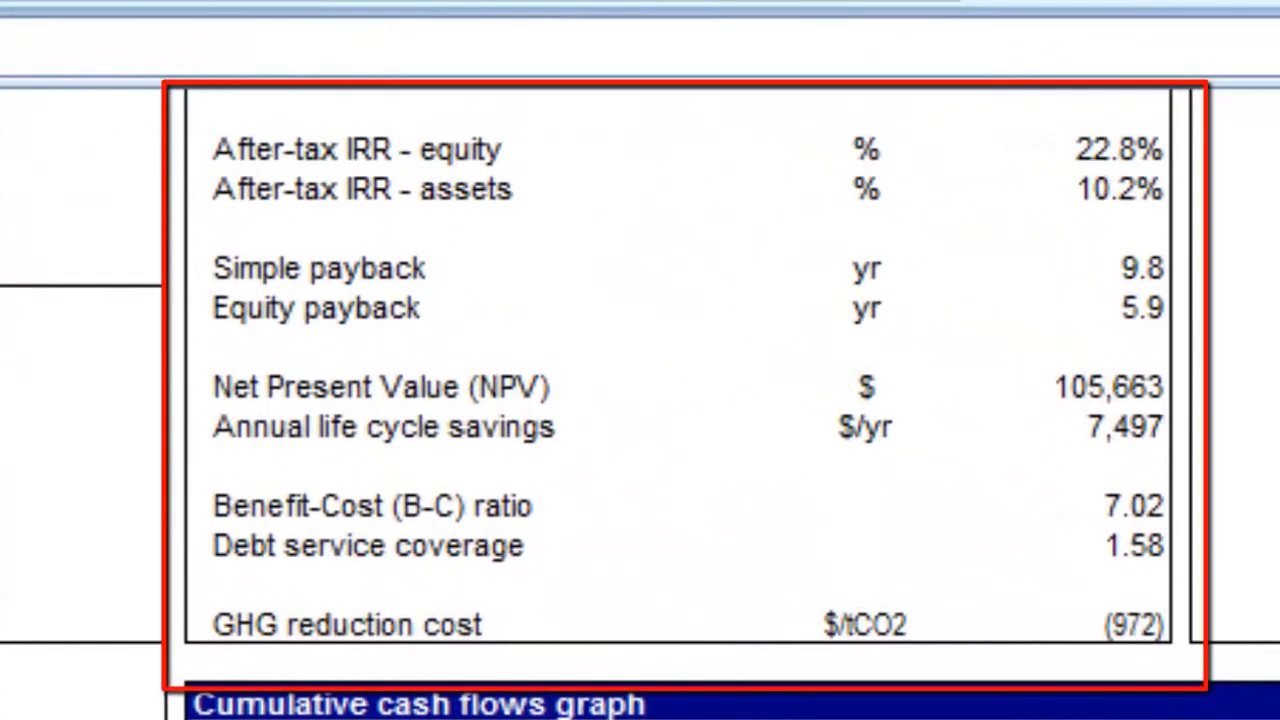
pyautogui.scroll(1, 678, 388)
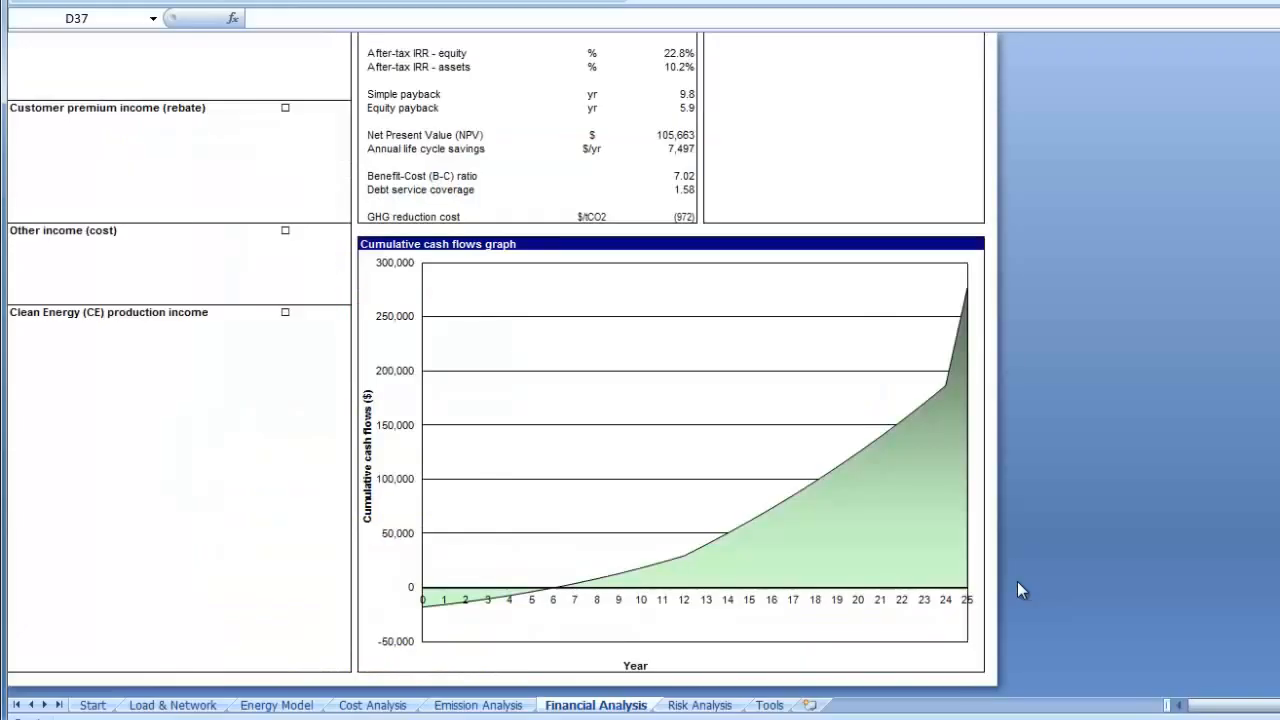
pyautogui.scroll(8, 811, 563)
pyautogui.scroll(-6, 811, 563)
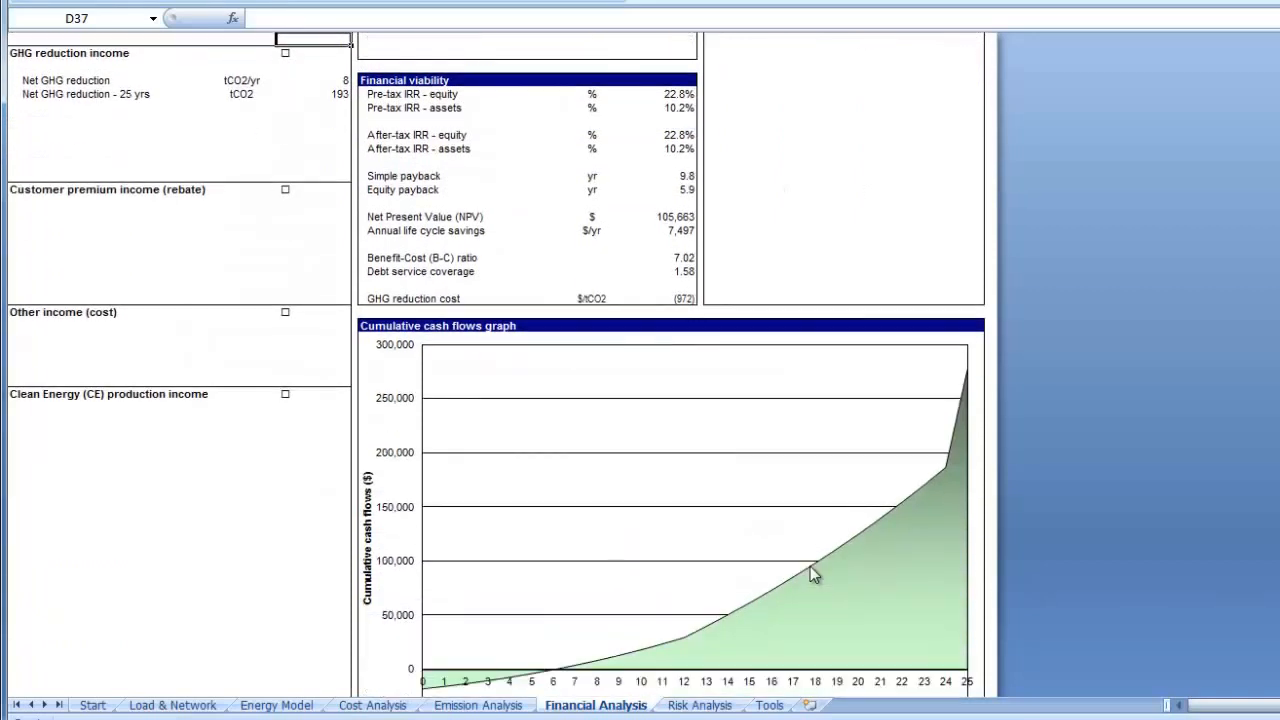
pyautogui.scroll(-2, 812, 574)
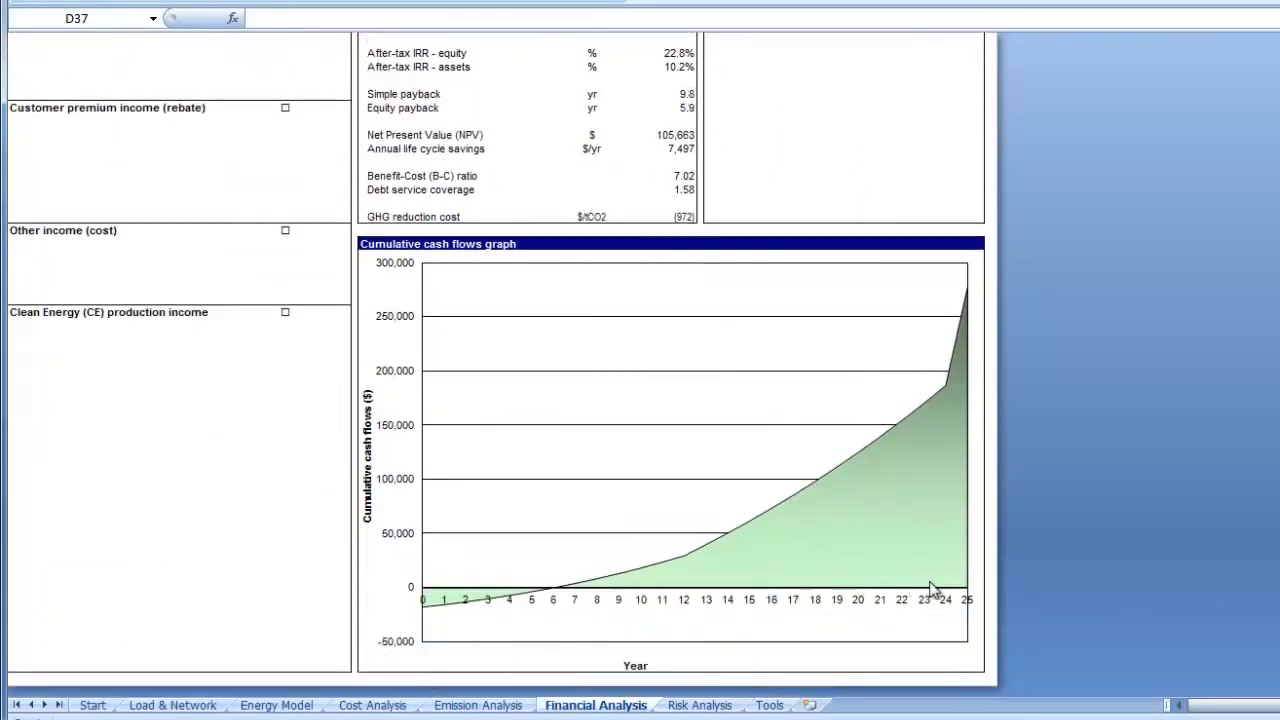
pyautogui.scroll(1, 1017, 590)
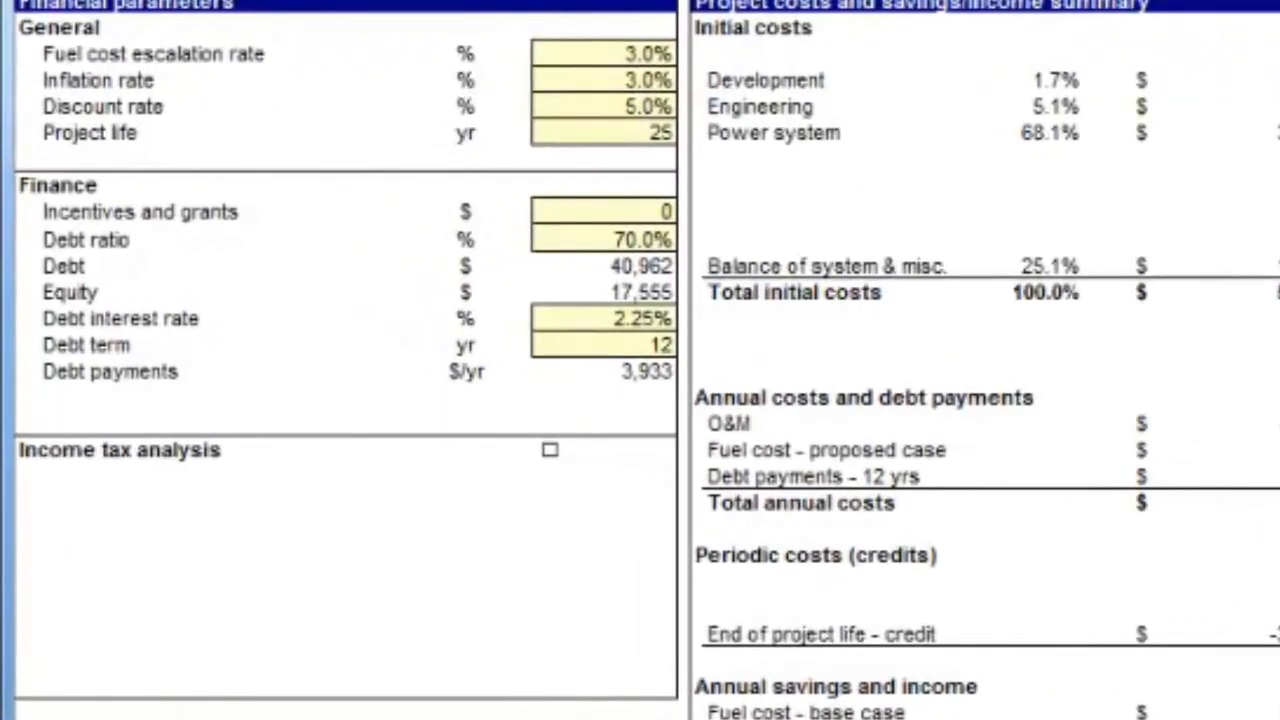
# - Change the project life to 20 years and check the financial viability for that scenario
pyautogui.scroll(-1, 720, 110)
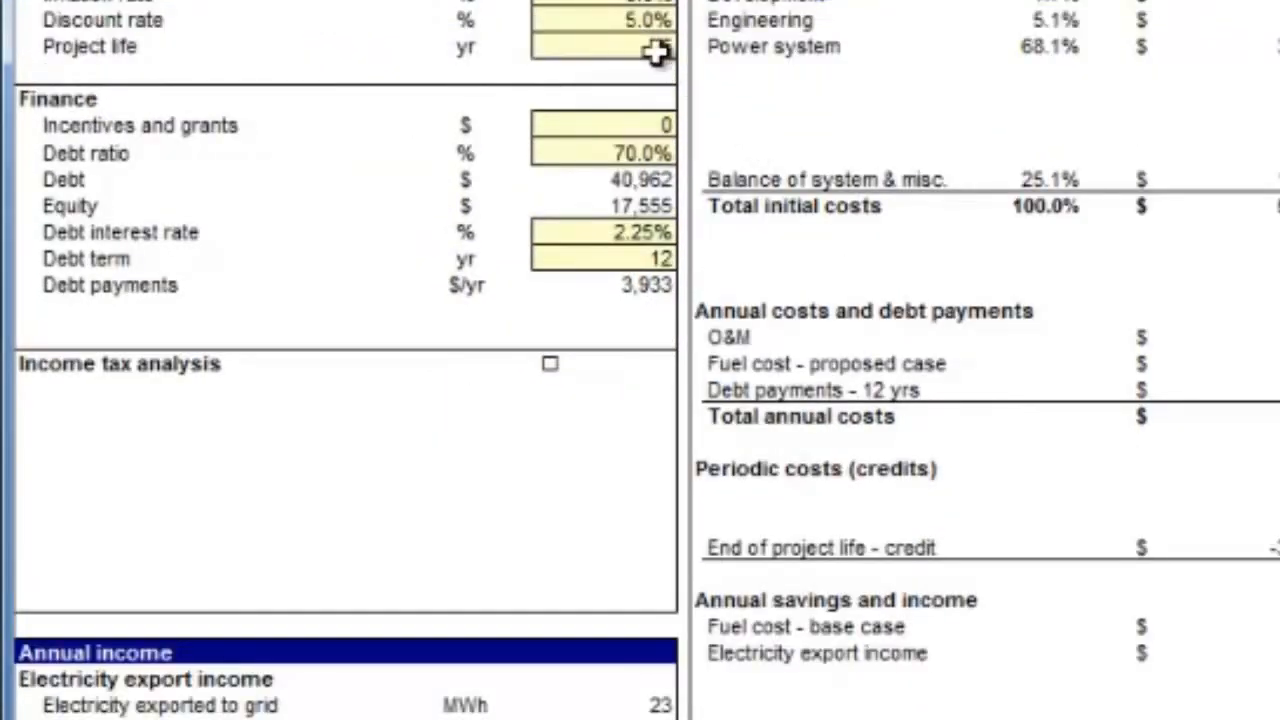
pyautogui.click(656, 51)
pyautogui.write('20')
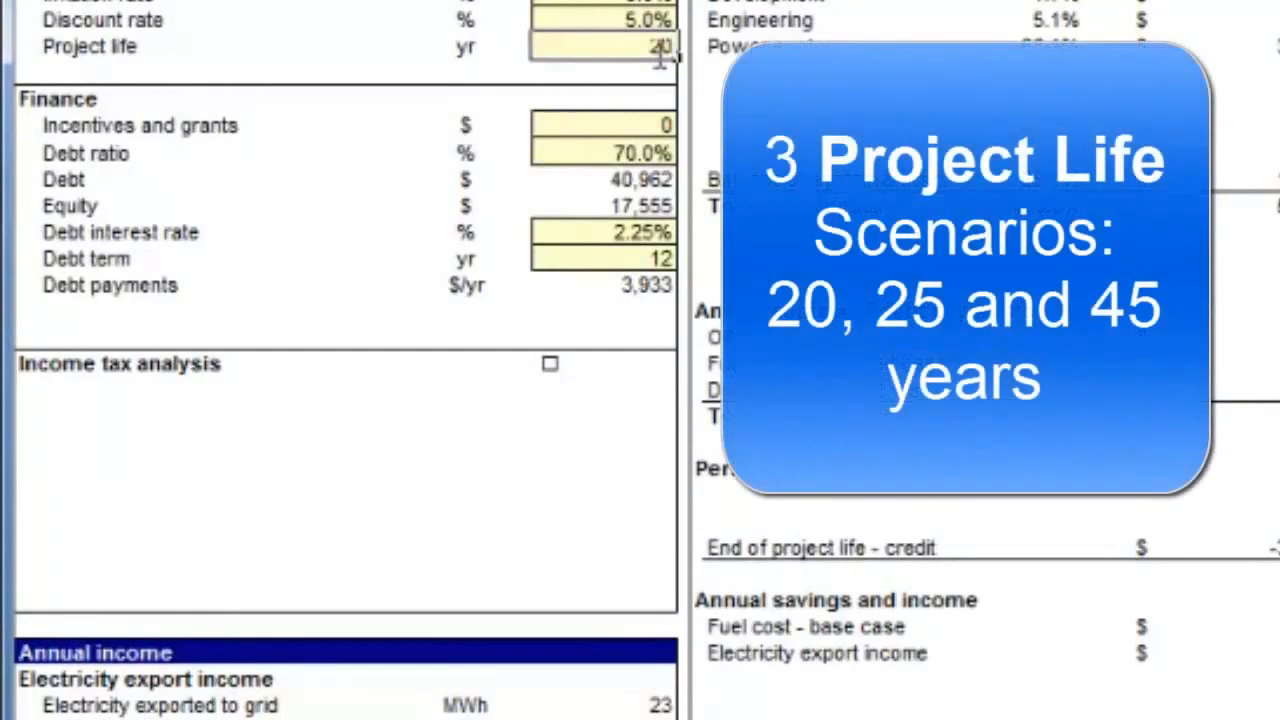
pyautogui.press('Return')
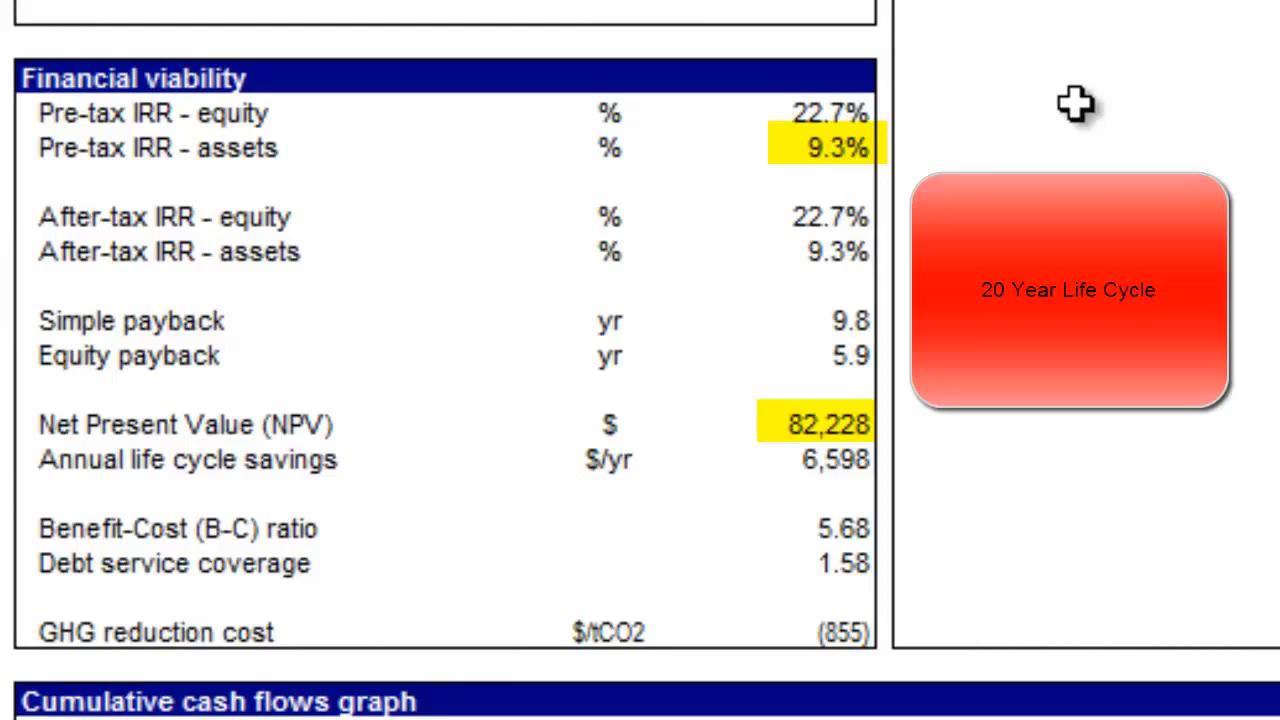
# - Change the project life to 45 years to evaluate the long-life scenario
pyautogui.write('45')
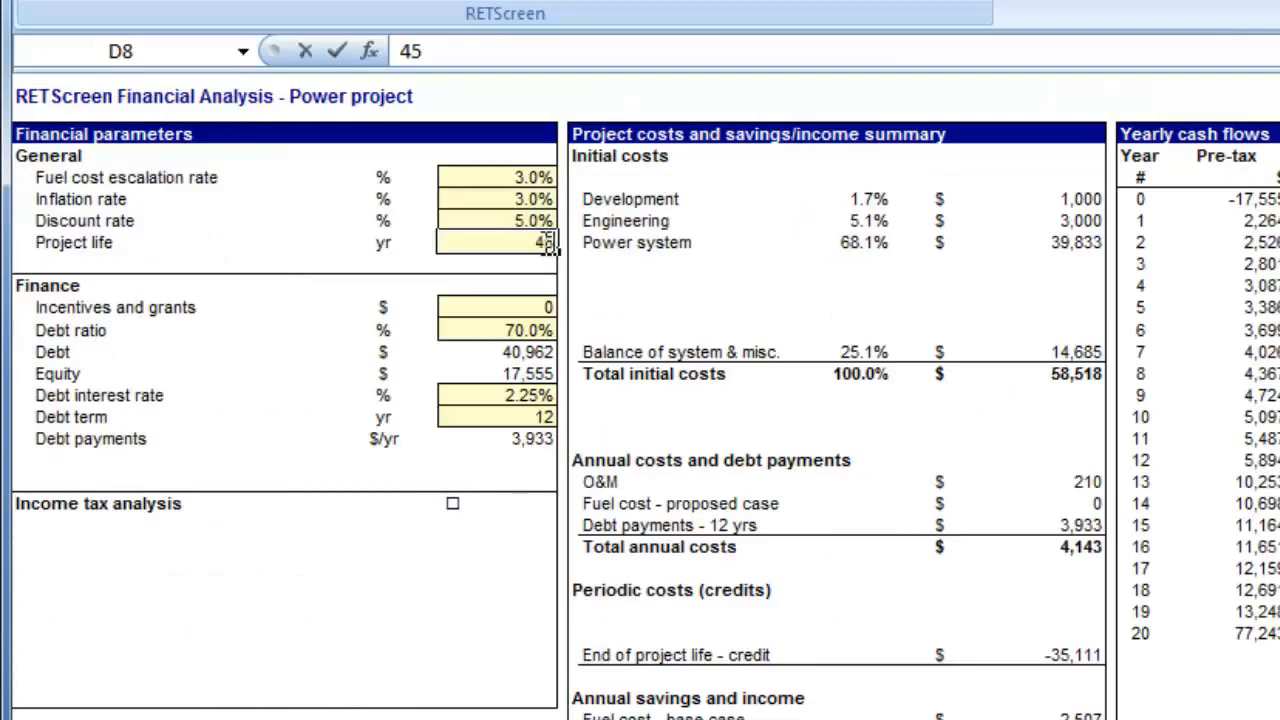
pyautogui.press('Return')
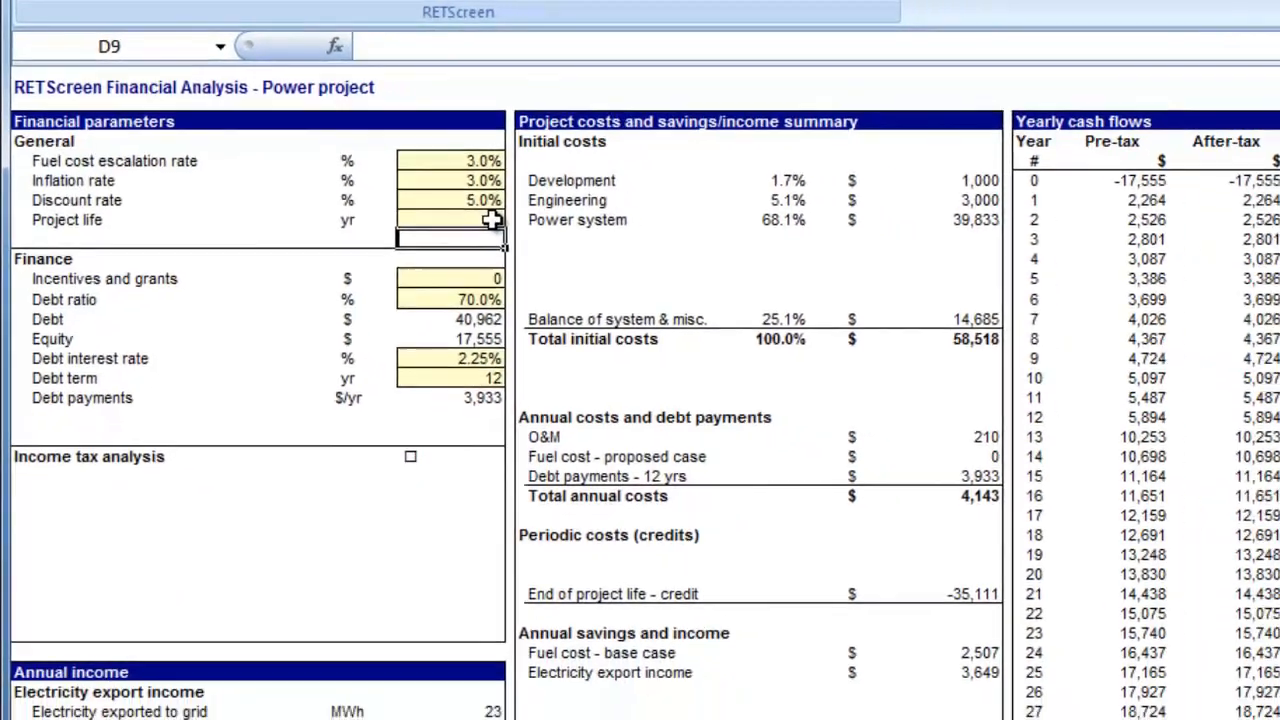
pyautogui.scroll(-1, 993, 449)
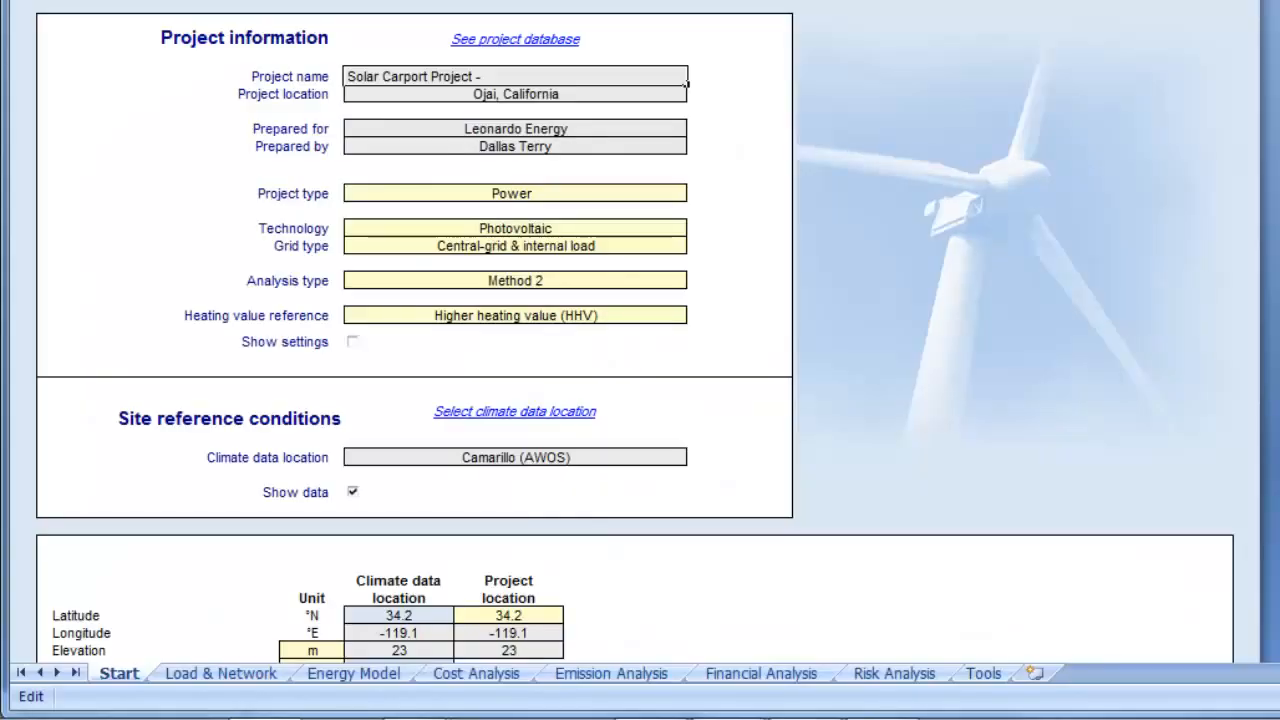
# - Change the project name in the Start sheet to "Solar Carport Project - 2 AxisTracker"
pyautogui.write('2 AxisTracker')
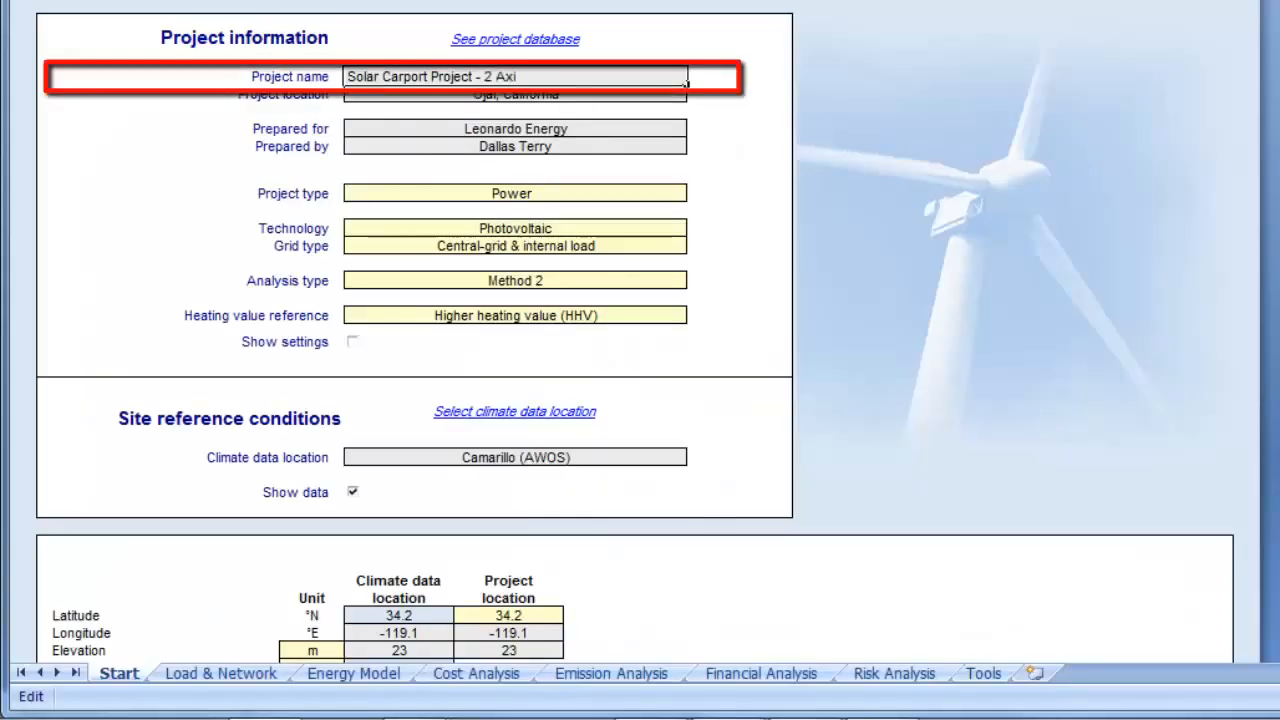
pyautogui.press('Return')
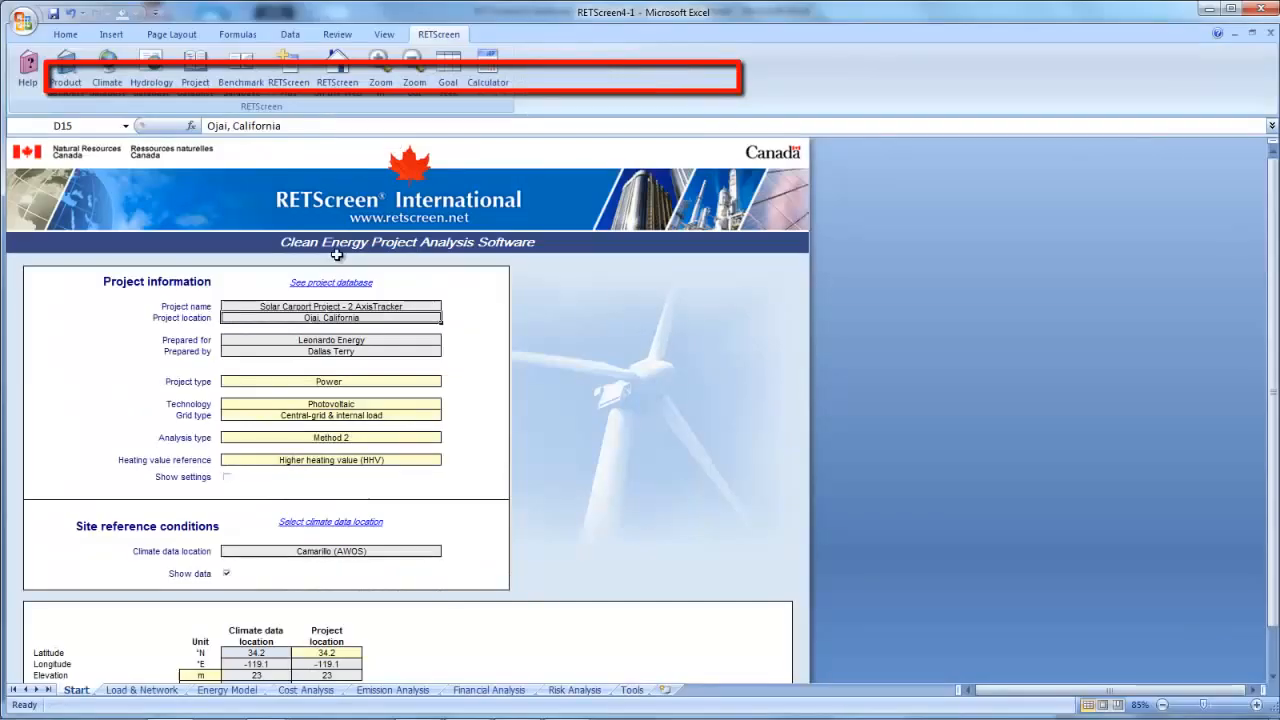
# - In the Energy Model sheet, change the solar tracking mode of the photovoltaic resource assessment to Two-axis
pyautogui.click(227, 690)
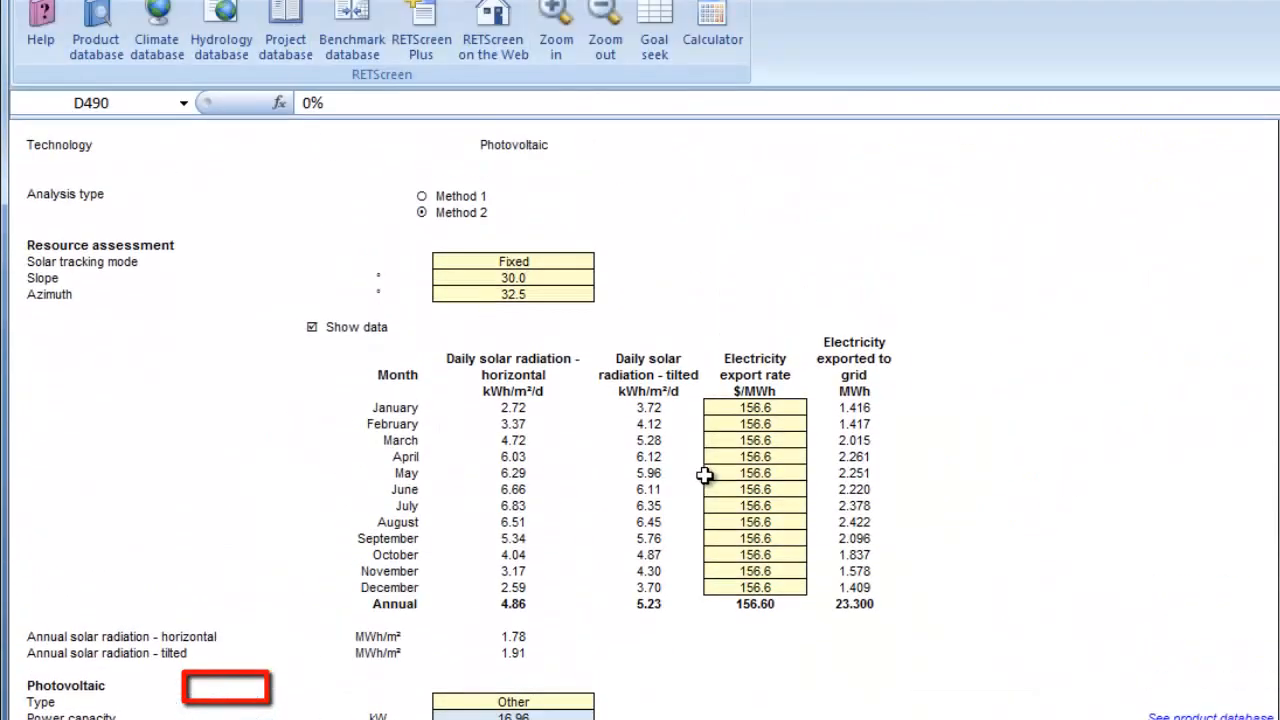
pyautogui.click(580, 262)
pyautogui.click(602, 261)
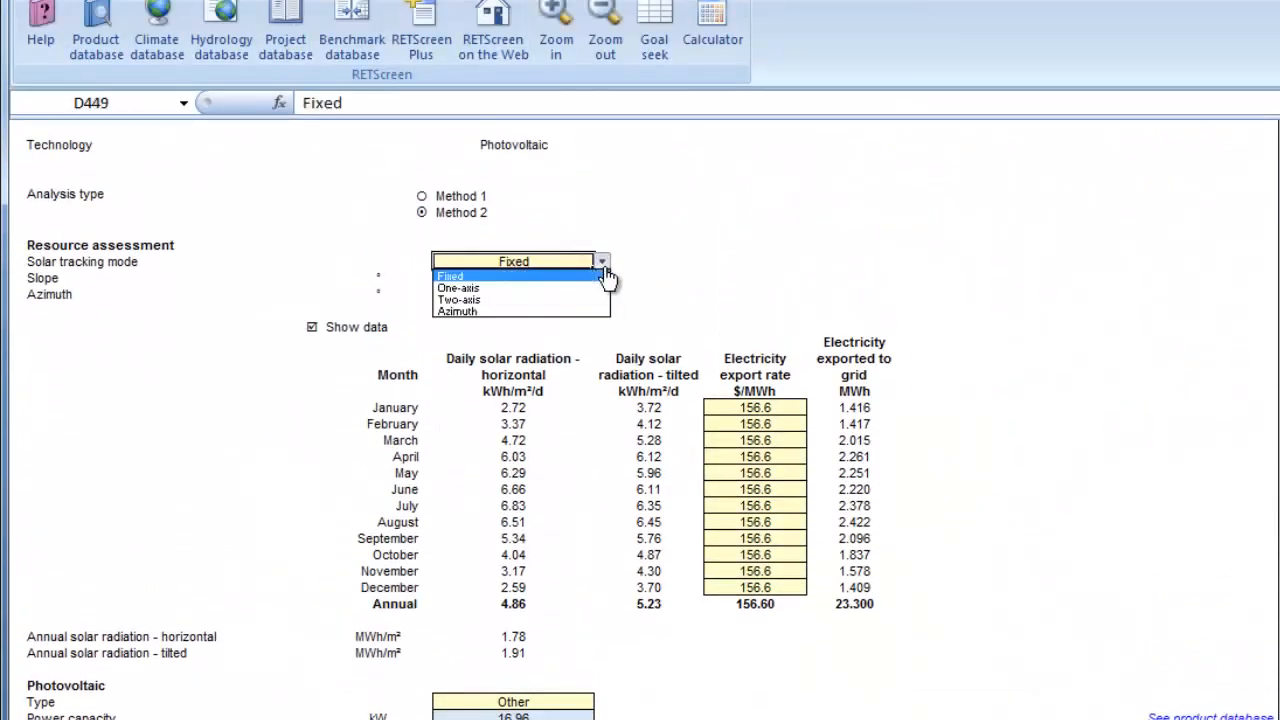
pyautogui.click(585, 300)
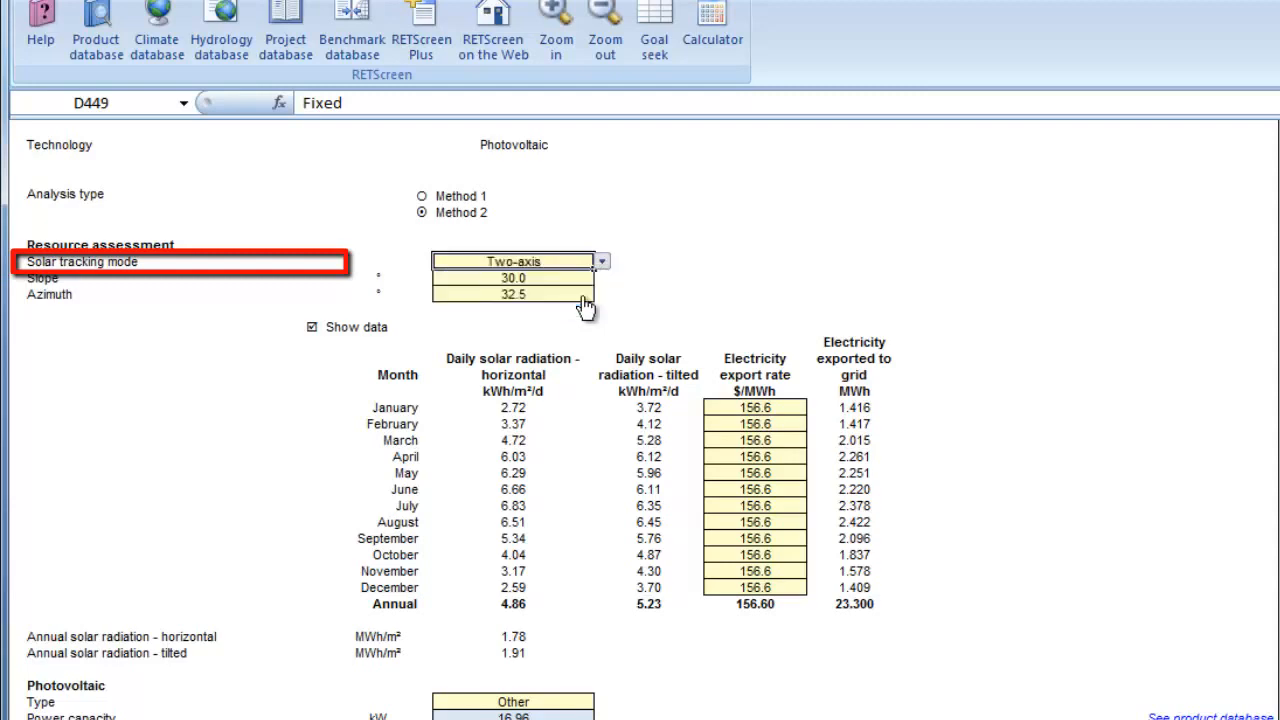
# - In the Cost Analysis sheet, rename the Carports item under Power system to "Dual Axis Tracker Carports"
pyautogui.click(445, 719)
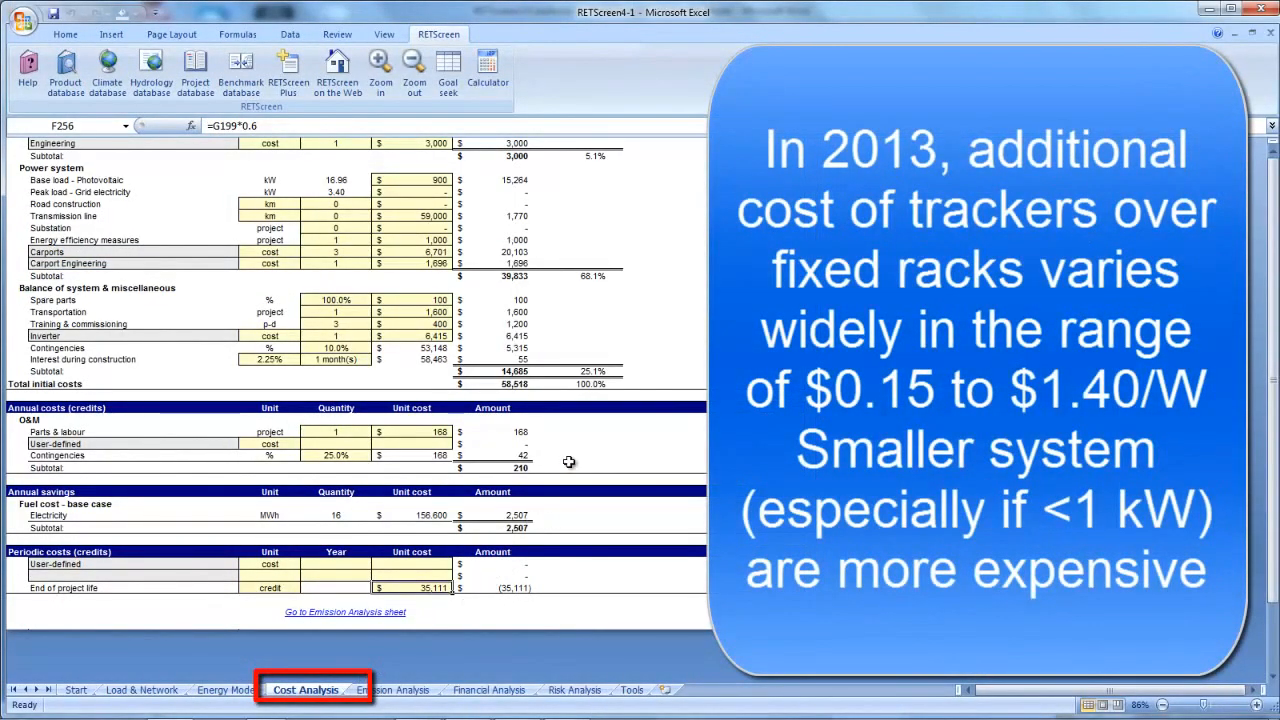
pyautogui.scroll(2, 569, 461)
pyautogui.scroll(2, 569, 461)
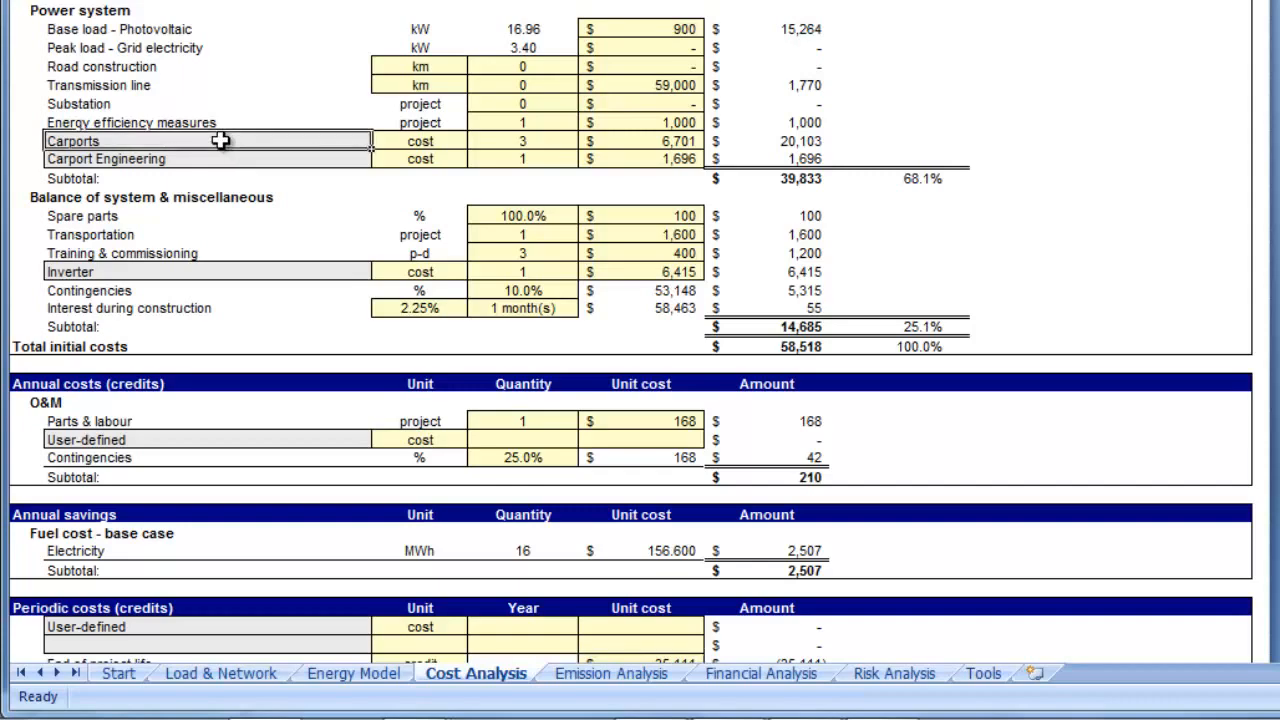
pyautogui.press('F2')
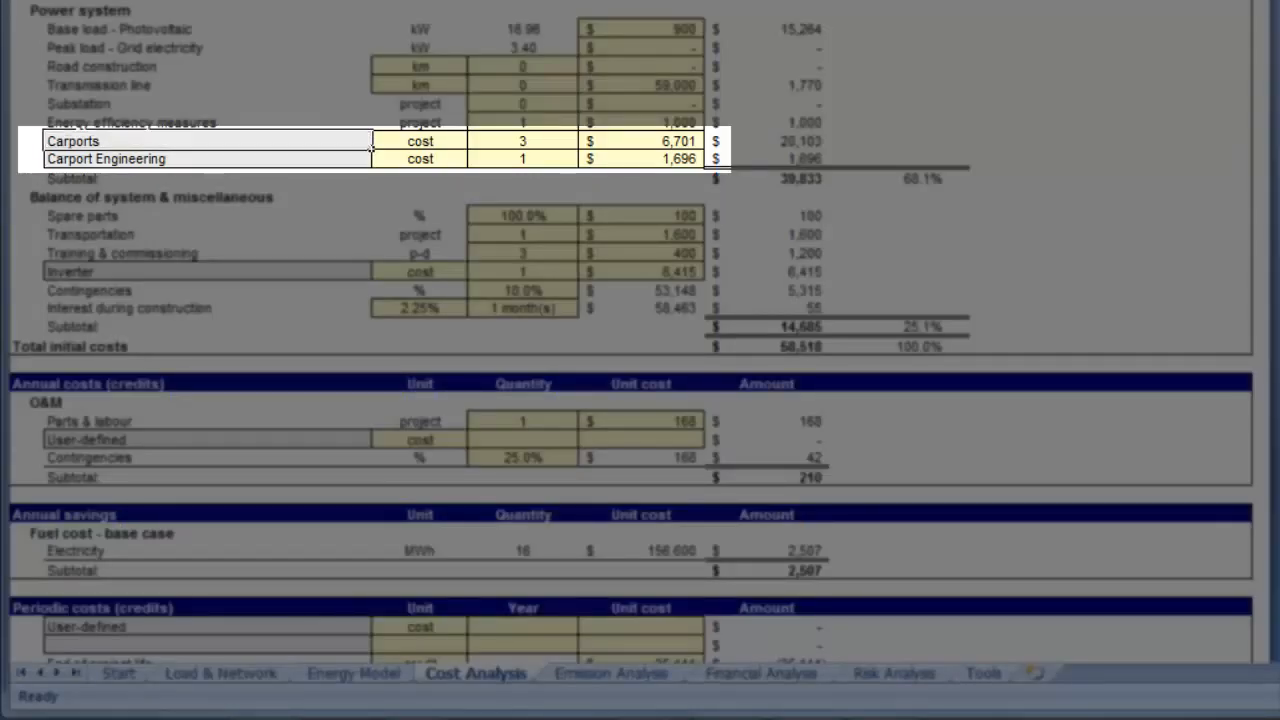
pyautogui.write('Dual Axis ')
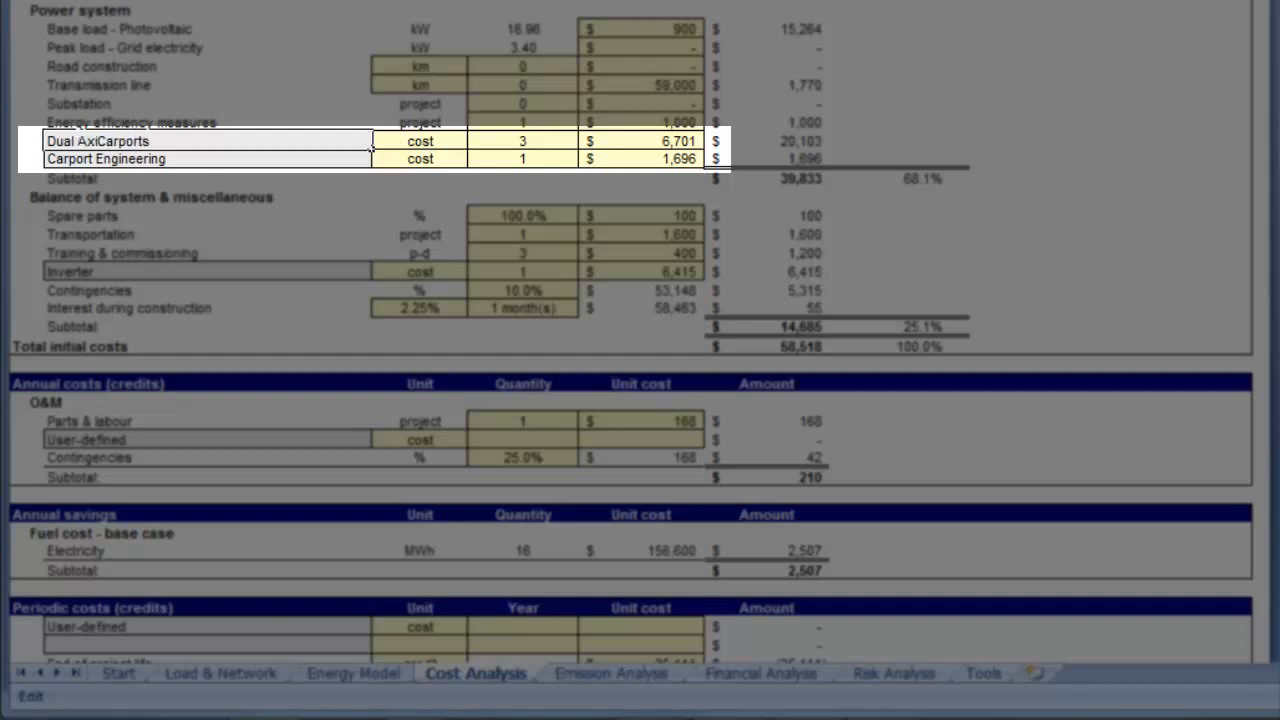
pyautogui.write('Tracker')
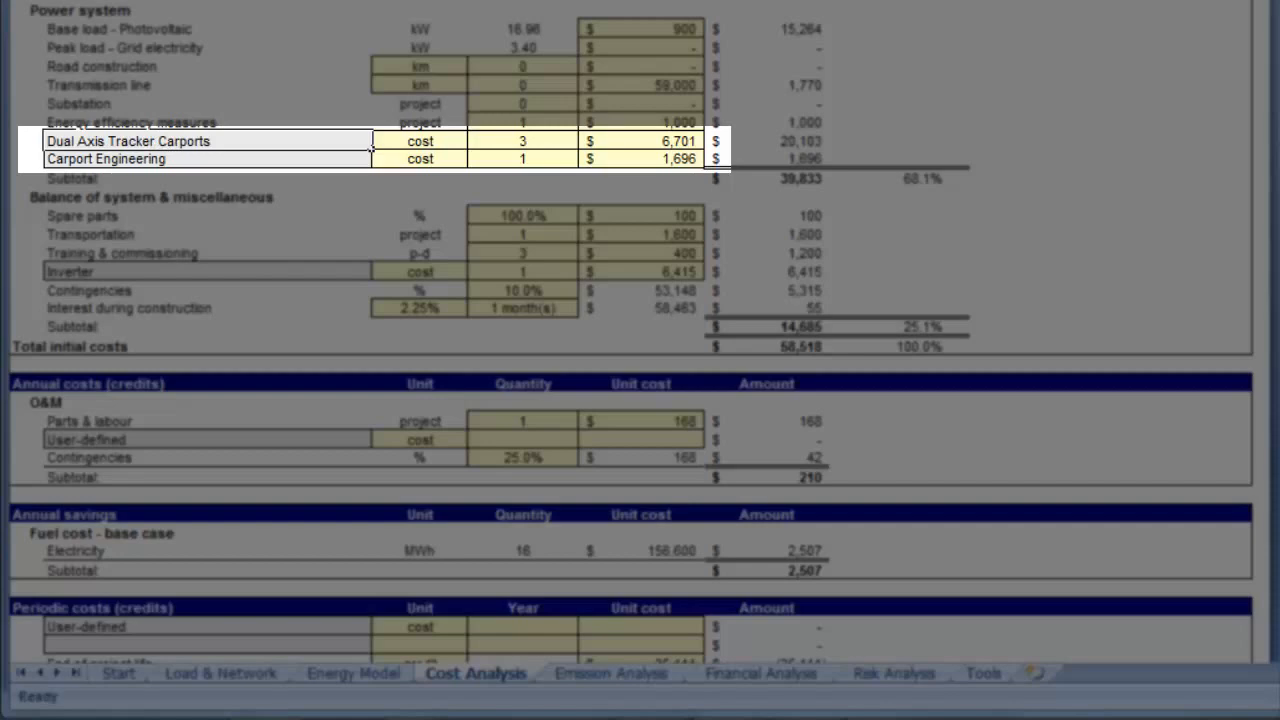
# - Raise the unit cost of the tracker carports by 16% with the formula =6701*1.16
pyautogui.doubleClick(641, 141)
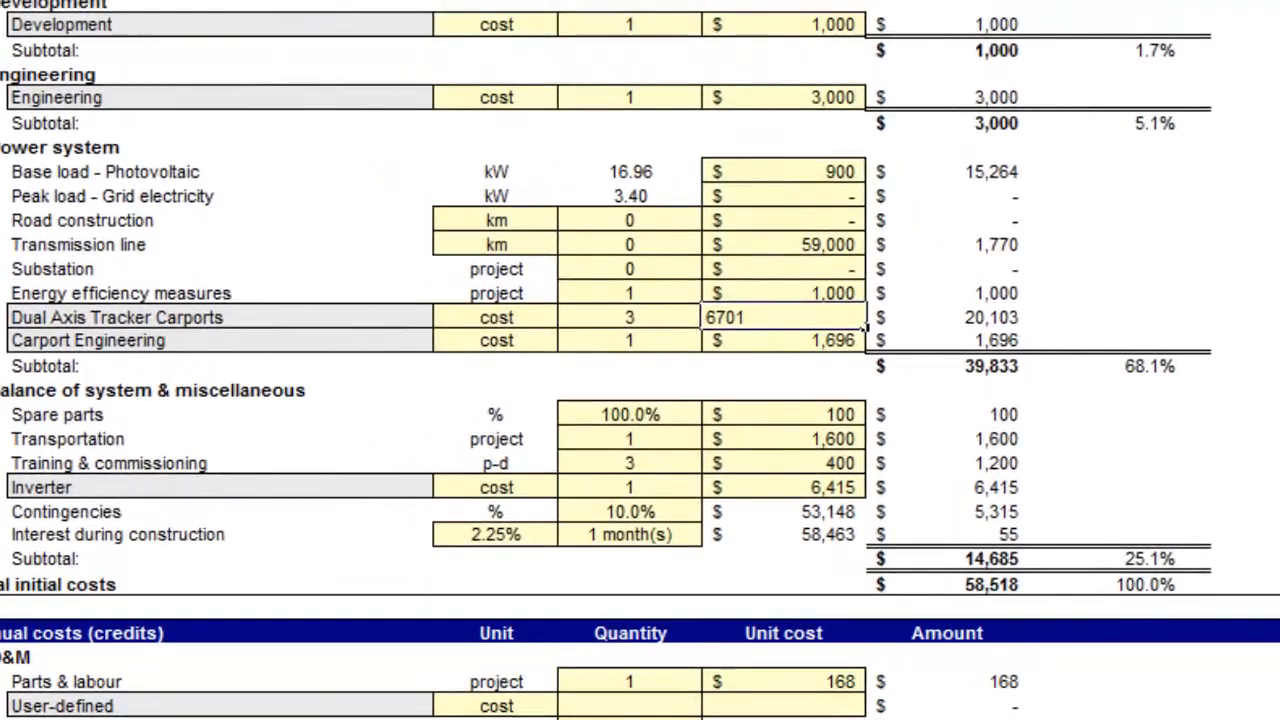
pyautogui.press('Home')
pyautogui.write('=')
pyautogui.write('*1.16')
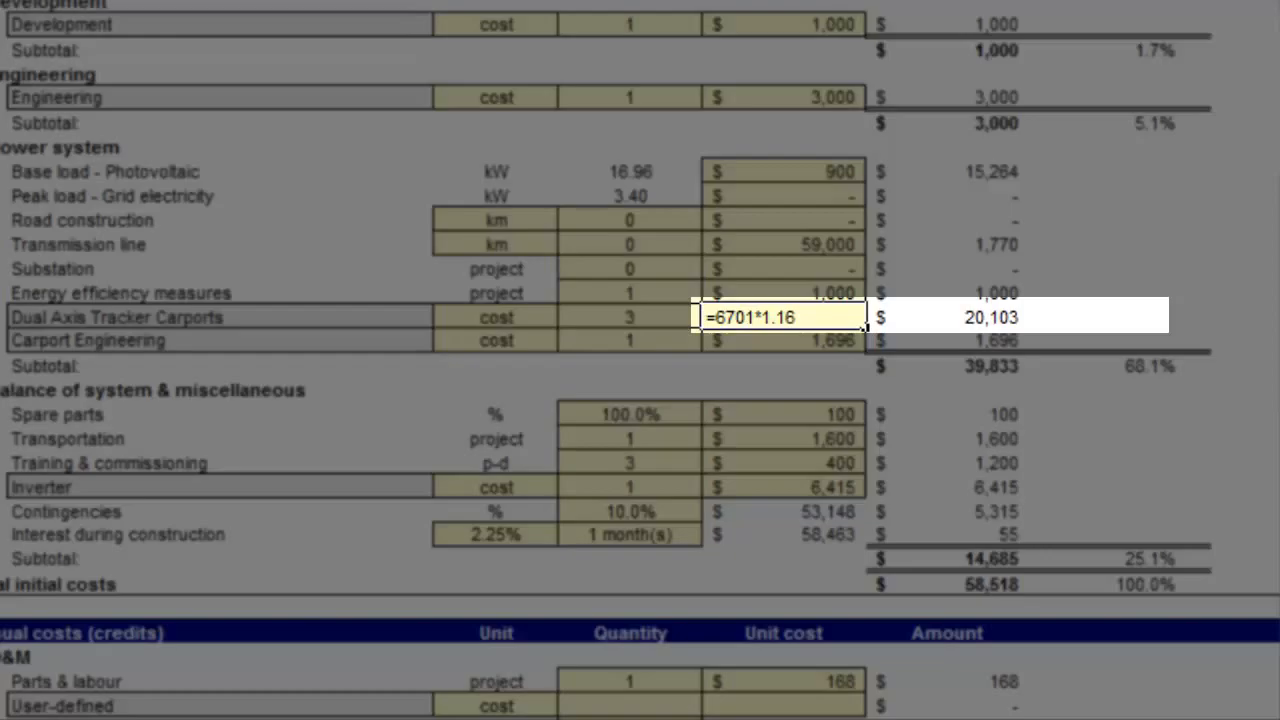
pyautogui.press('Return')
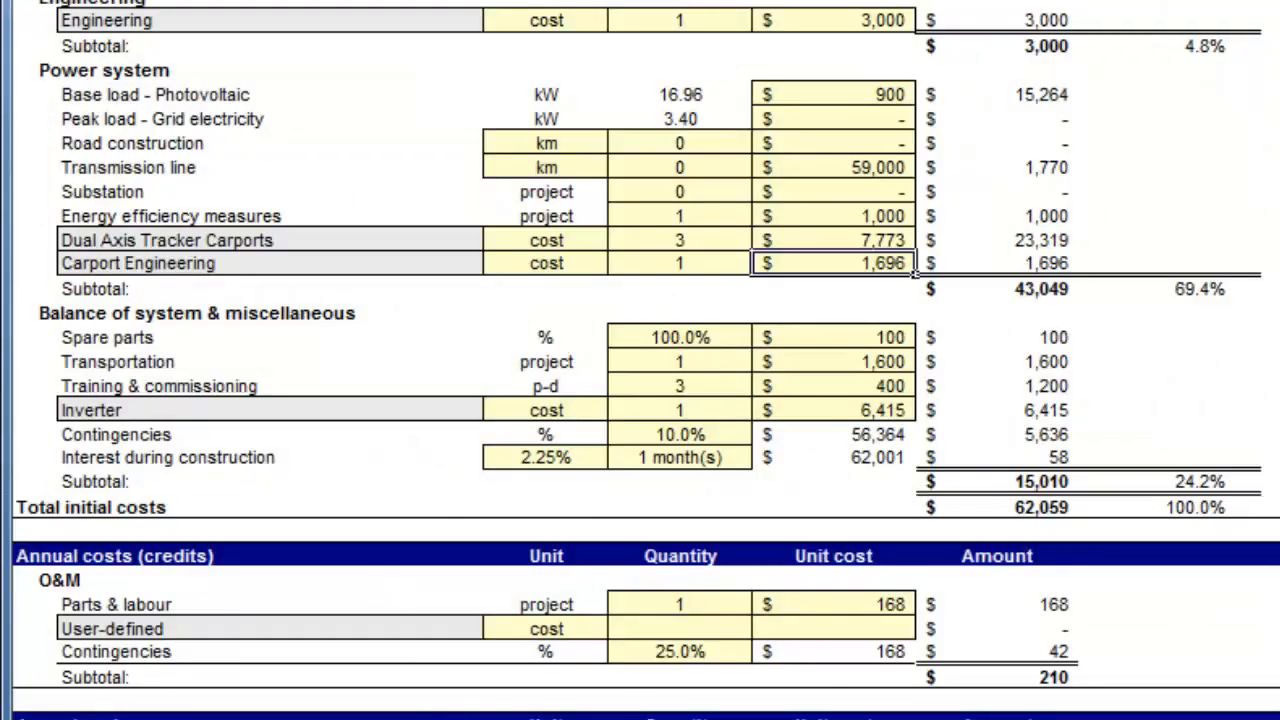
# - Define the user-defined O&M annual cost as "Tracker Maintenance" with a quantity of 1 and a unit cost of $500
pyautogui.click(237, 628)
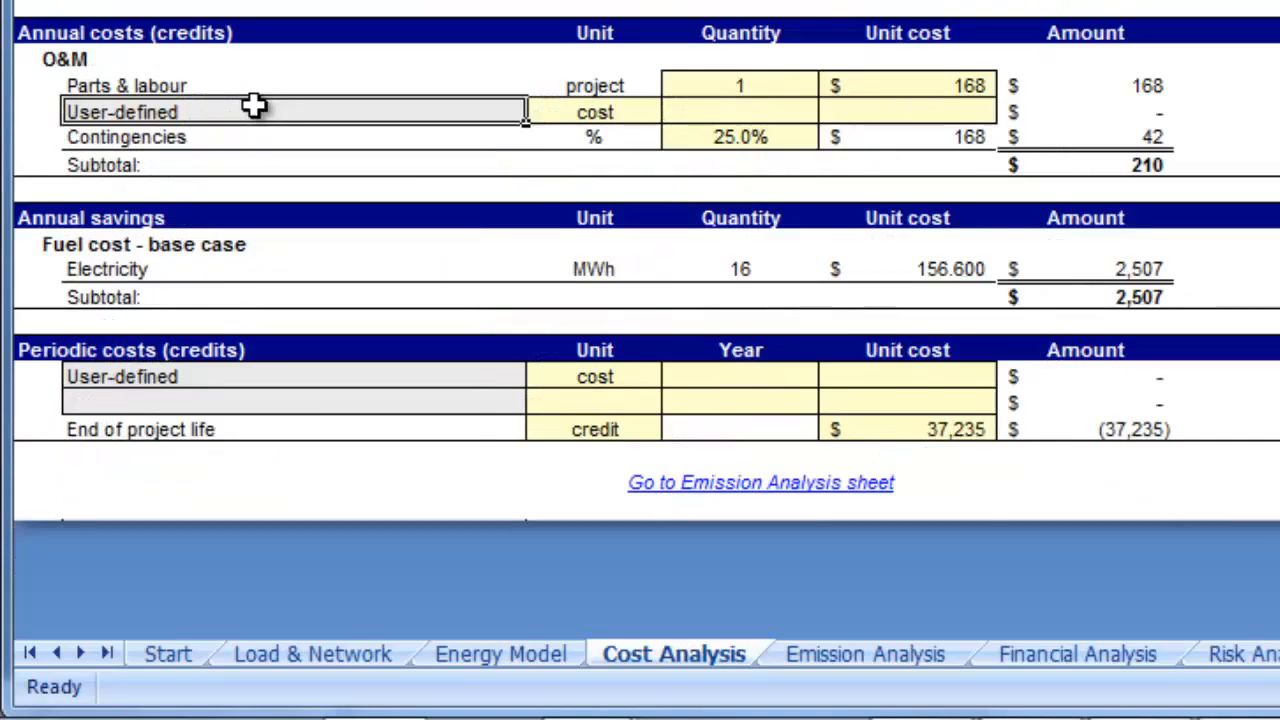
pyautogui.write('Tracker Maintenance')
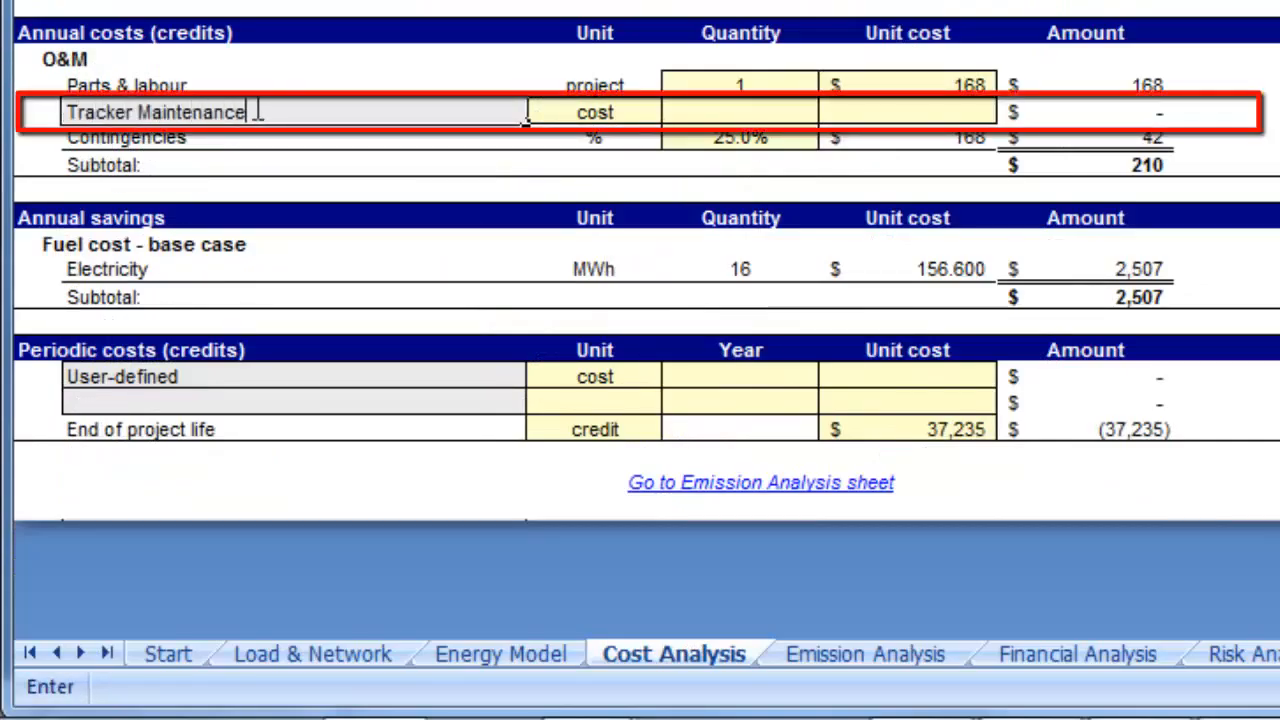
pyautogui.click(255, 110)
pyautogui.press('Tab')
pyautogui.write('1')
pyautogui.press('Tab')
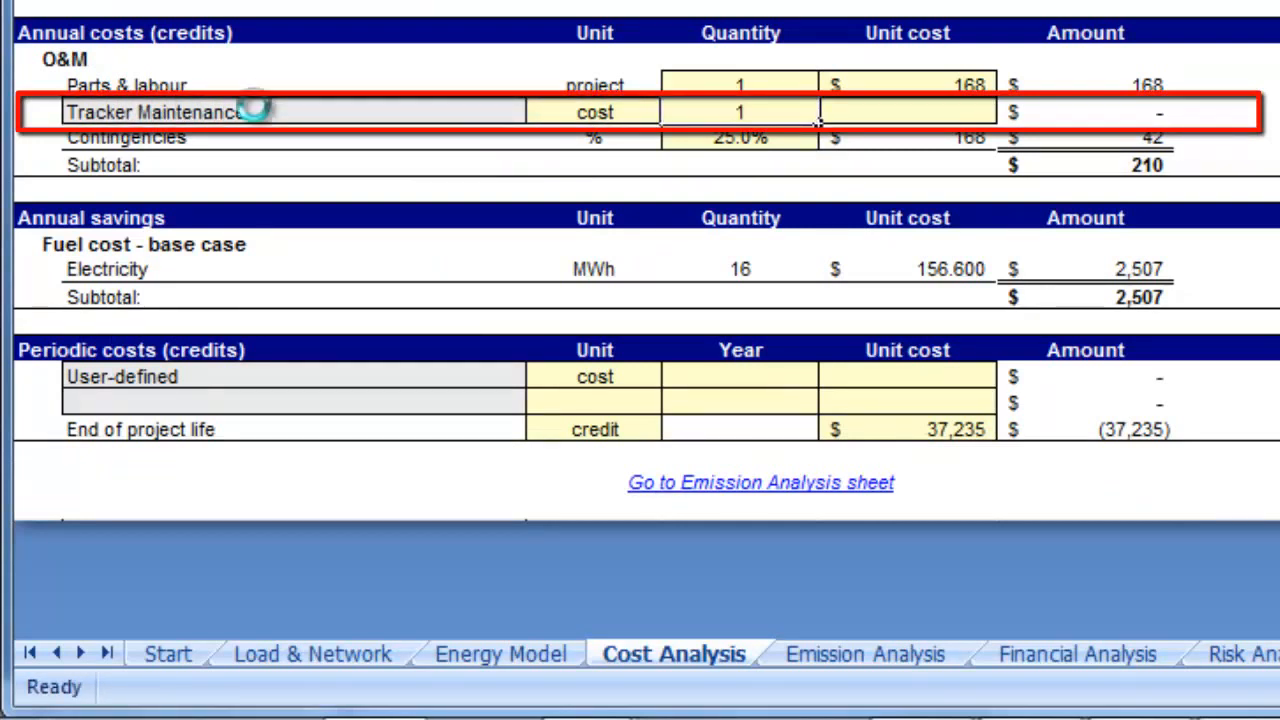
pyautogui.write('500')
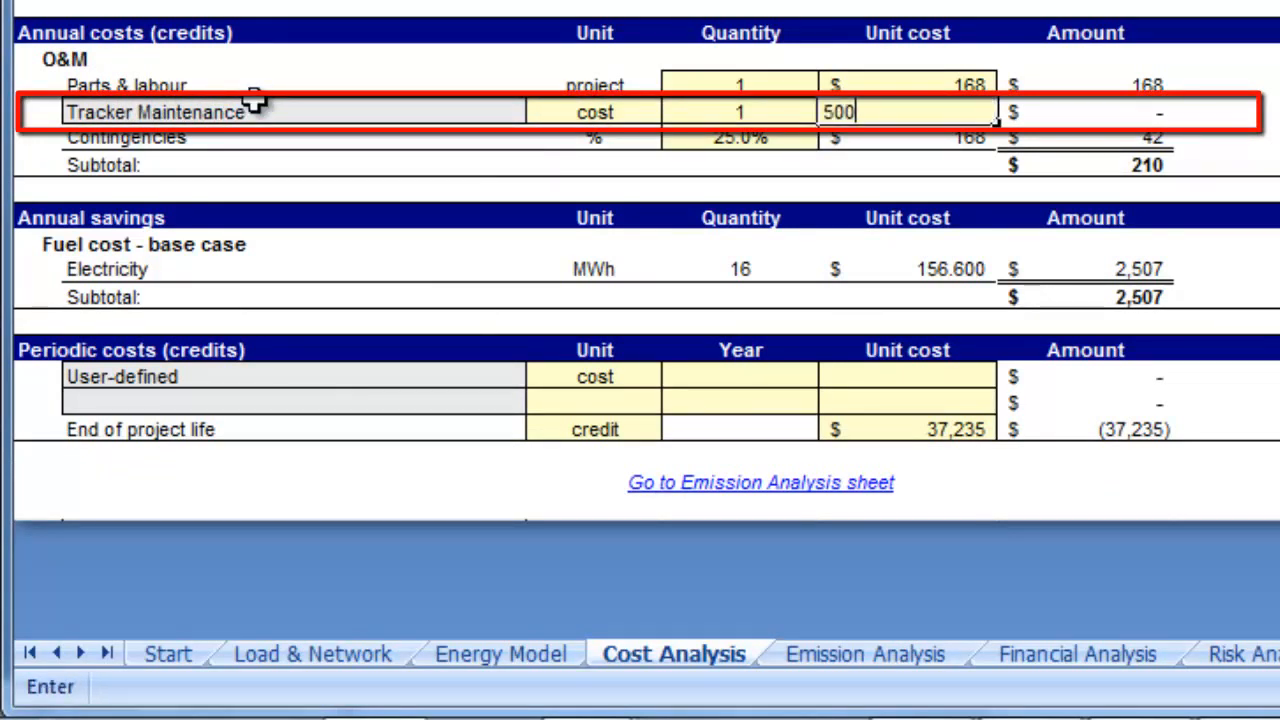
pyautogui.press('Return')
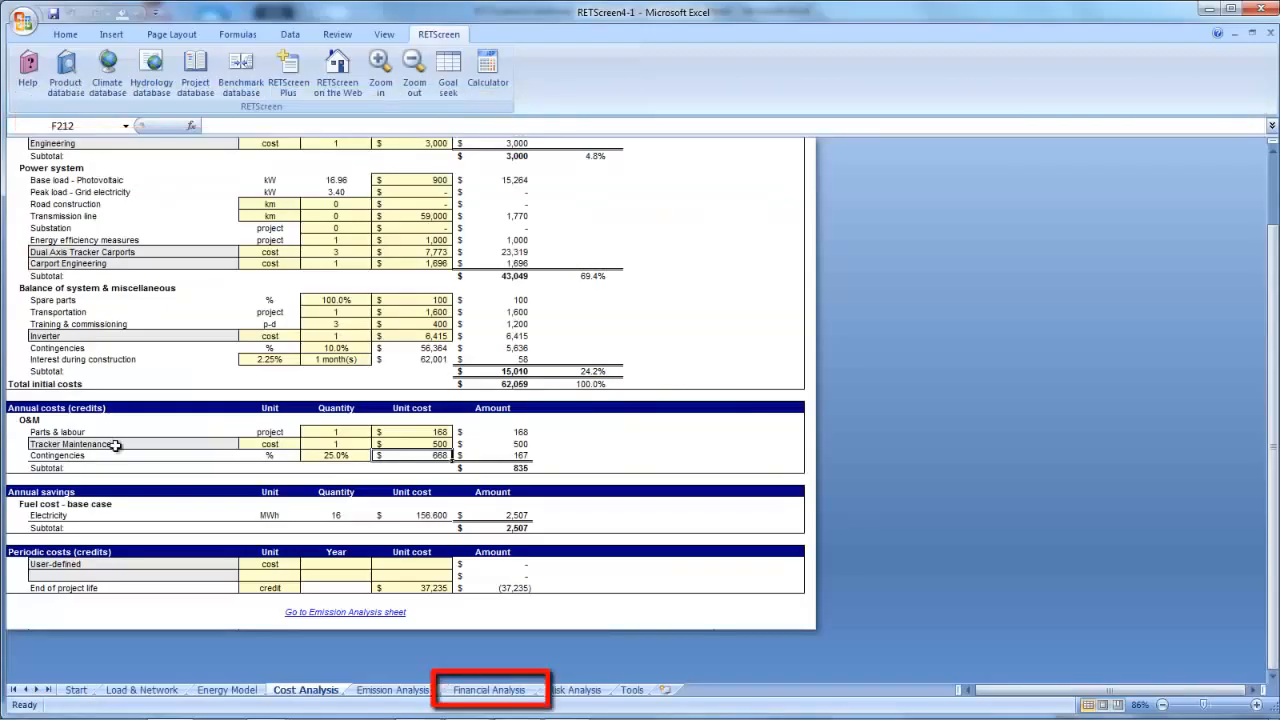
# - Review the financial viability figures, cumulative cash flow graph and yearly cash flows of the tracker variant in the Financial Analysis sheet
pyautogui.click(468, 690)
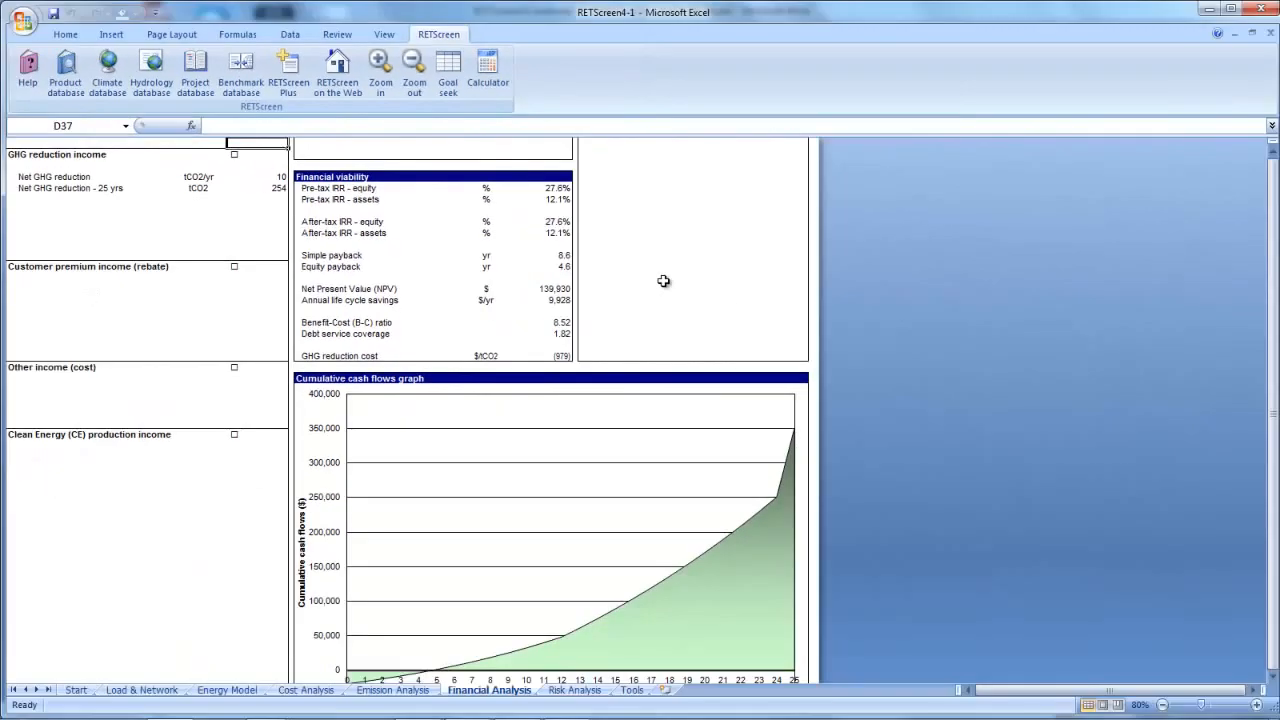
pyautogui.scroll(10, 663, 281)
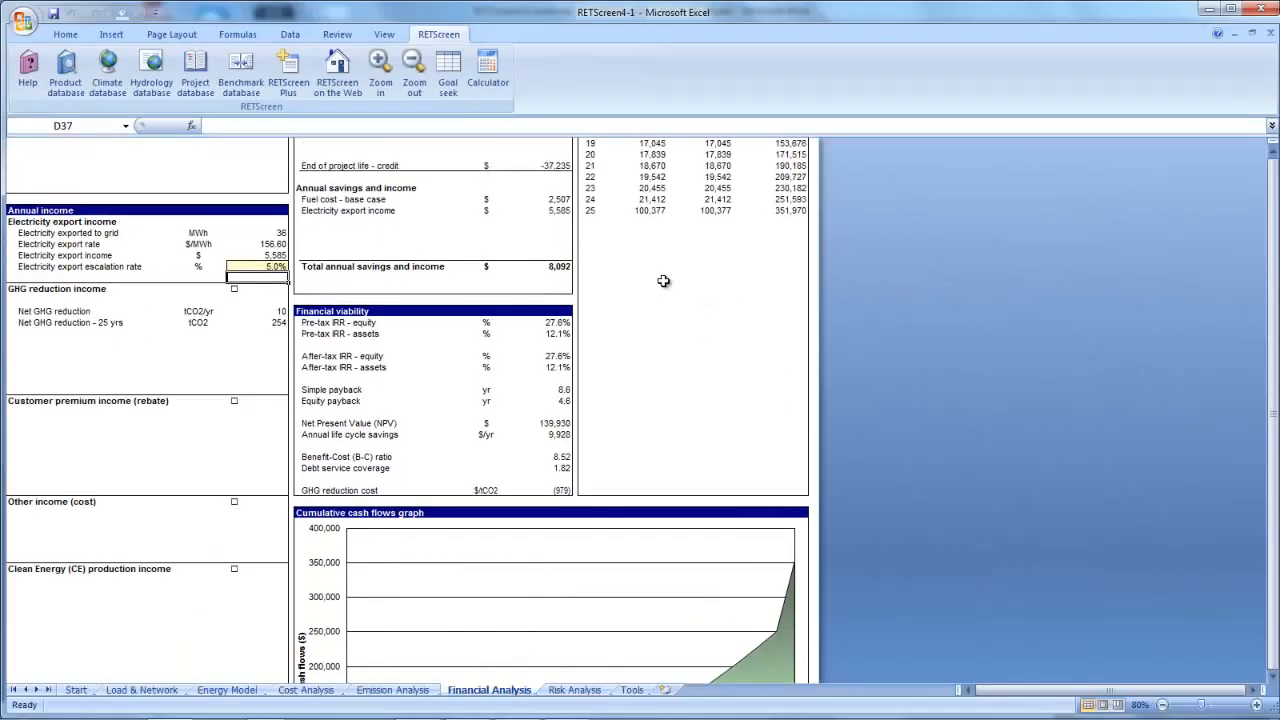
pyautogui.scroll(2, 663, 281)
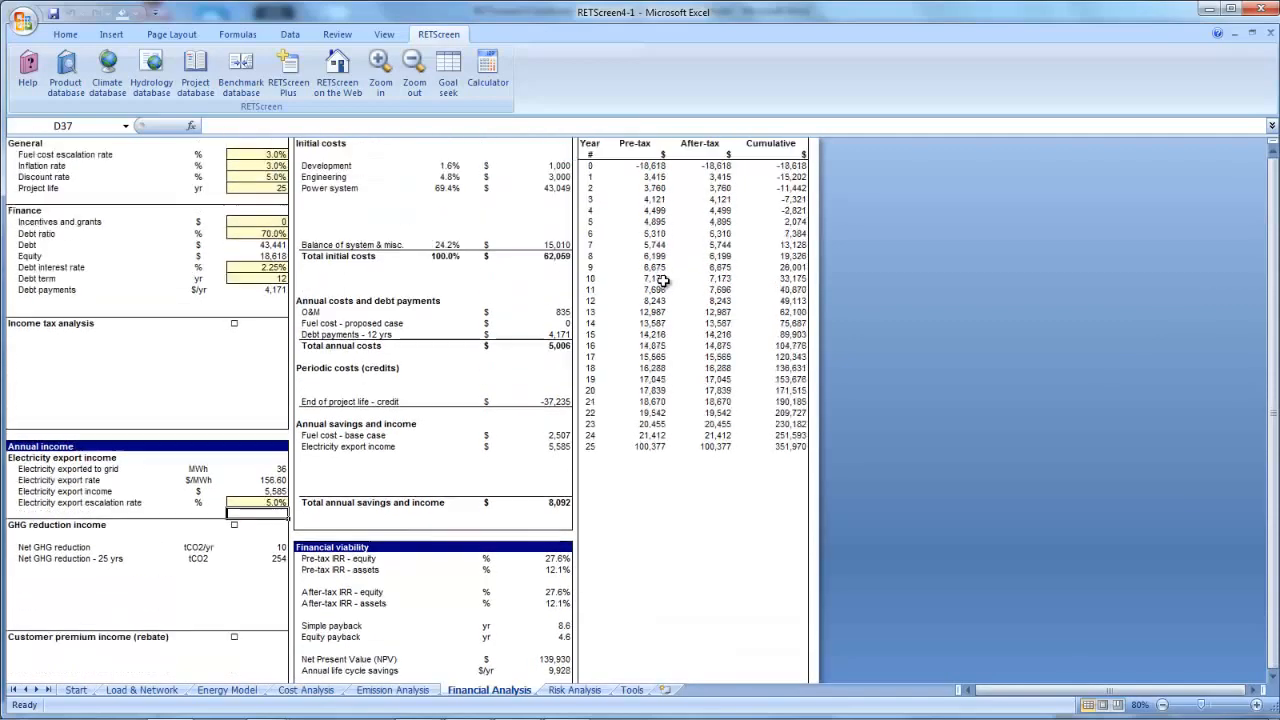